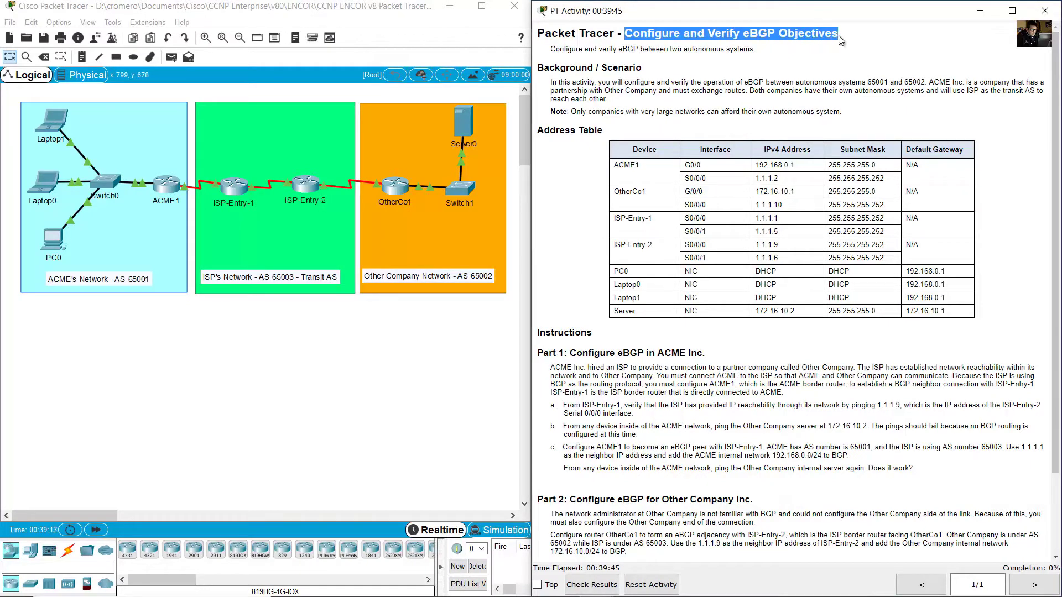
Review the address table and match ACME1, OtherCo1, the ISP routers and the end devices with their places in the topology.
{"action": "scroll", "coordinate": [569, 119], "scroll_direction": "down", "scroll_amount": 1}
{"action": "left_click_drag", "start_coordinate": [545, 102], "coordinate": [608, 107]}
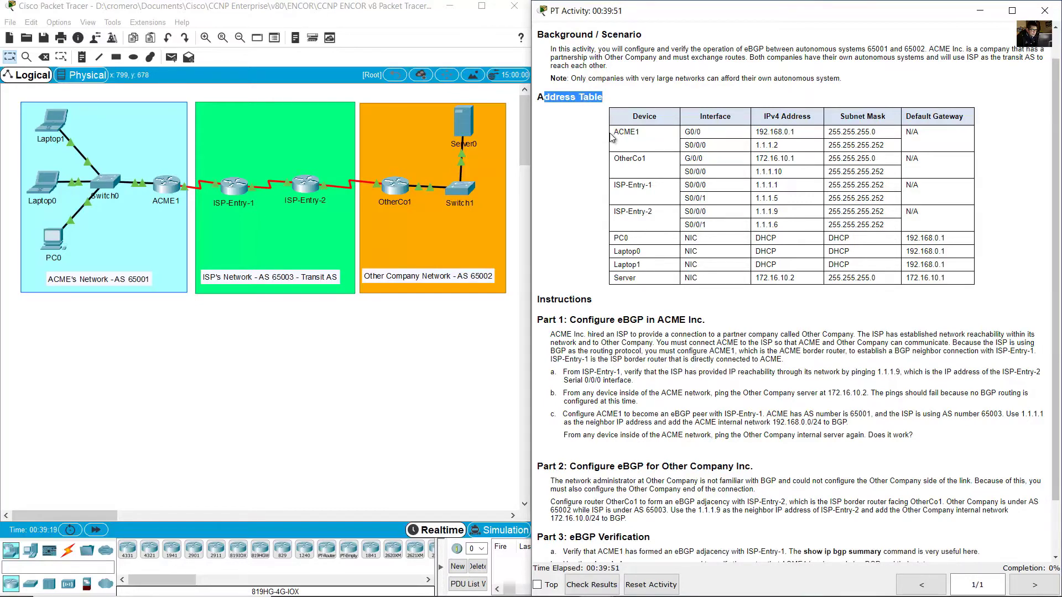
{"action": "left_click_drag", "start_coordinate": [614, 133], "coordinate": [641, 134]}
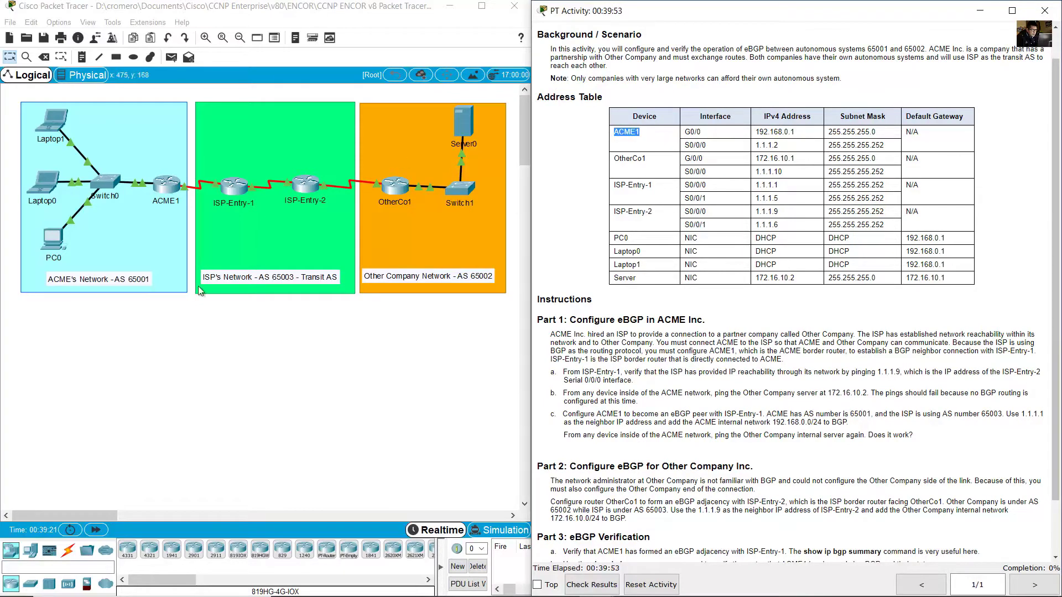
{"action": "left_click_drag", "start_coordinate": [185, 353], "coordinate": [141, 168]}
{"action": "left_click", "coordinate": [267, 429]}
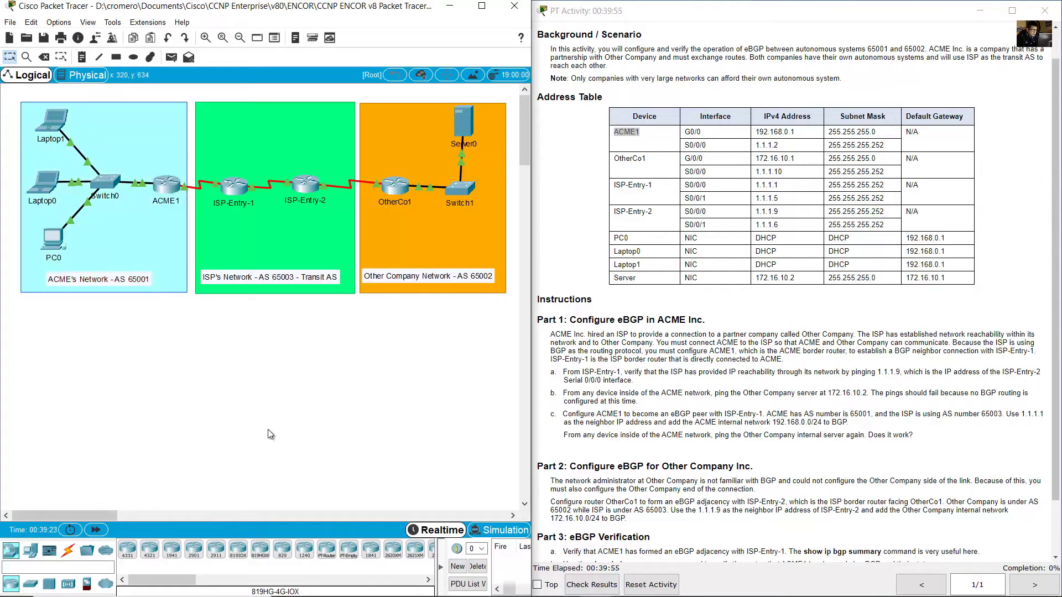
{"action": "left_click_drag", "start_coordinate": [615, 159], "coordinate": [646, 164]}
{"action": "left_click_drag", "start_coordinate": [394, 380], "coordinate": [391, 164]}
{"action": "left_click", "coordinate": [645, 196]}
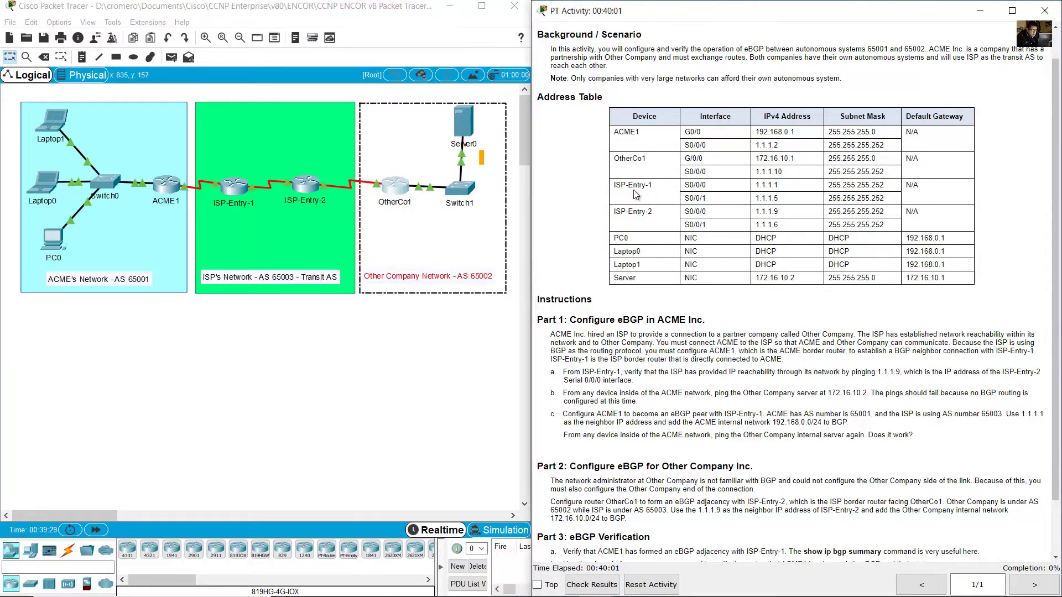
{"action": "left_click_drag", "start_coordinate": [626, 186], "coordinate": [663, 215]}
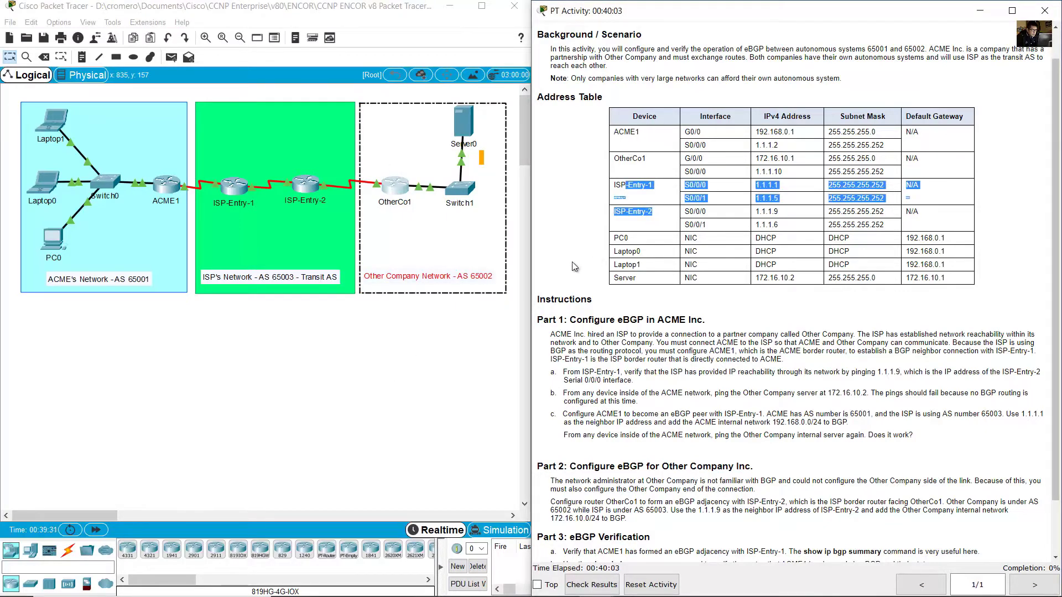
{"action": "left_click", "coordinate": [303, 376]}
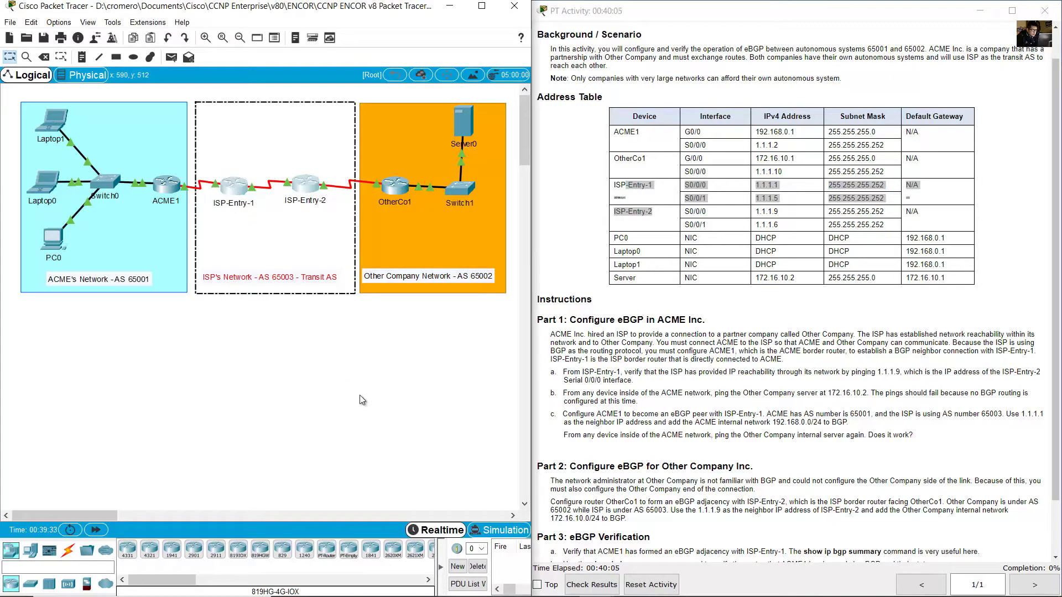
{"action": "left_click", "coordinate": [636, 265]}
{"action": "left_click_drag", "start_coordinate": [617, 237], "coordinate": [671, 278]}
{"action": "left_click", "coordinate": [672, 277]}
{"action": "scroll", "coordinate": [765, 312], "scroll_direction": "down", "scroll_amount": 2}
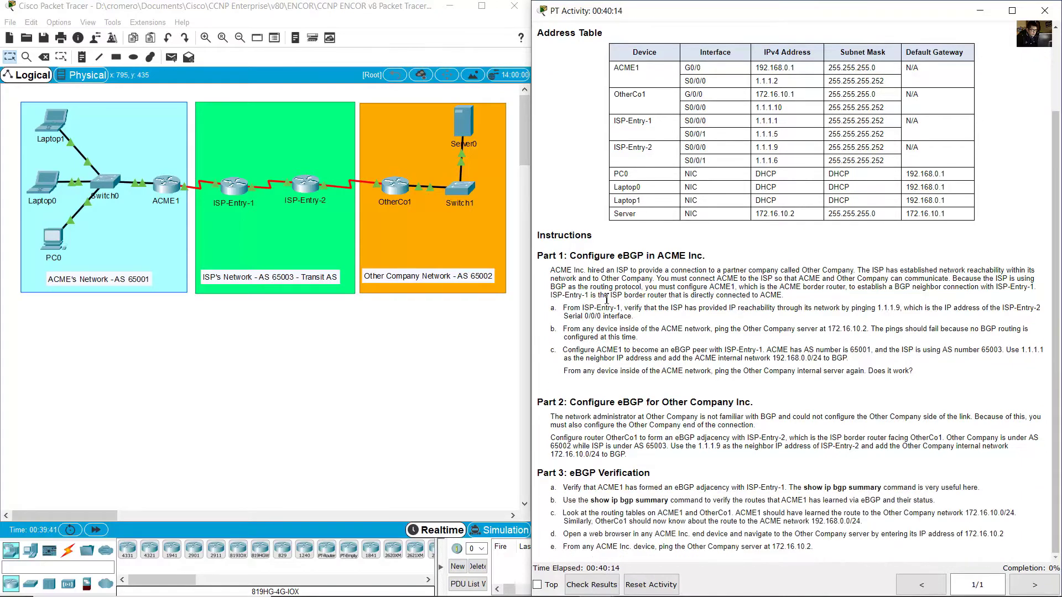
Read the Part 1 introduction and step a, and locate the ISP-Entry-2 S0/0/0 interface in the topology and address table.
{"action": "left_click_drag", "start_coordinate": [582, 256], "coordinate": [719, 263]}
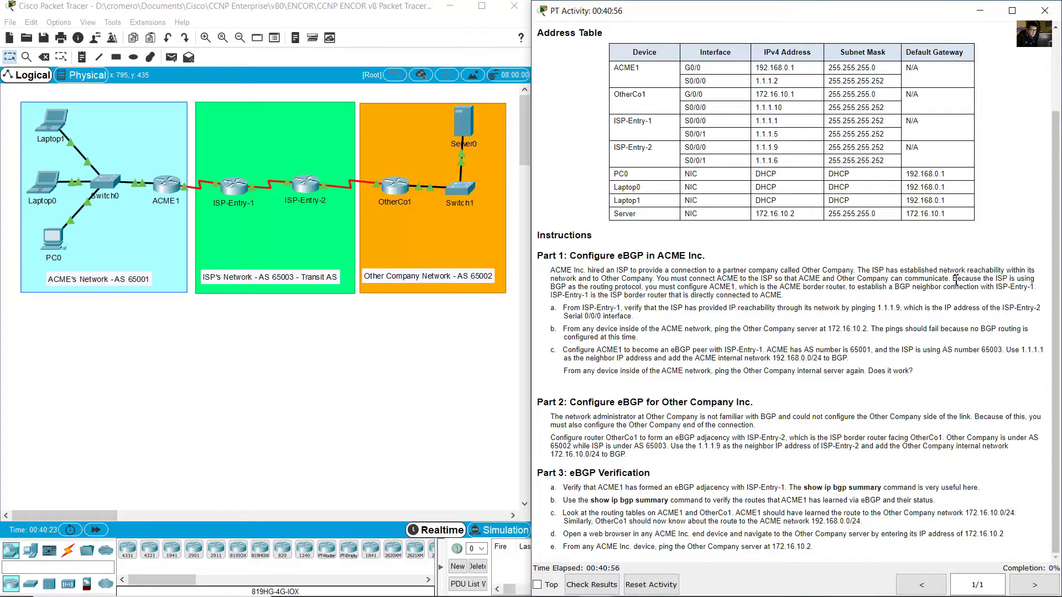
{"action": "left_click_drag", "start_coordinate": [952, 279], "coordinate": [783, 296]}
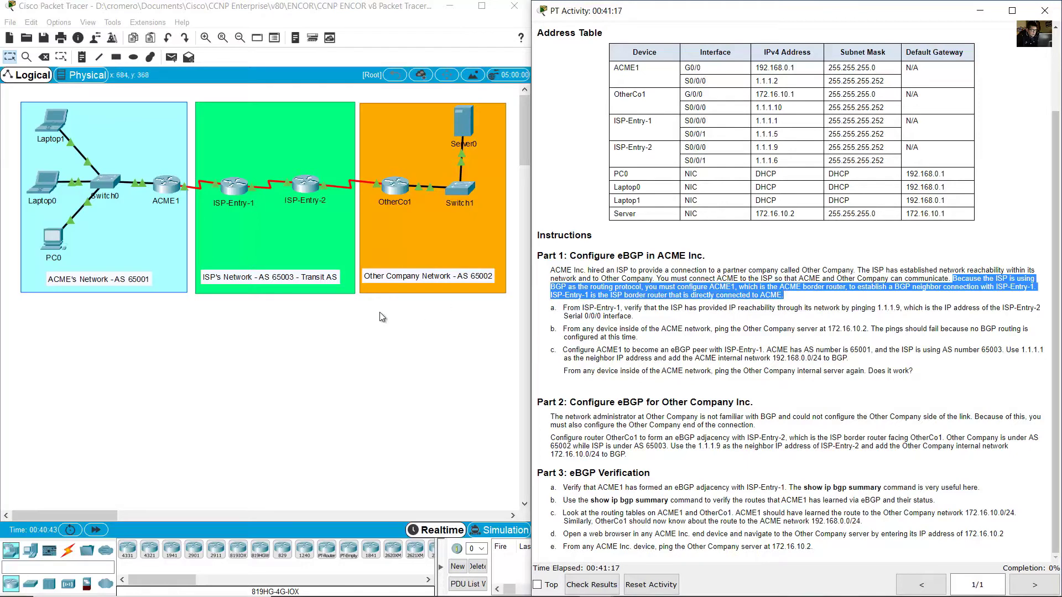
{"action": "left_click", "coordinate": [208, 321]}
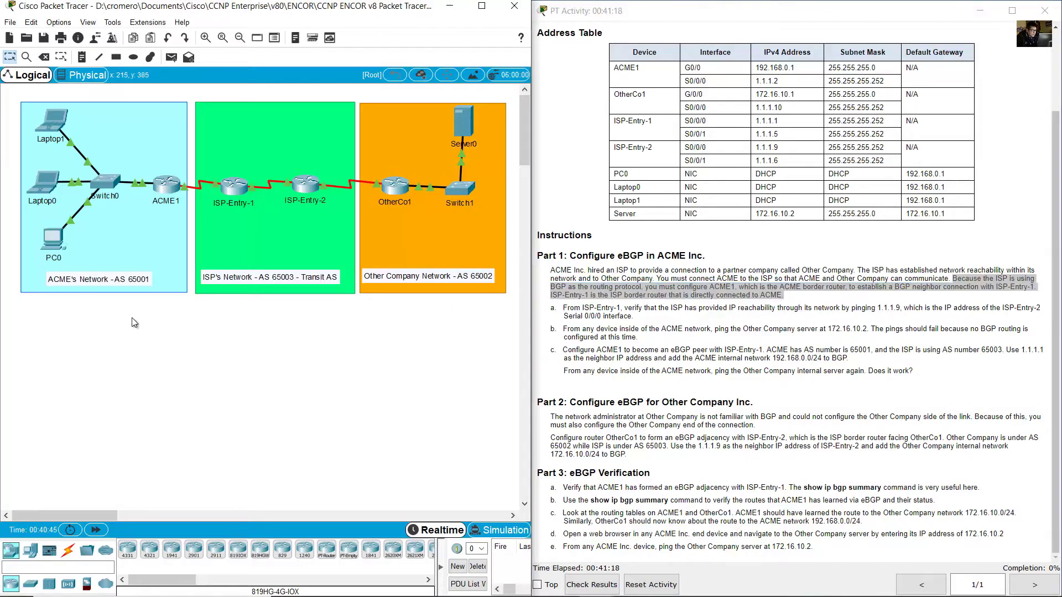
{"action": "left_click", "coordinate": [690, 290]}
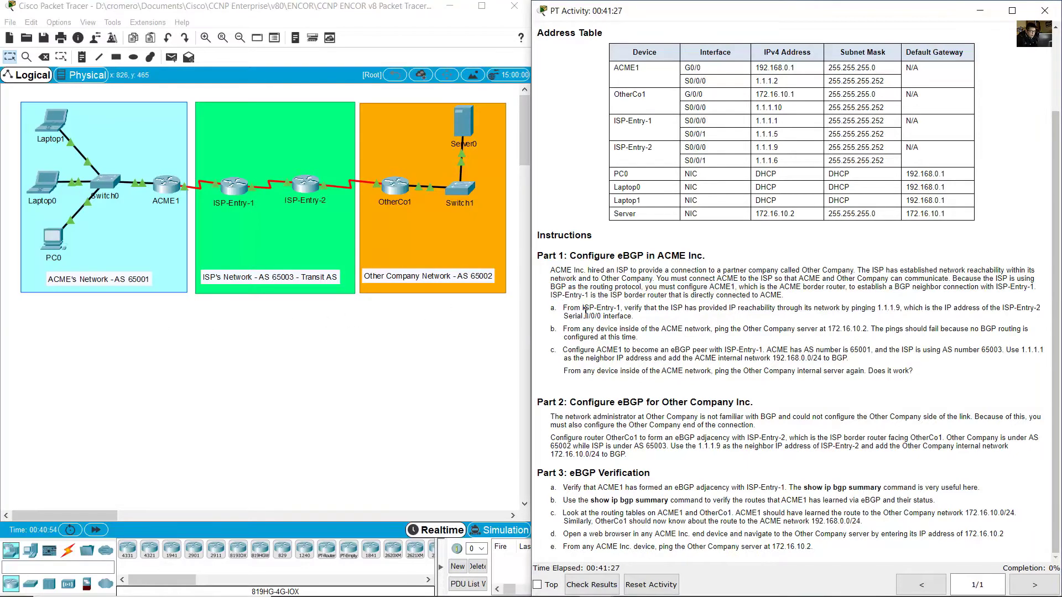
{"action": "left_click_drag", "start_coordinate": [561, 308], "coordinate": [886, 312]}
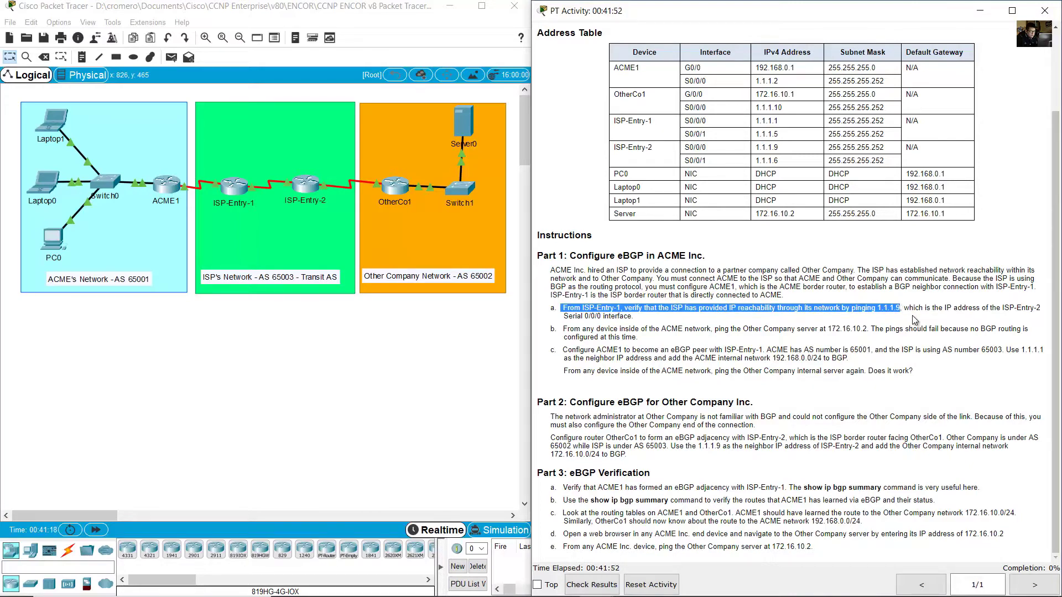
{"action": "left_click", "coordinate": [911, 311]}
{"action": "left_click_drag", "start_coordinate": [903, 311], "coordinate": [636, 321]}
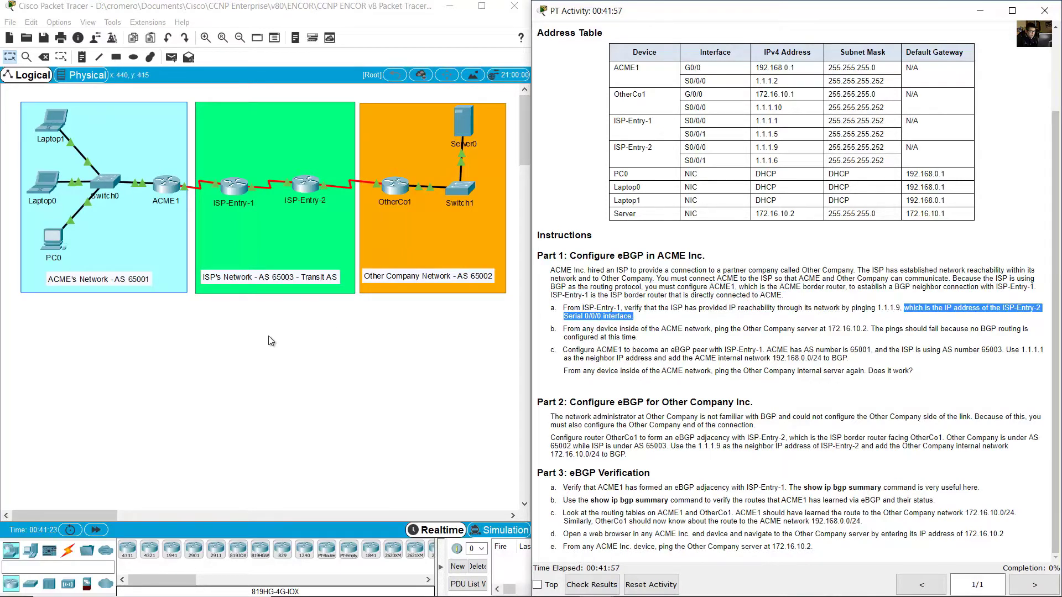
{"action": "left_click_drag", "start_coordinate": [236, 379], "coordinate": [233, 187]}
{"action": "left_click_drag", "start_coordinate": [273, 315], "coordinate": [290, 240]}
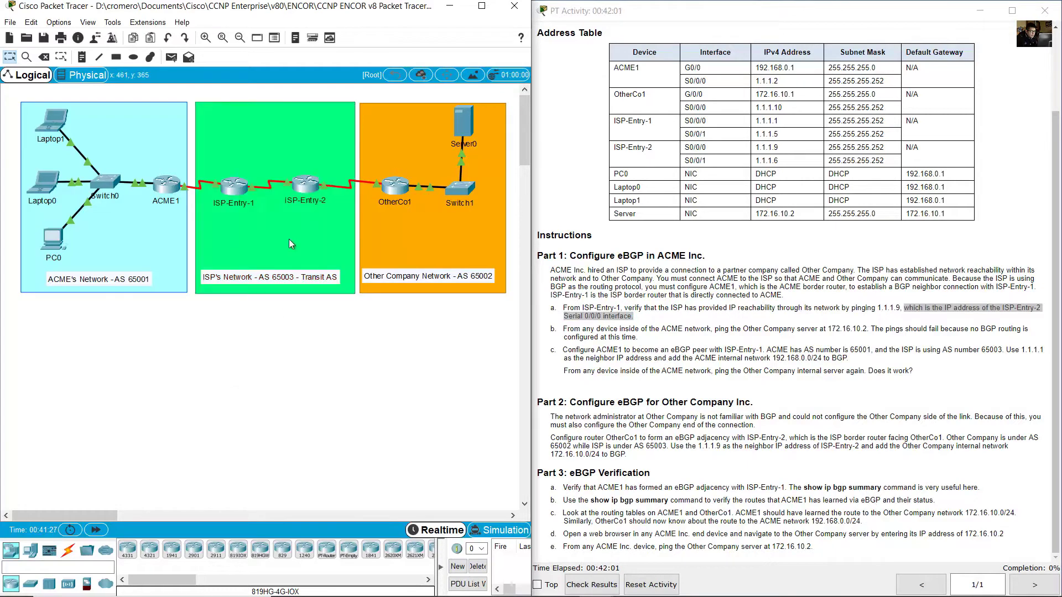
{"action": "mouse_move", "coordinate": [288, 188]}
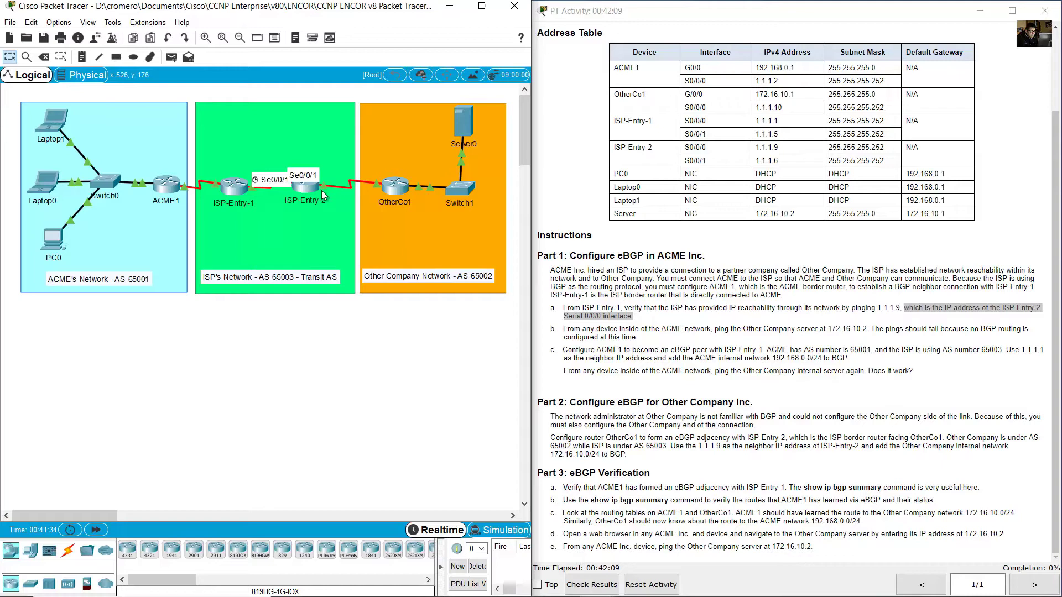
{"action": "mouse_move", "coordinate": [335, 184]}
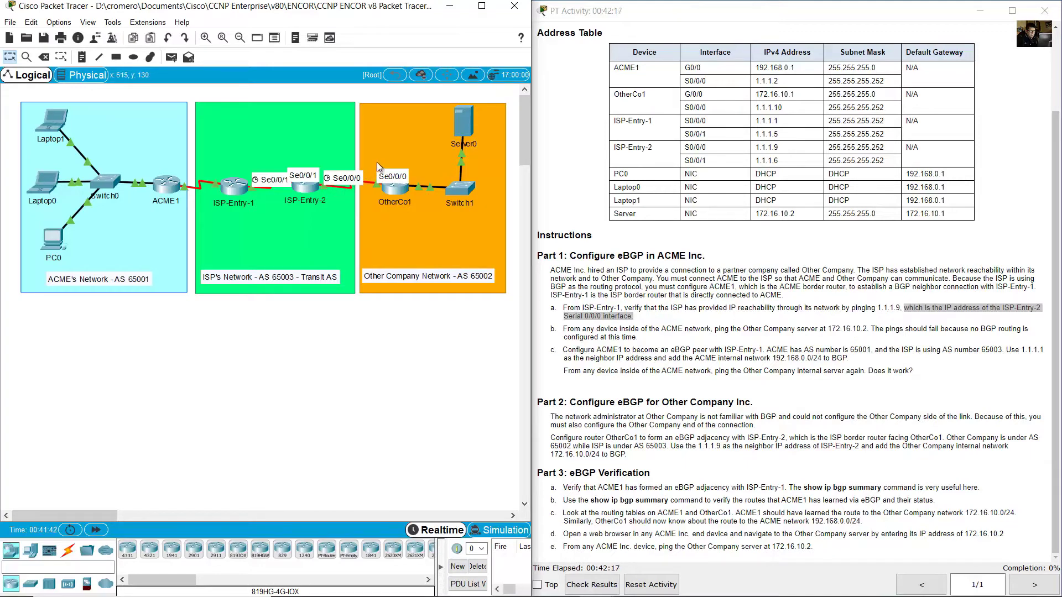
{"action": "left_click_drag", "start_coordinate": [661, 152], "coordinate": [778, 148]}
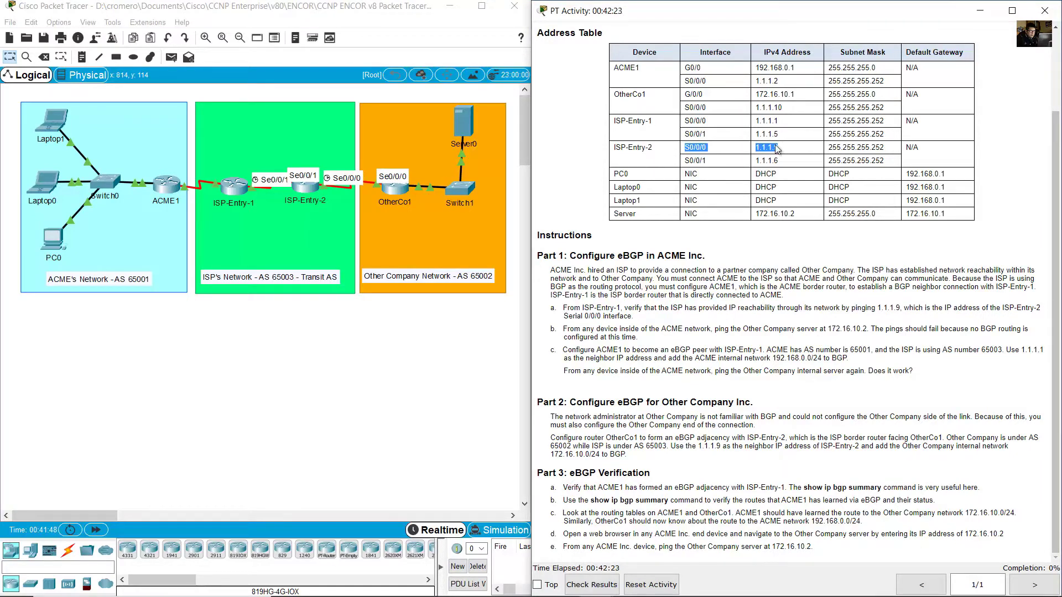
Ping 1.1.1.9 from the ISP-Entry-1 router's command line and check the replies.
{"action": "left_click", "coordinate": [234, 187]}
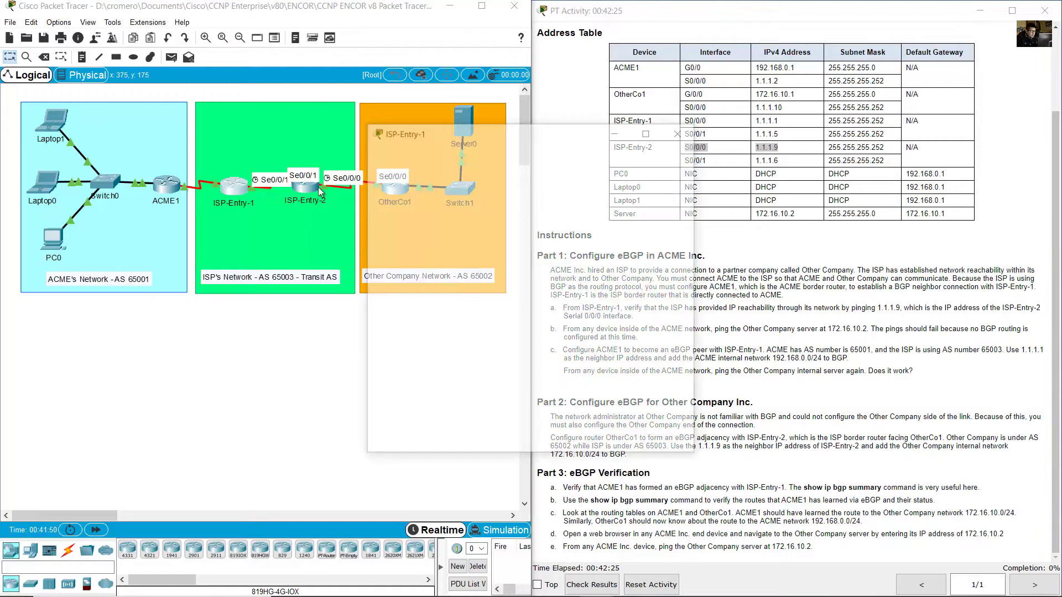
{"action": "left_click_drag", "start_coordinate": [500, 140], "coordinate": [174, 269]}
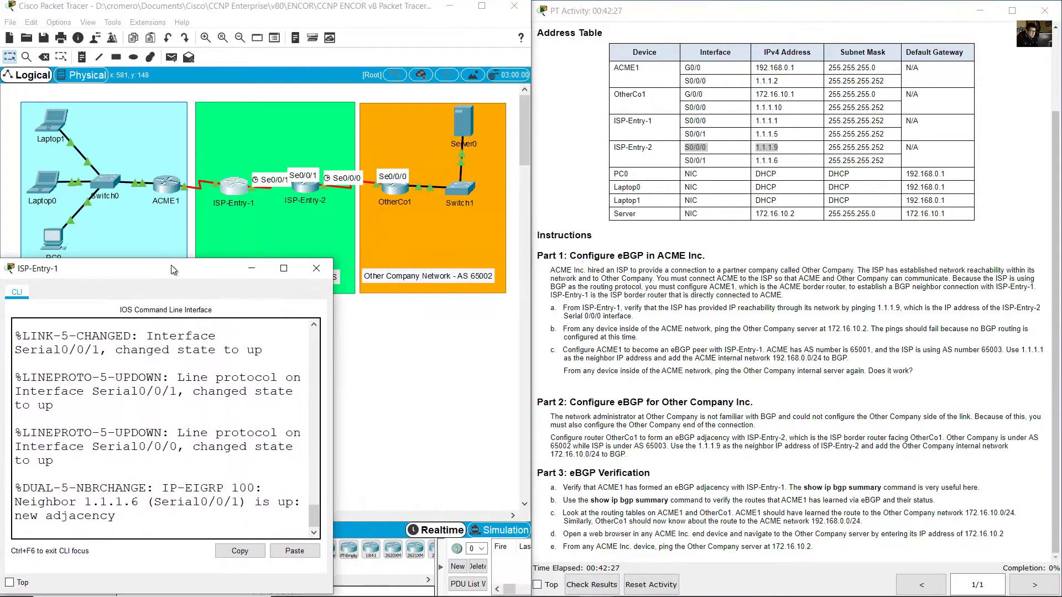
{"action": "left_click_drag", "start_coordinate": [337, 262], "coordinate": [582, 287]}
{"action": "key", "text": "Return"}
{"action": "type", "text": "ping 1.1.1.9"}
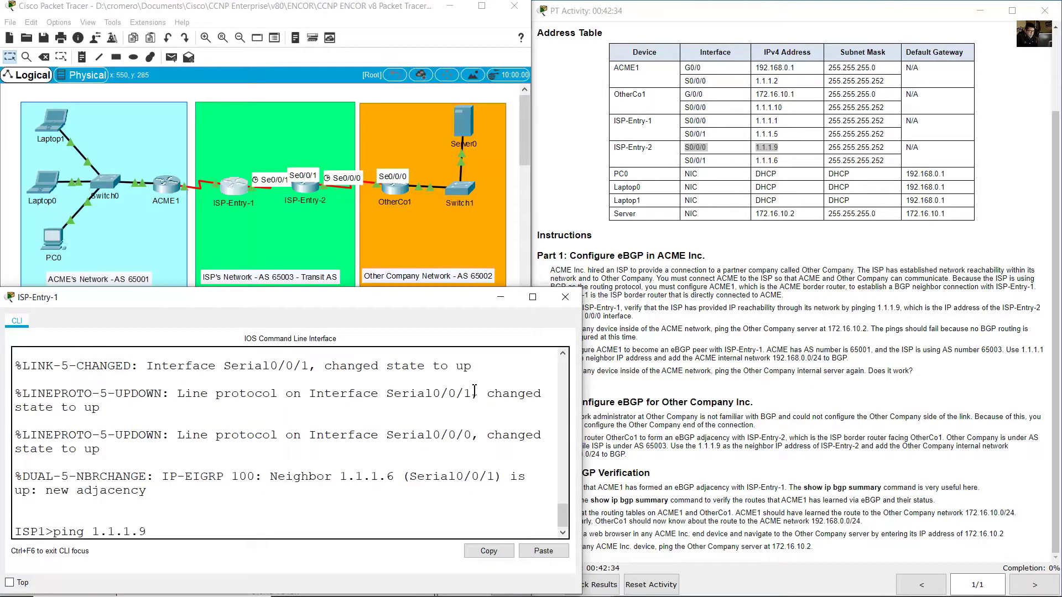
{"action": "key", "text": "Return"}
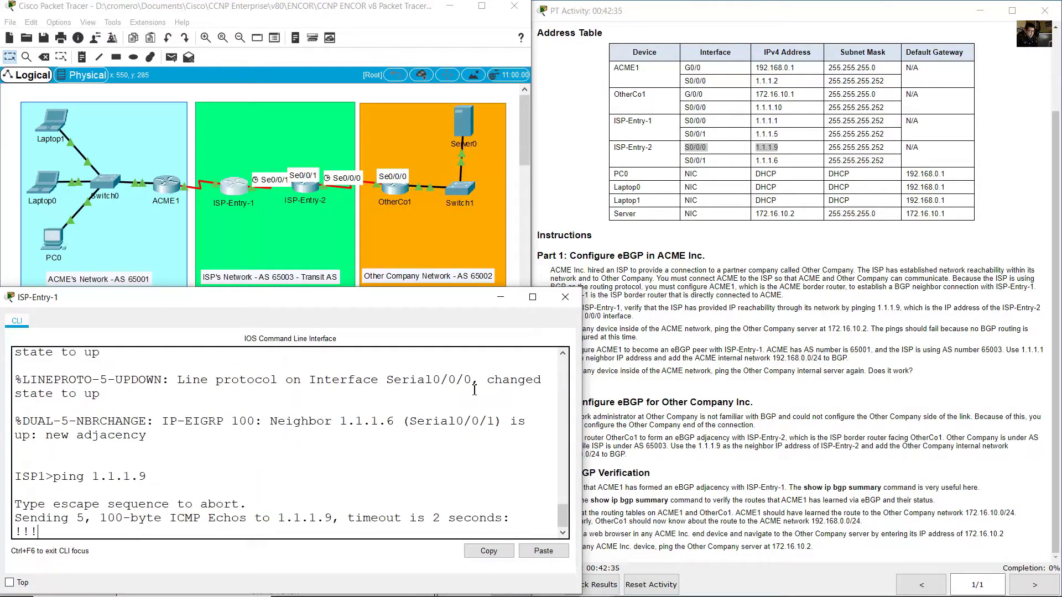
{"action": "left_click_drag", "start_coordinate": [22, 504], "coordinate": [49, 489]}
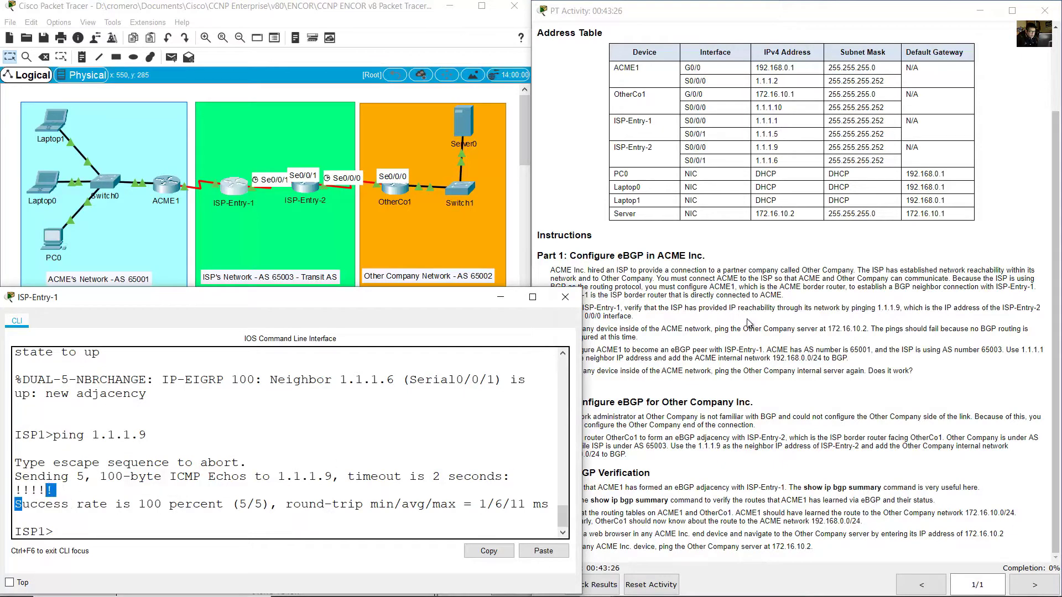
Ping the Other Company server at 172.16.10.2 from PC0's command prompt and compare the outcome with step b of the instructions.
{"action": "left_click", "coordinate": [786, 307]}
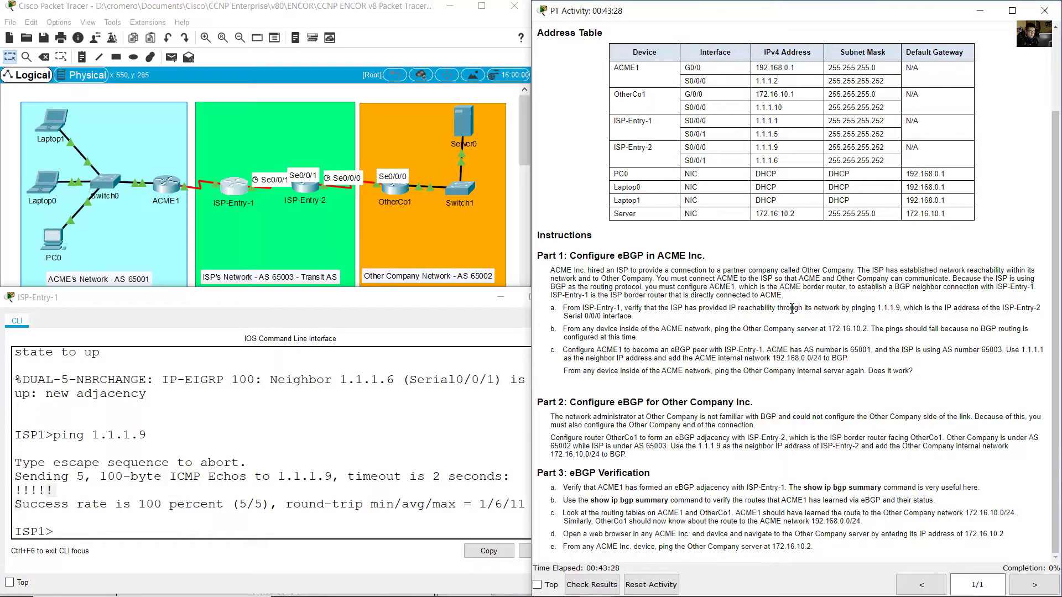
{"action": "left_click_drag", "start_coordinate": [568, 329], "coordinate": [871, 329]}
{"action": "left_click_drag", "start_coordinate": [559, 218], "coordinate": [799, 215]}
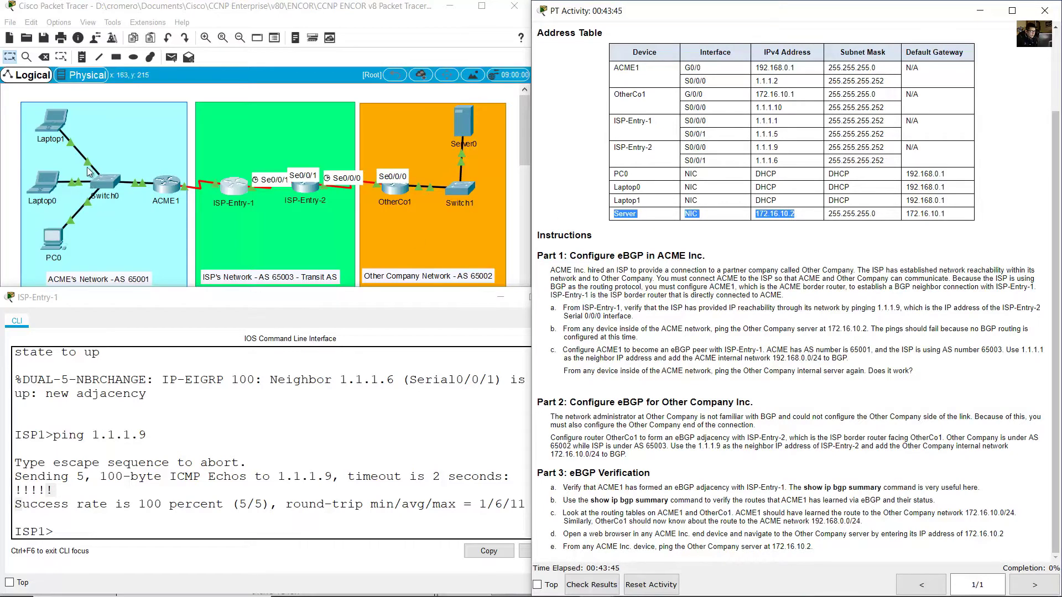
{"action": "left_click", "coordinate": [53, 242]}
{"action": "left_click", "coordinate": [53, 242]}
{"action": "left_click_drag", "start_coordinate": [608, 114], "coordinate": [251, 254]}
{"action": "left_click", "coordinate": [252, 301]}
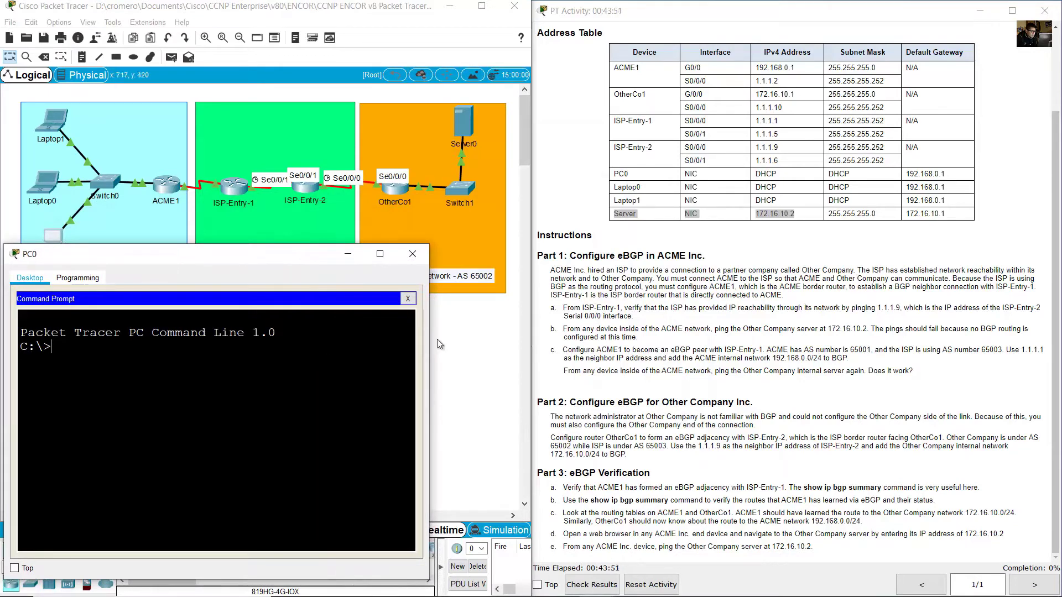
{"action": "type", "text": "ping 172.1"}
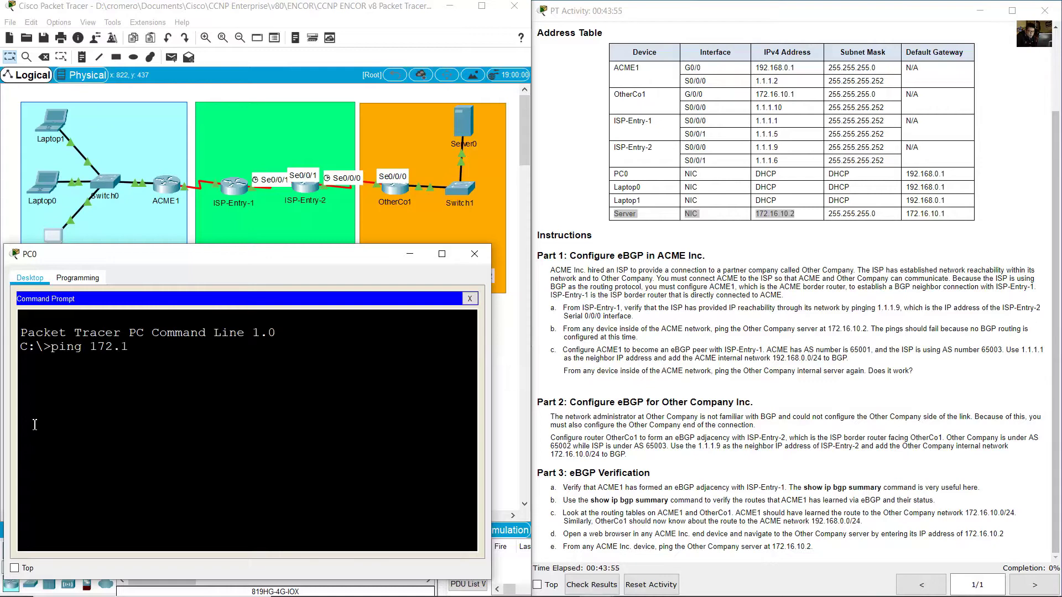
{"action": "type", "text": "6.10.2"}
{"action": "key", "text": "Return"}
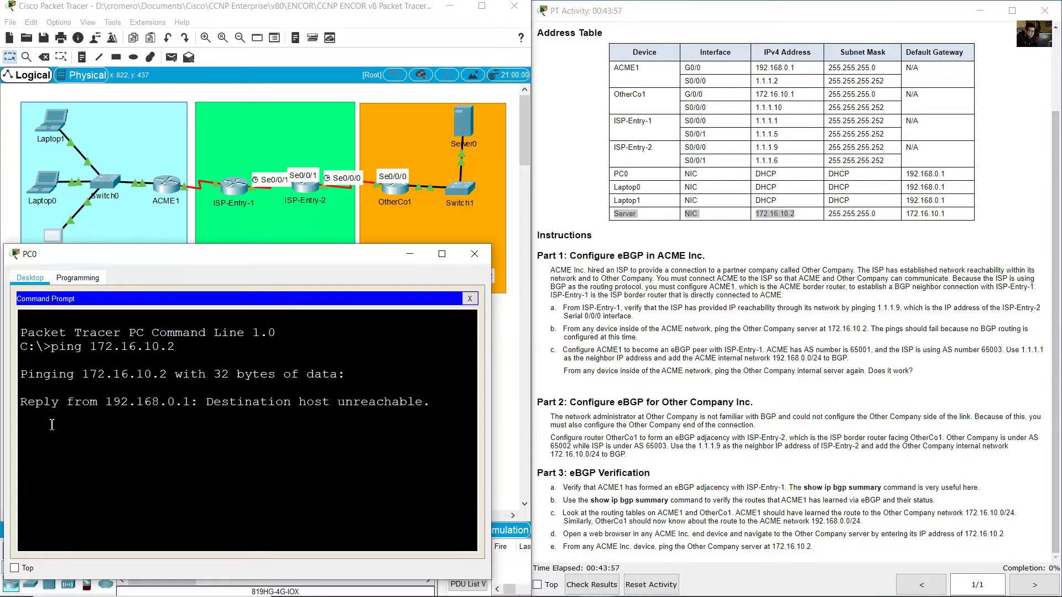
{"action": "left_click_drag", "start_coordinate": [206, 403], "coordinate": [416, 403]}
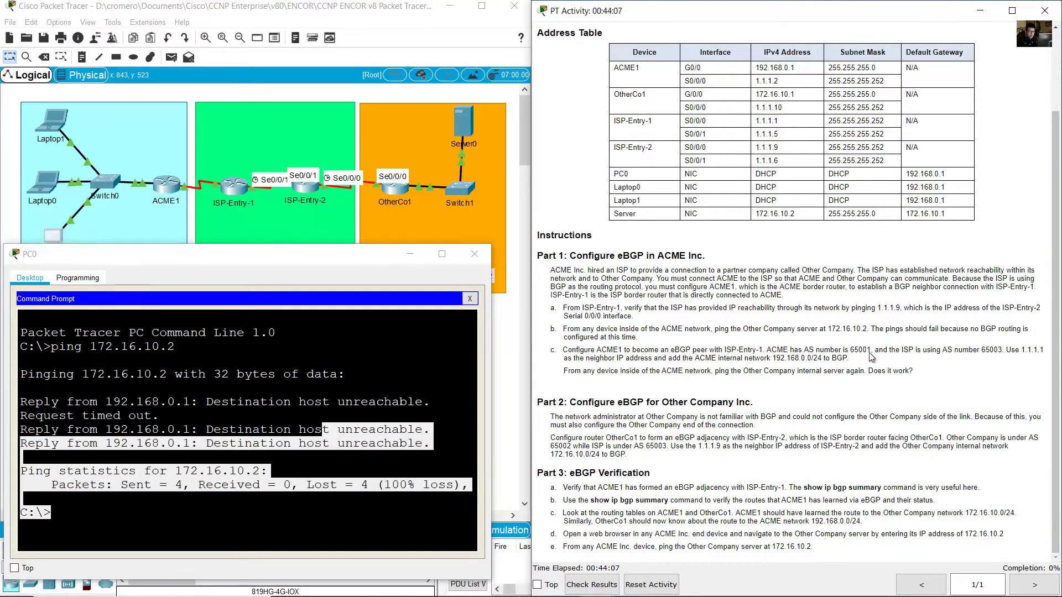
{"action": "left_click_drag", "start_coordinate": [883, 329], "coordinate": [641, 341]}
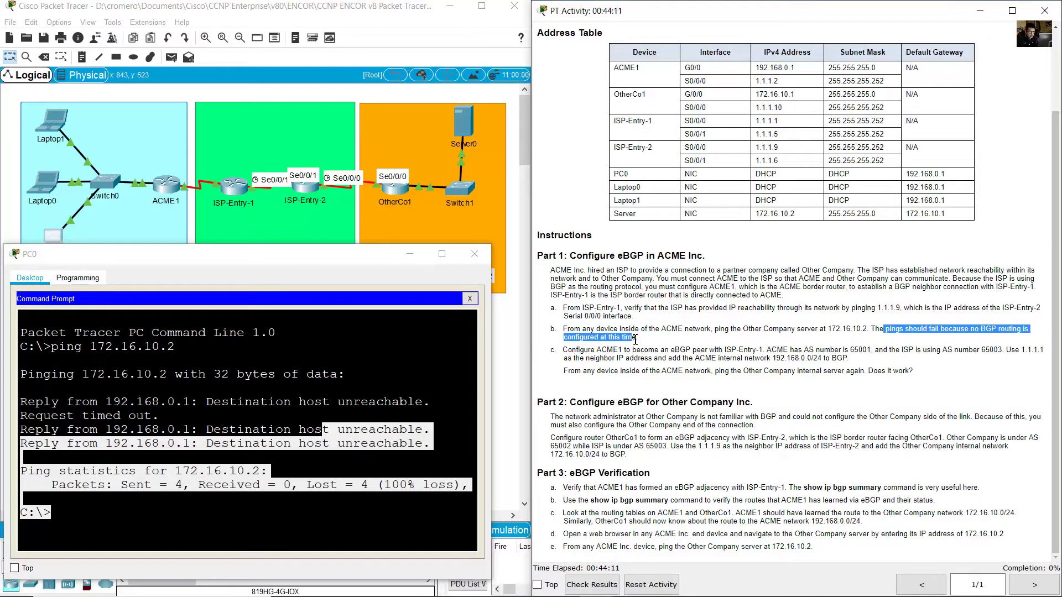
Read step c on making ACME1 an eBGP peer and start a command-line session on the ACME1 router.
{"action": "left_click", "coordinate": [634, 360]}
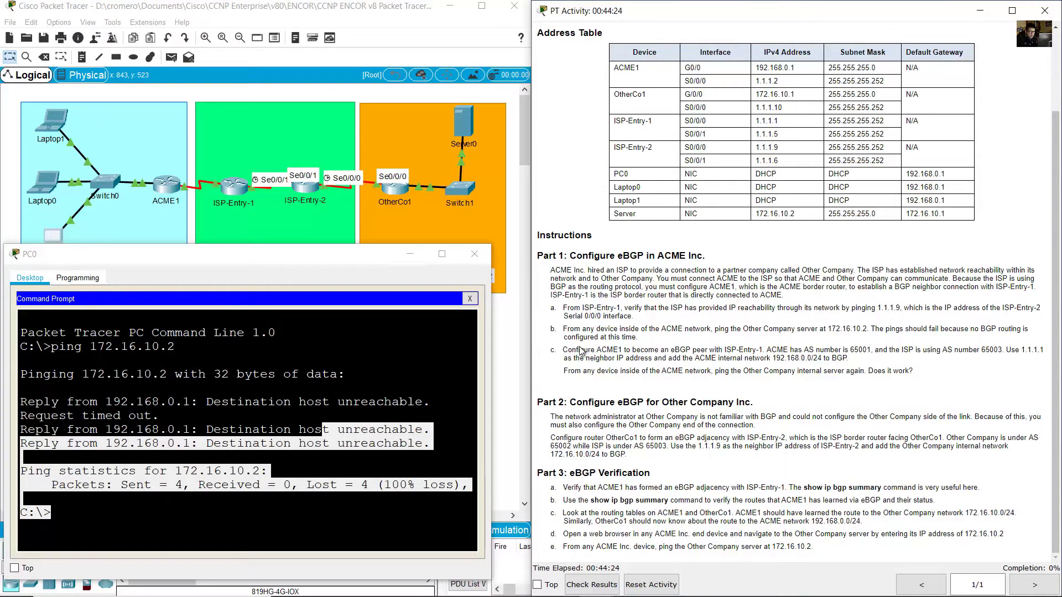
{"action": "left_click_drag", "start_coordinate": [567, 350], "coordinate": [771, 349]}
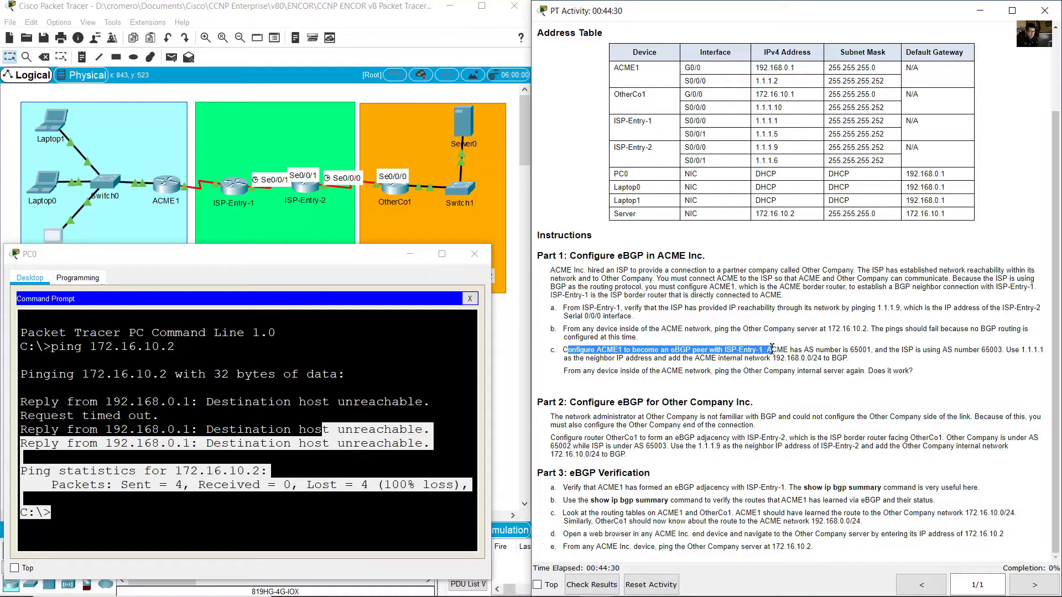
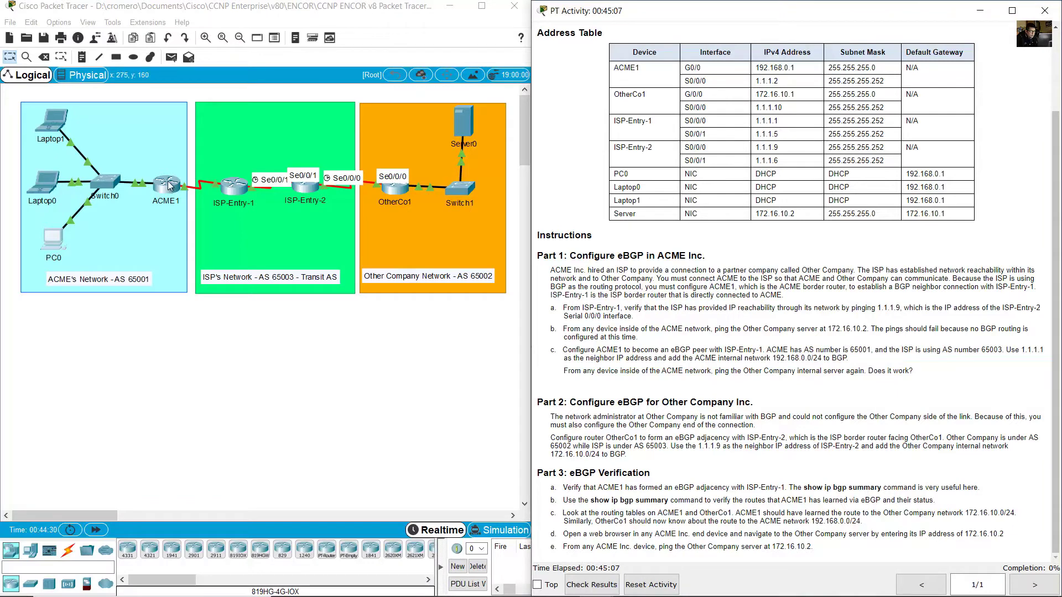
{"action": "left_click", "coordinate": [166, 184]}
{"action": "left_click_drag", "start_coordinate": [435, 129], "coordinate": [75, 275]}
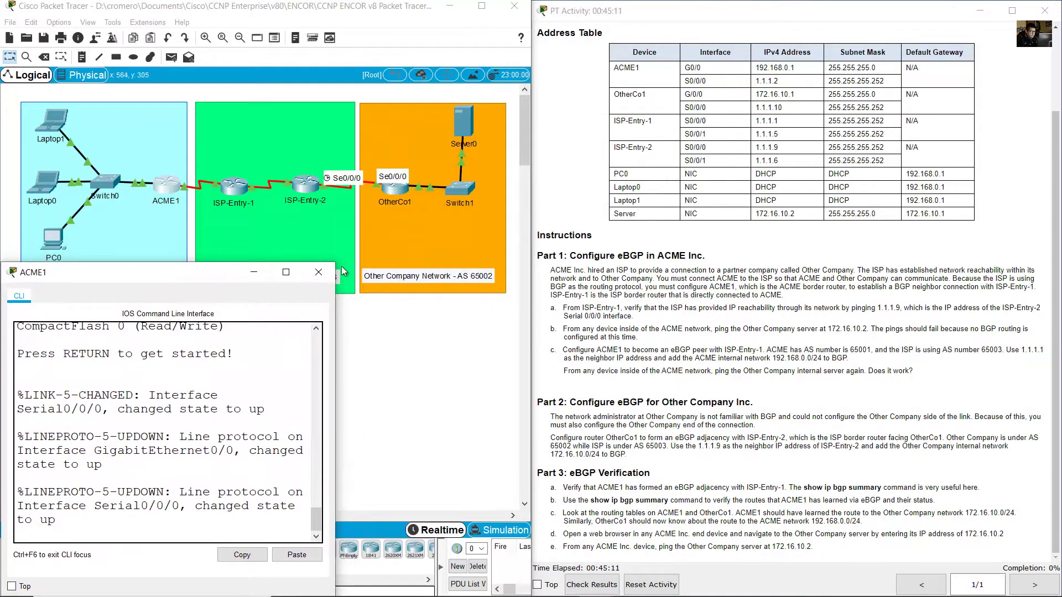
{"action": "left_click_drag", "start_coordinate": [335, 263], "coordinate": [587, 297]}
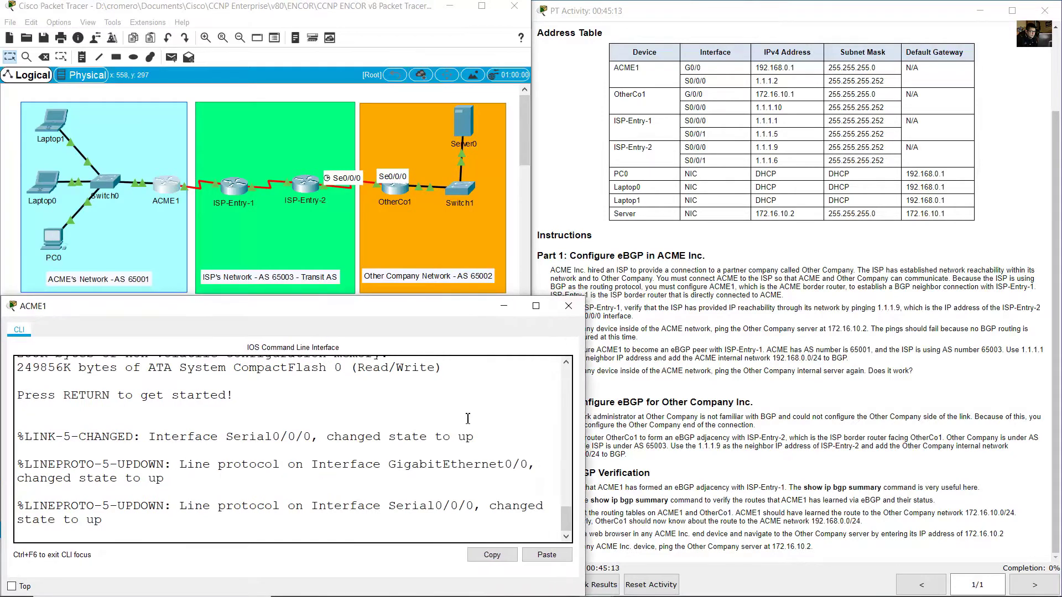
{"action": "left_click", "coordinate": [467, 418]}
{"action": "key", "text": "Return"}
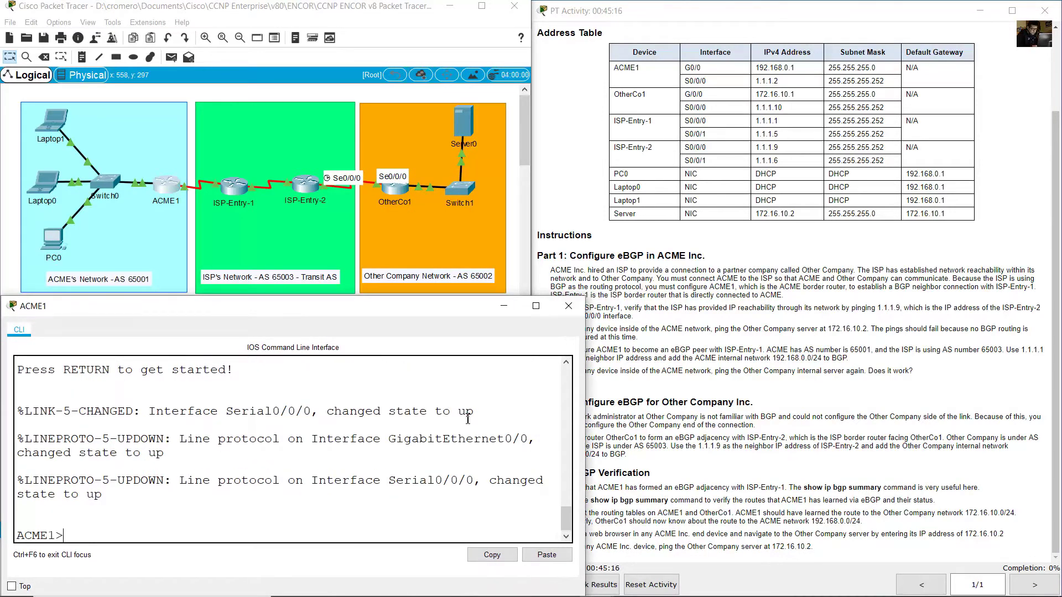
Enter privileged mode and global configuration mode on the ACME1 router.
{"action": "type", "text": "en"}
{"action": "key", "text": "Return"}
{"action": "type", "text": "conf term"}
{"action": "key", "text": "Return"}
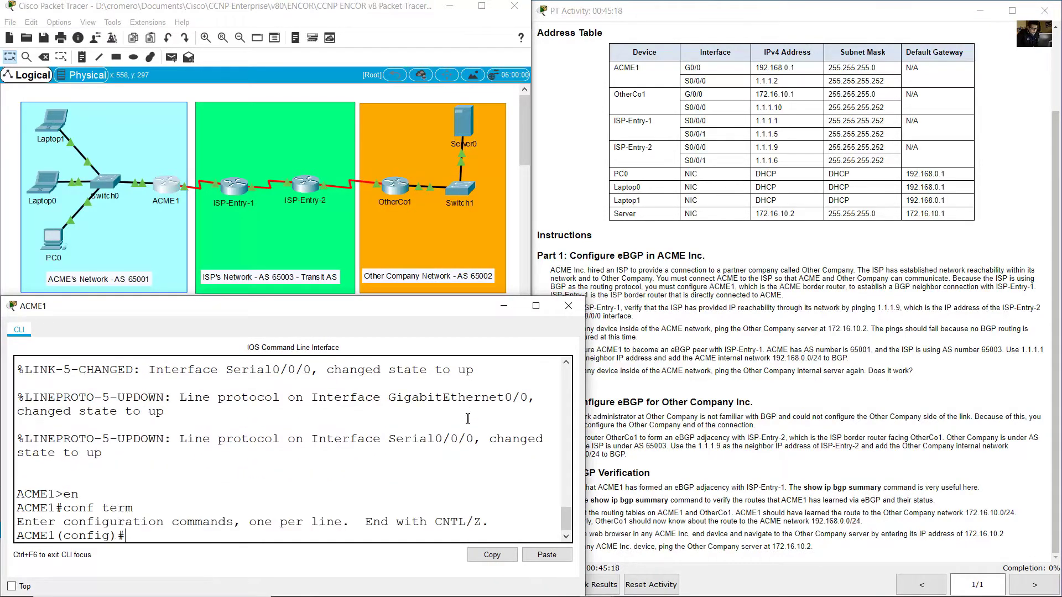
Check ACME's AS number in step c and the topology label, and start BGP process 65001 on ACME1.
{"action": "left_click", "coordinate": [814, 351]}
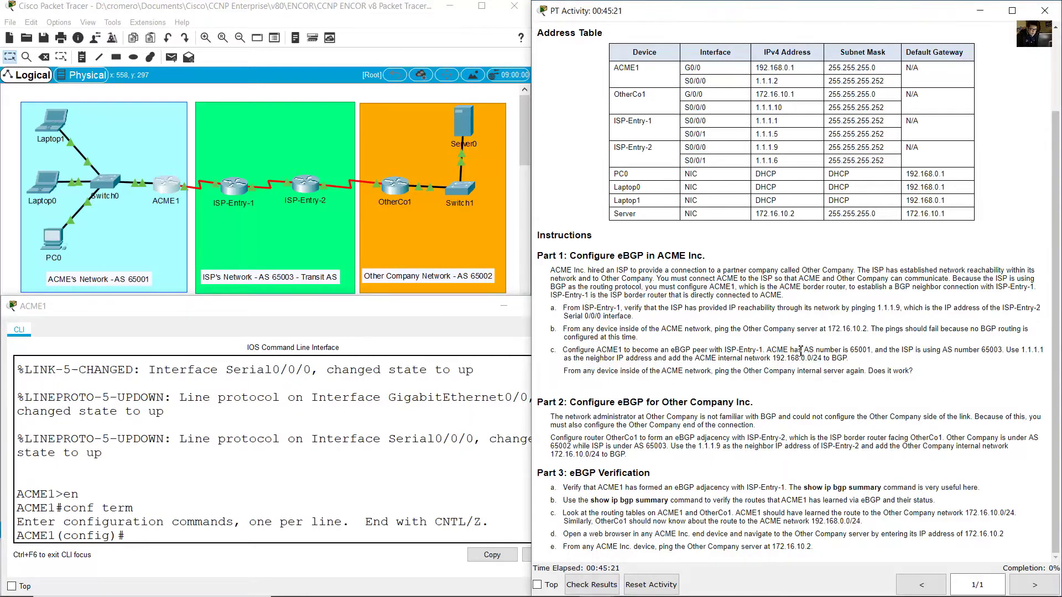
{"action": "left_click_drag", "start_coordinate": [782, 350], "coordinate": [862, 352]}
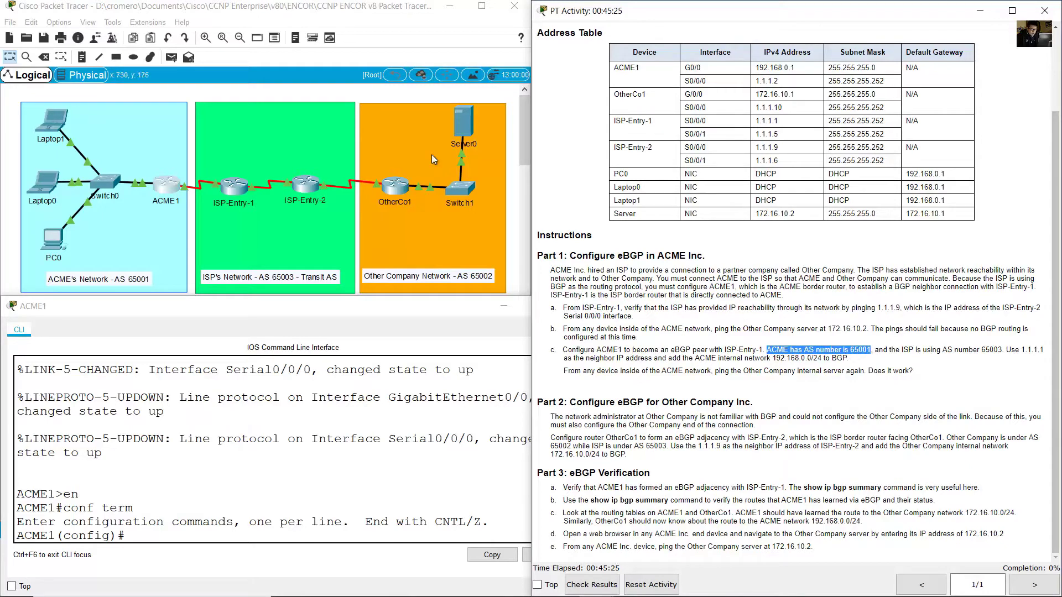
{"action": "left_click", "coordinate": [160, 92]}
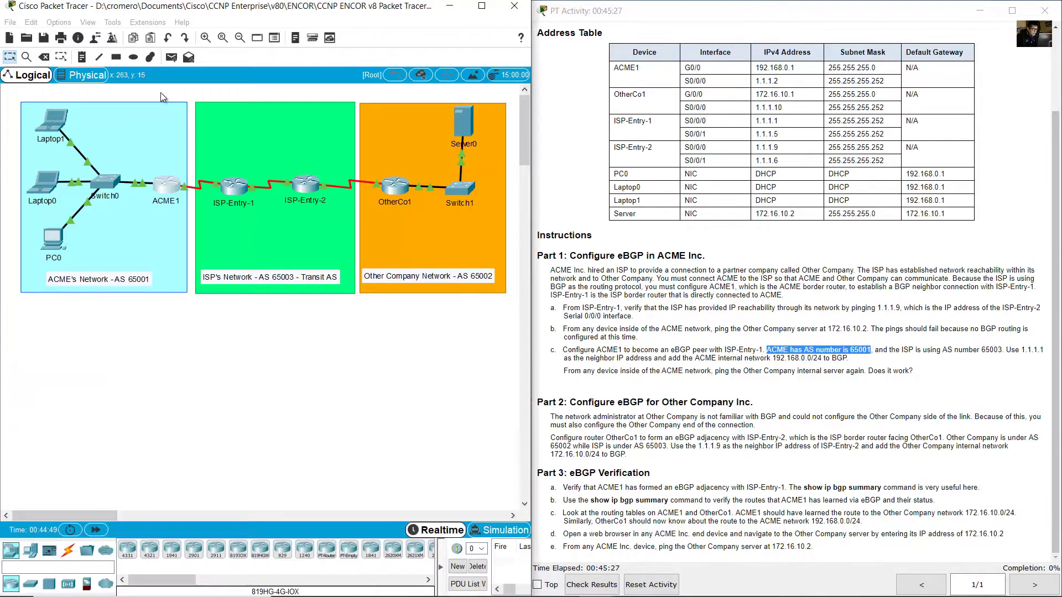
{"action": "double_click", "coordinate": [127, 282]}
{"action": "left_click_drag", "start_coordinate": [45, 280], "coordinate": [42, 279]}
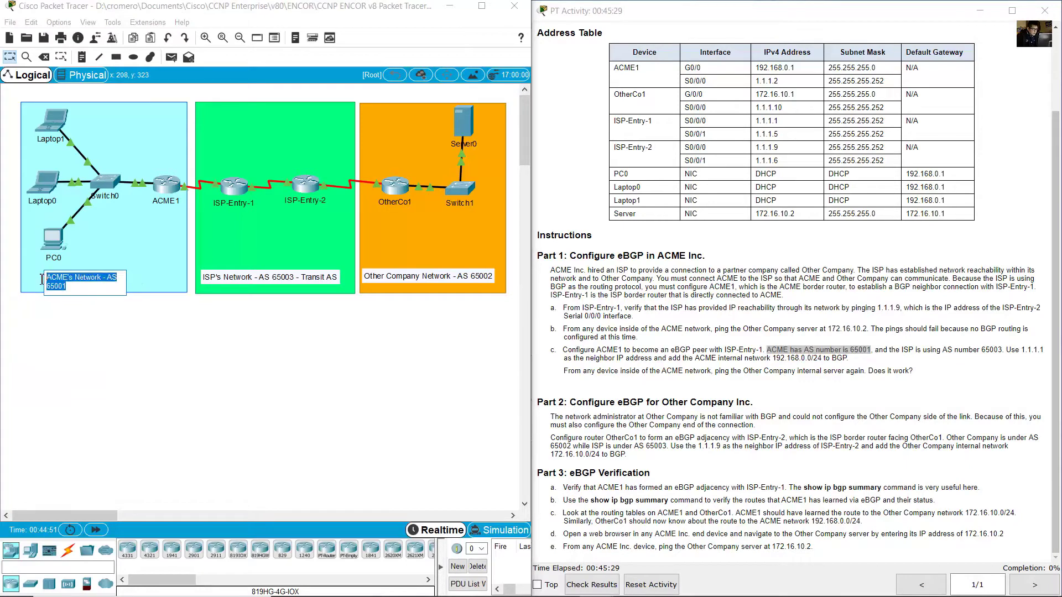
{"action": "left_click", "coordinate": [166, 185]}
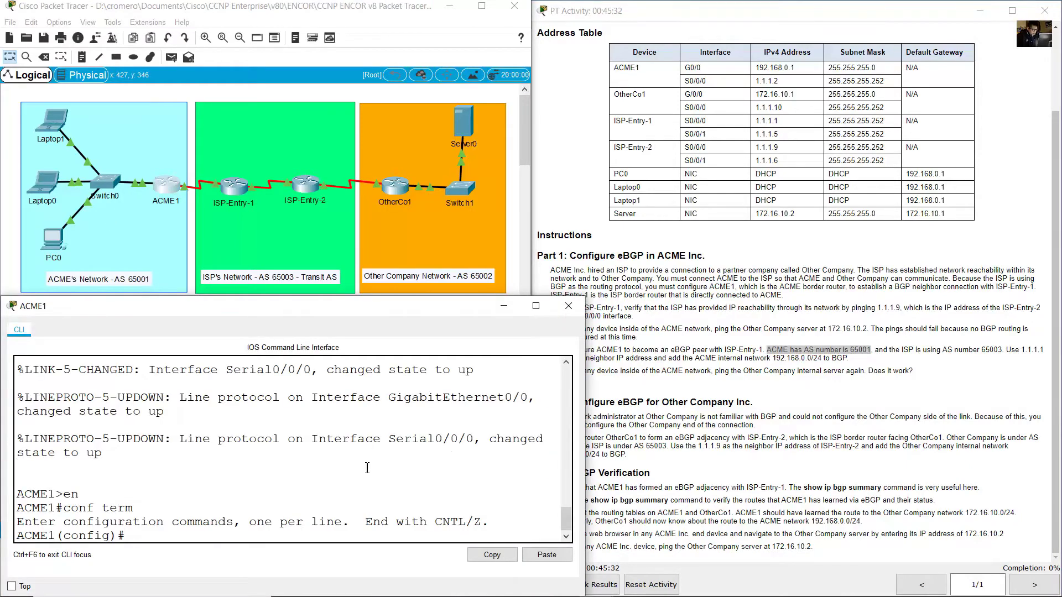
{"action": "type", "text": "router bgp 65001"}
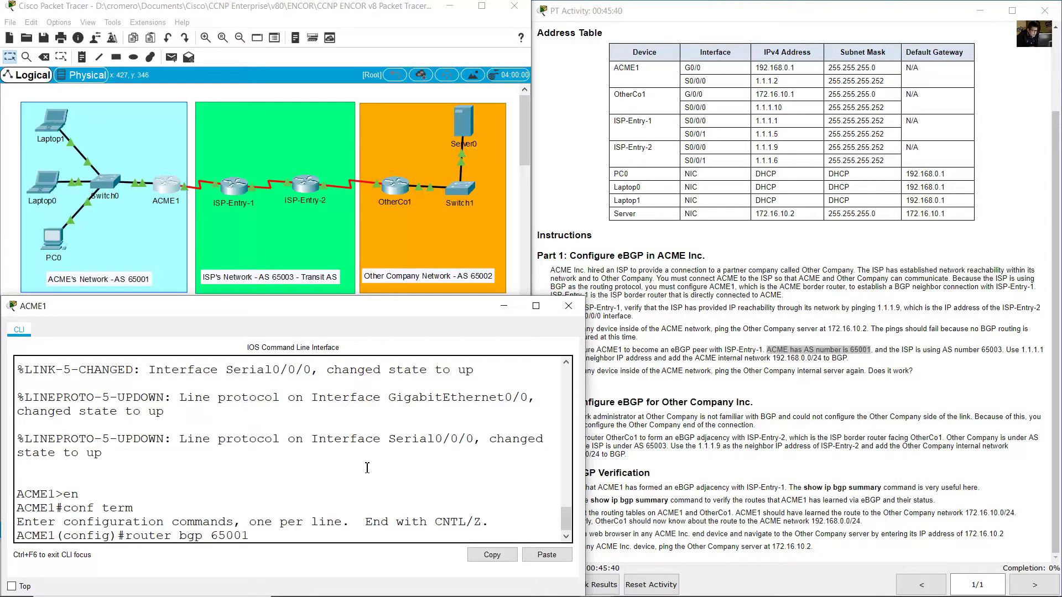
{"action": "key", "text": "Return"}
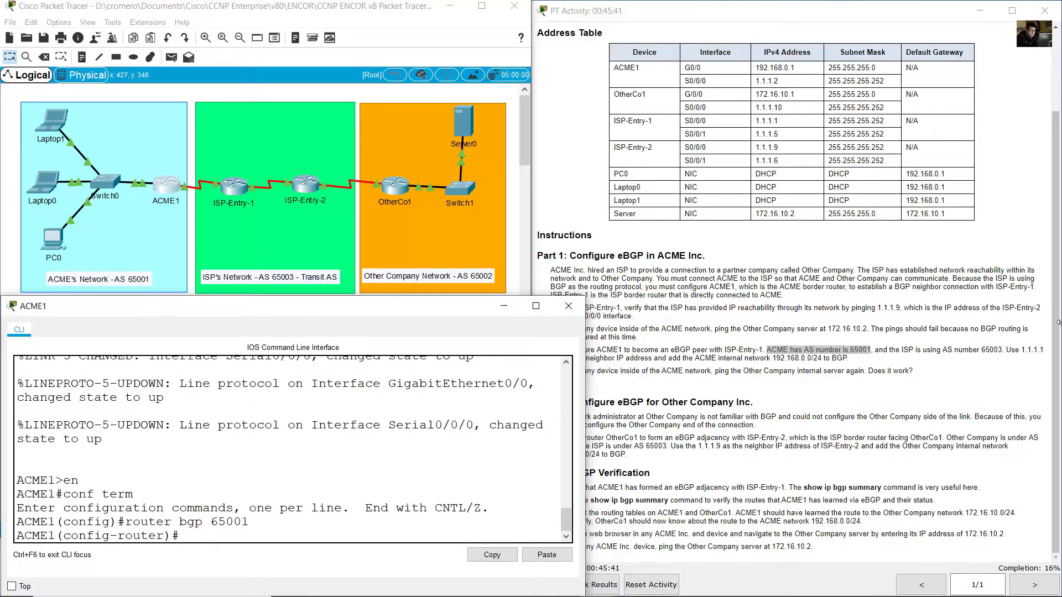
Look up the neighbor address in step c, find its ISP-Entry-1 interface in the address table, and locate the ACME1–ISP-Entry-1 link in the topology.
{"action": "left_click", "coordinate": [666, 320]}
{"action": "left_click_drag", "start_coordinate": [1011, 352], "coordinate": [658, 359]}
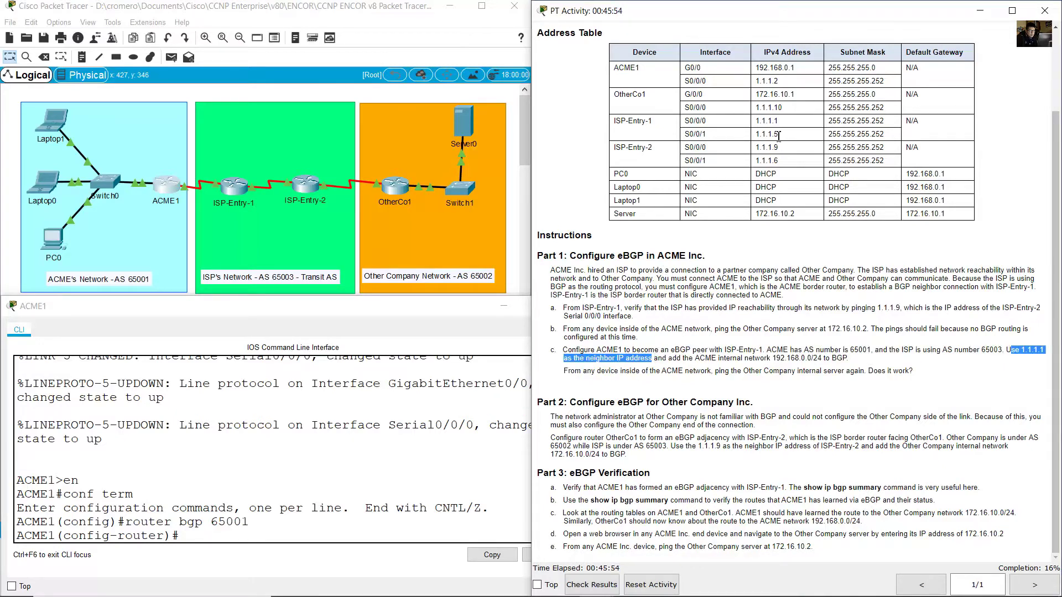
{"action": "left_click_drag", "start_coordinate": [784, 121], "coordinate": [685, 124]}
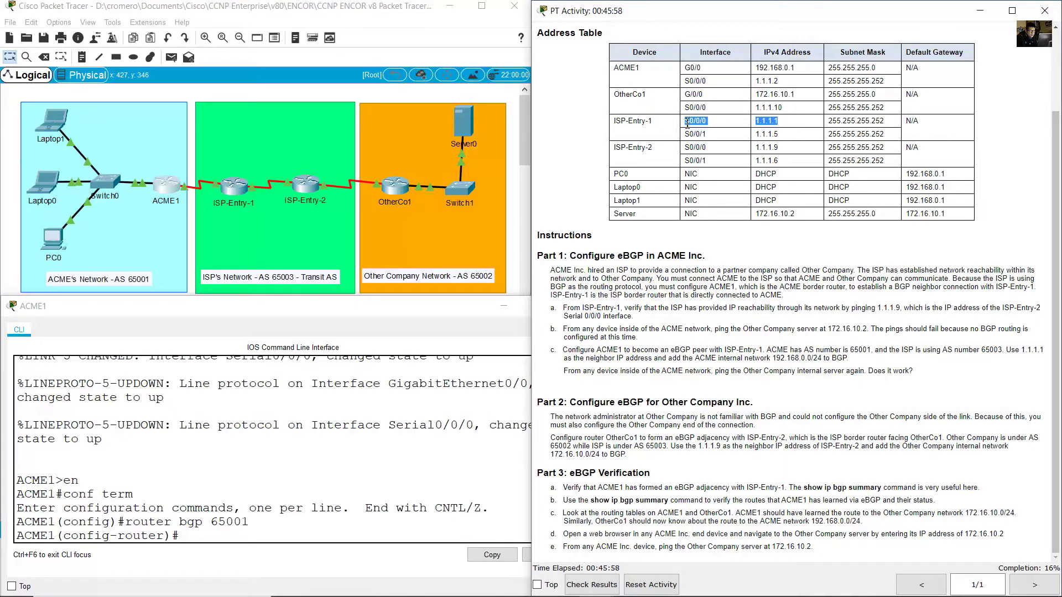
{"action": "left_click_drag", "start_coordinate": [686, 124], "coordinate": [323, 91]}
{"action": "left_click", "coordinate": [267, 93]}
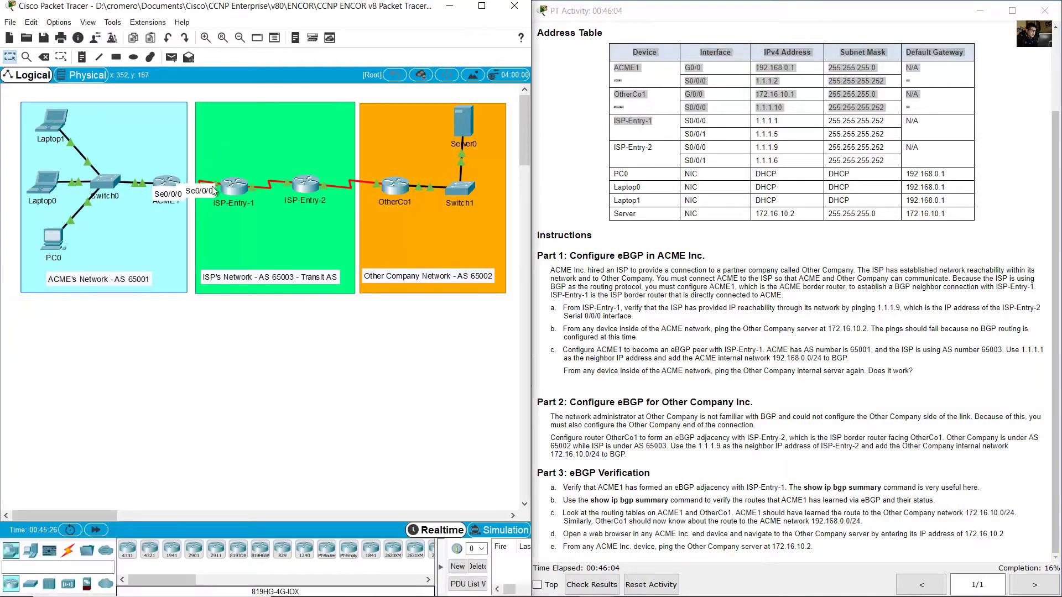
{"action": "mouse_move", "coordinate": [197, 194]}
{"action": "left_click_drag", "start_coordinate": [171, 338], "coordinate": [139, 142]}
Configure ISP-Entry-1 as ACME1's eBGP neighbor with address 1.1.1.1 and remote AS 65003, and check the adjacency message.
{"action": "left_click", "coordinate": [166, 183]}
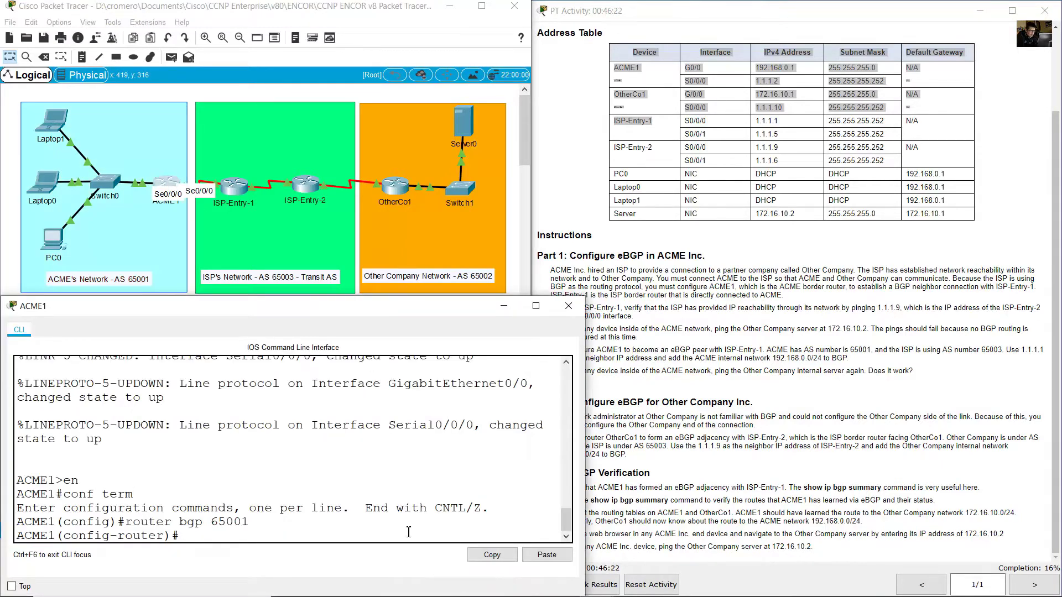
{"action": "type", "text": "neighbor 1.1.1.1"}
{"action": "left_click", "coordinate": [947, 363]}
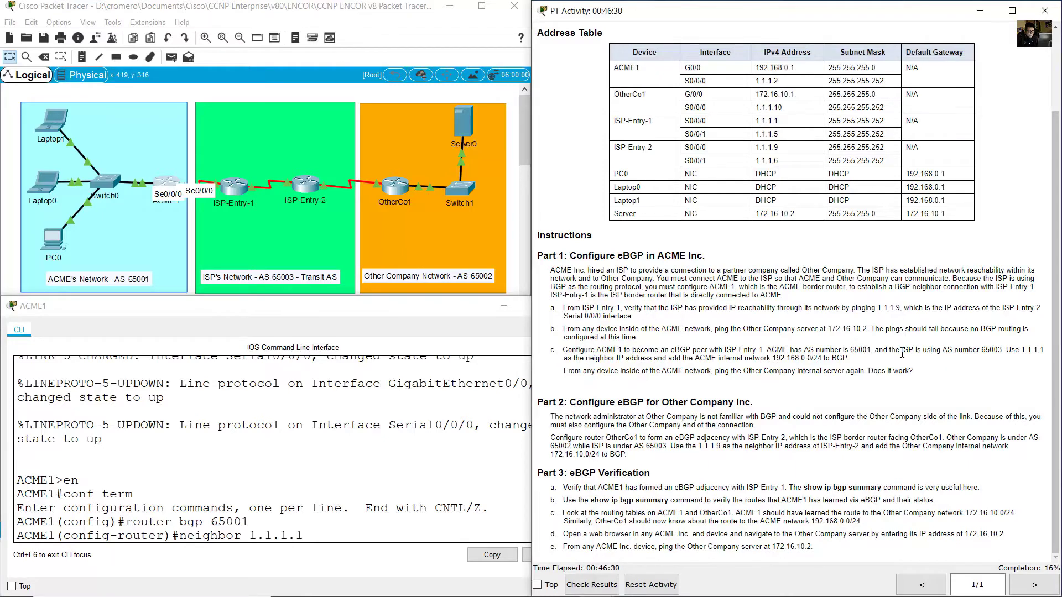
{"action": "left_click_drag", "start_coordinate": [902, 352], "coordinate": [1002, 352]}
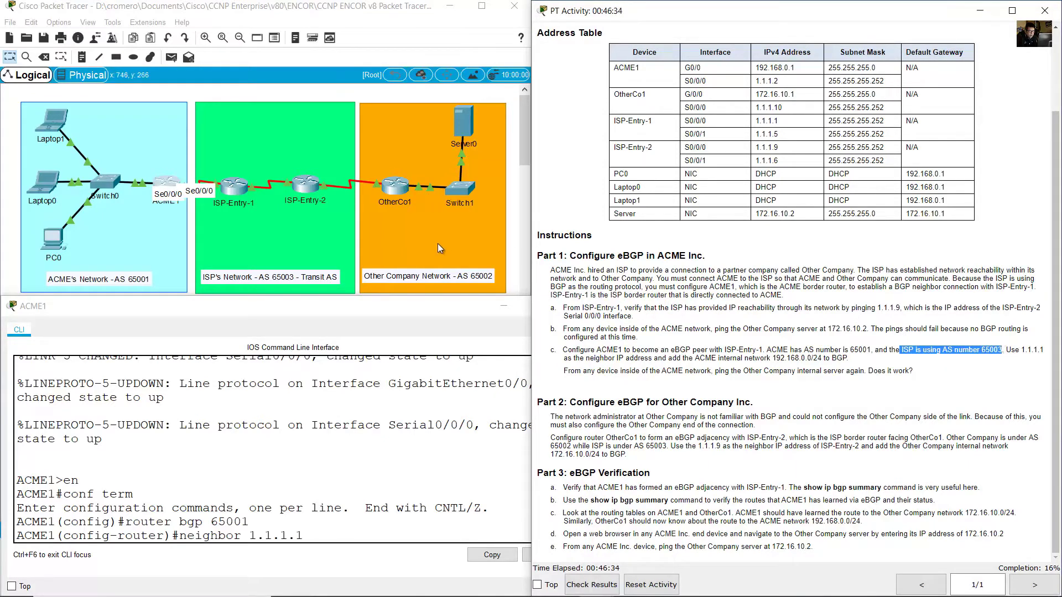
{"action": "left_click", "coordinate": [357, 121]}
{"action": "double_click", "coordinate": [280, 278]}
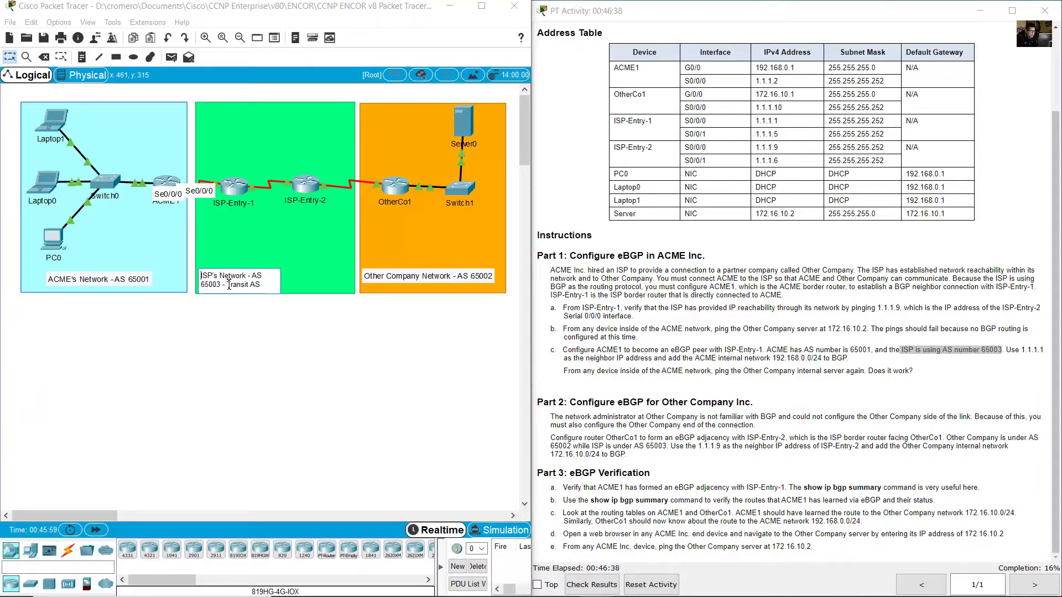
{"action": "left_click_drag", "start_coordinate": [227, 286], "coordinate": [200, 285]}
{"action": "key", "text": "alt+Tab"}
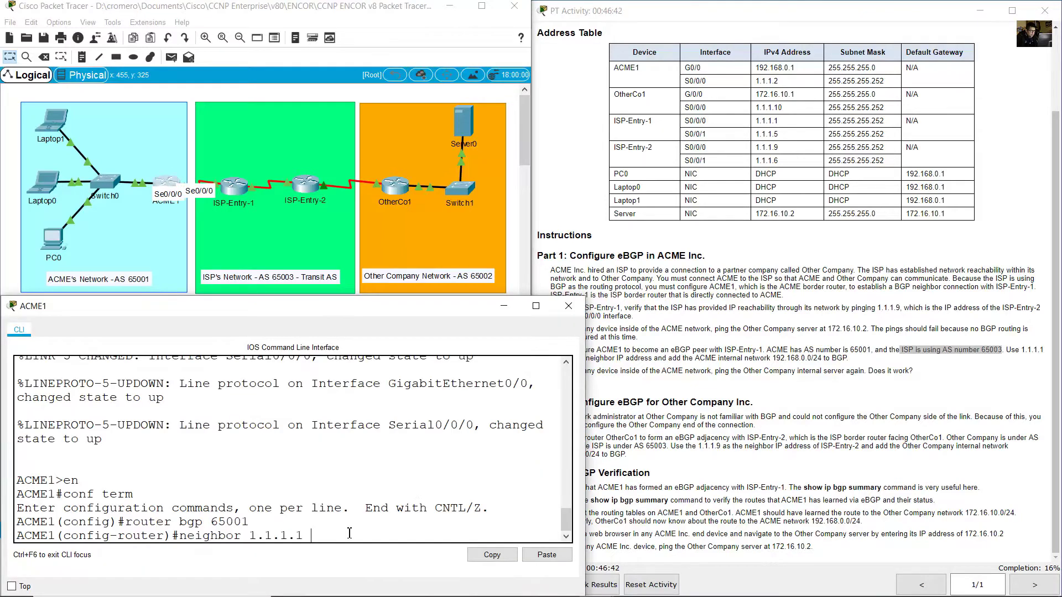
{"action": "type", "text": "remote"}
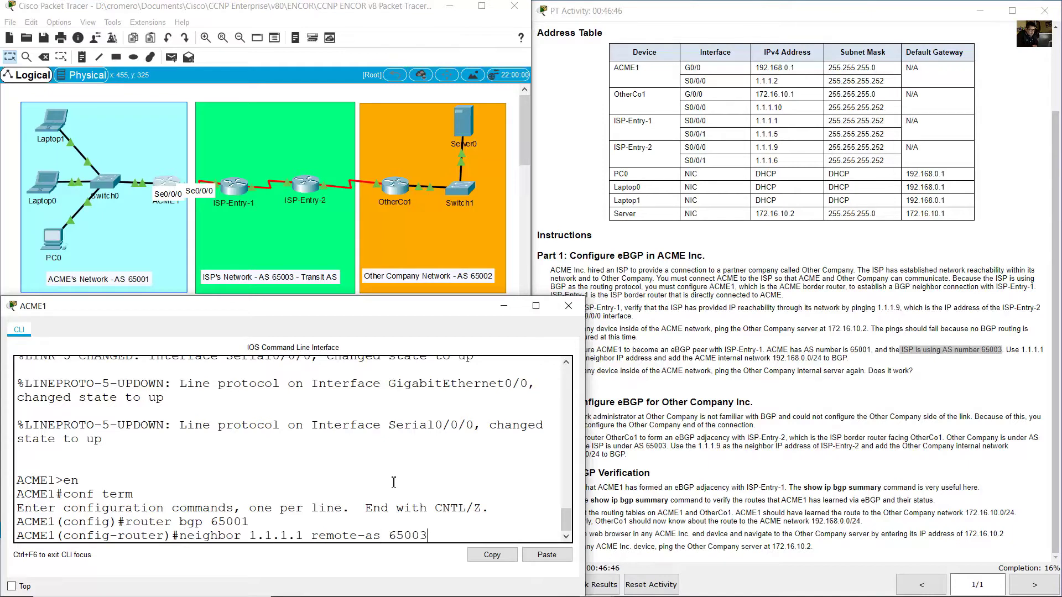
{"action": "type", "text": "-as 65003"}
{"action": "key", "text": "Return"}
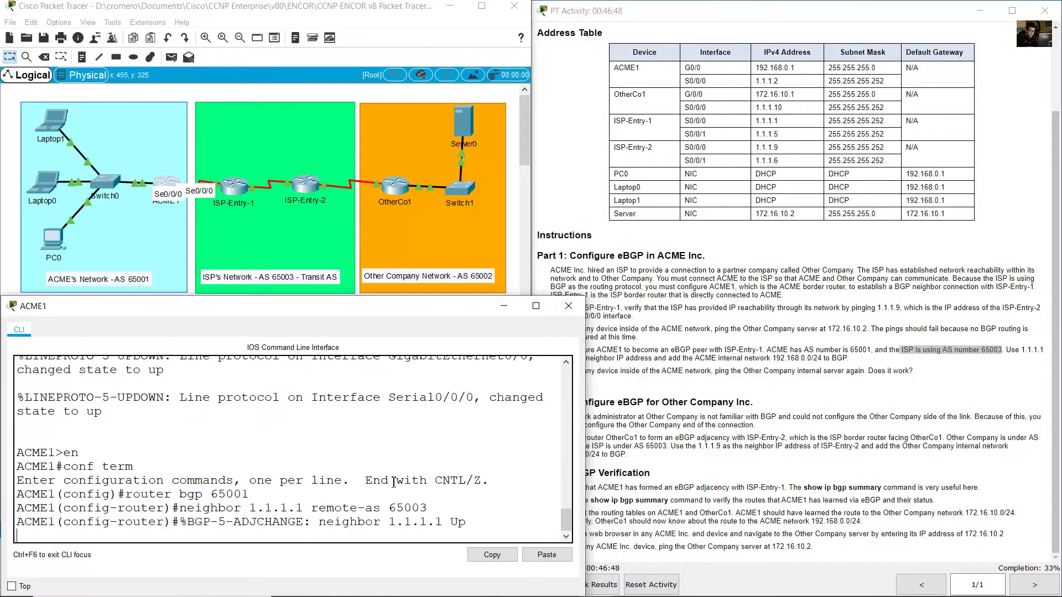
{"action": "key", "text": "Return"}
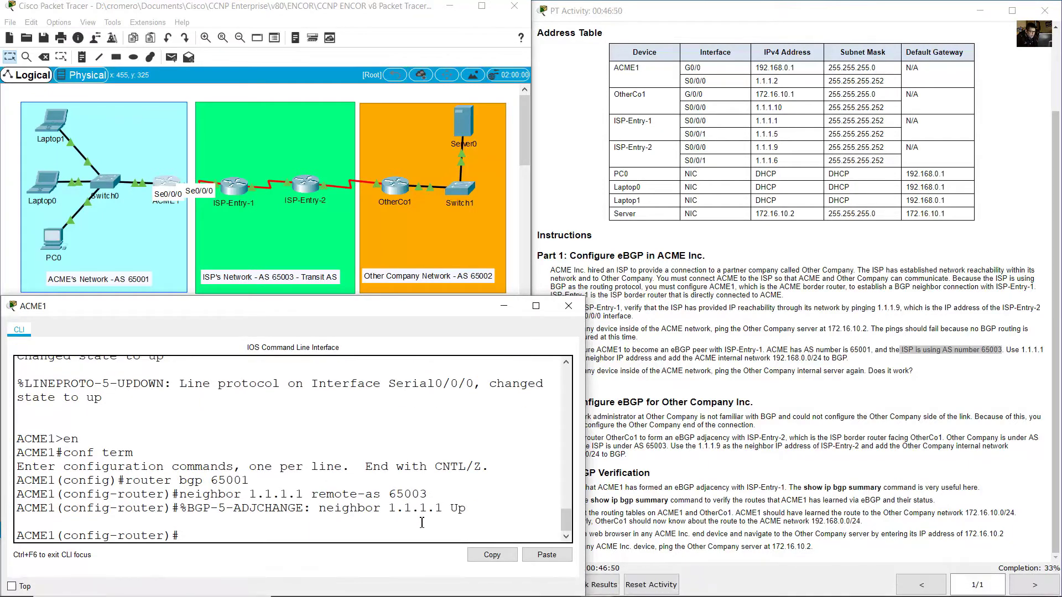
{"action": "left_click_drag", "start_coordinate": [181, 508], "coordinate": [468, 506]}
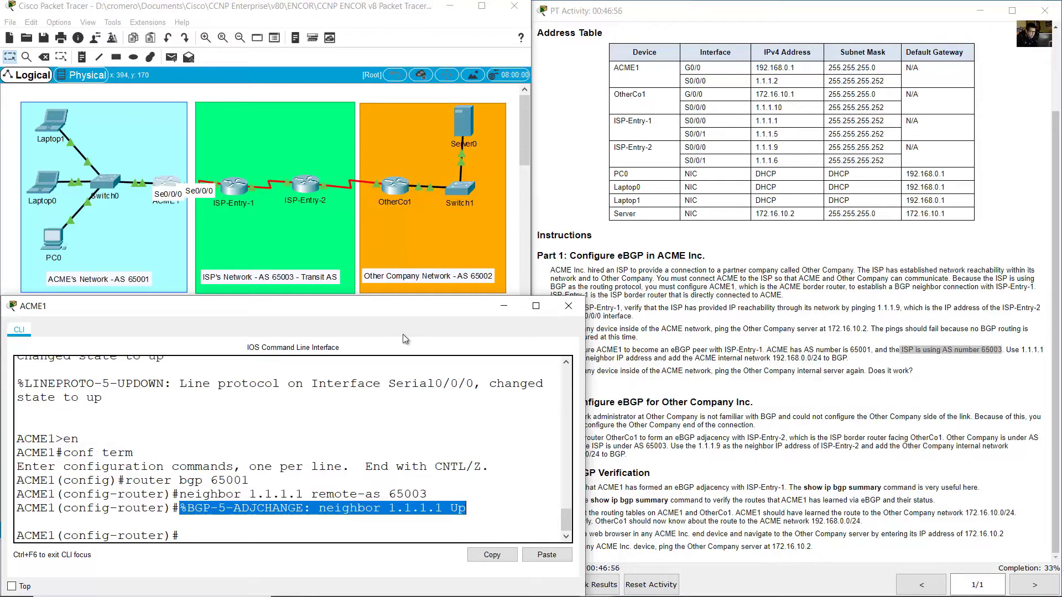
{"action": "left_click", "coordinate": [388, 534]}
Advertise ACME's internal network 192.168.0.0 with mask 255.255.255.0 in BGP on ACME1, and leave router configuration mode.
{"action": "left_click", "coordinate": [757, 362]}
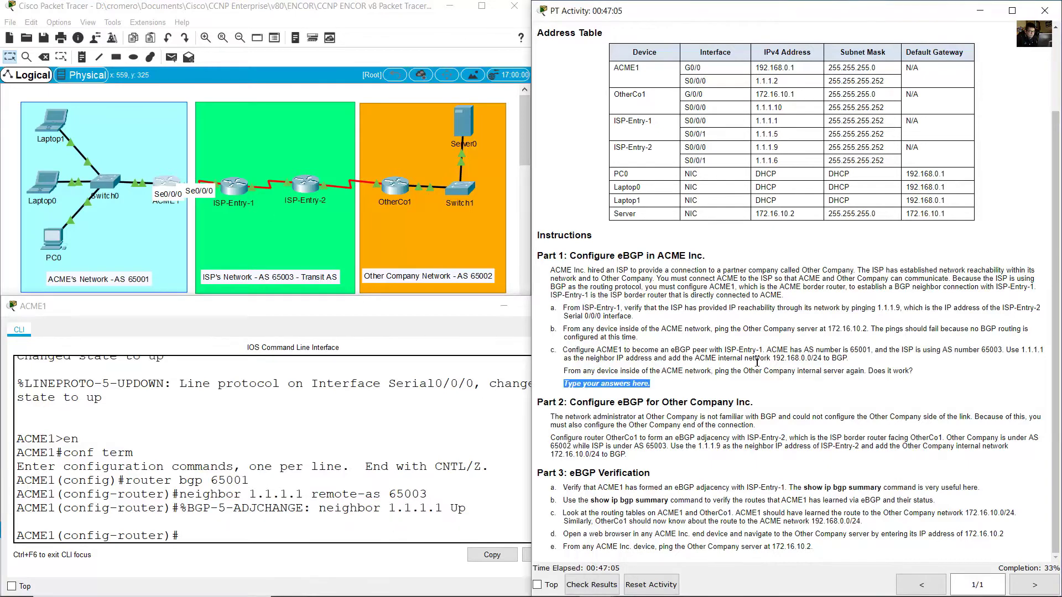
{"action": "left_click_drag", "start_coordinate": [719, 359], "coordinate": [832, 360]}
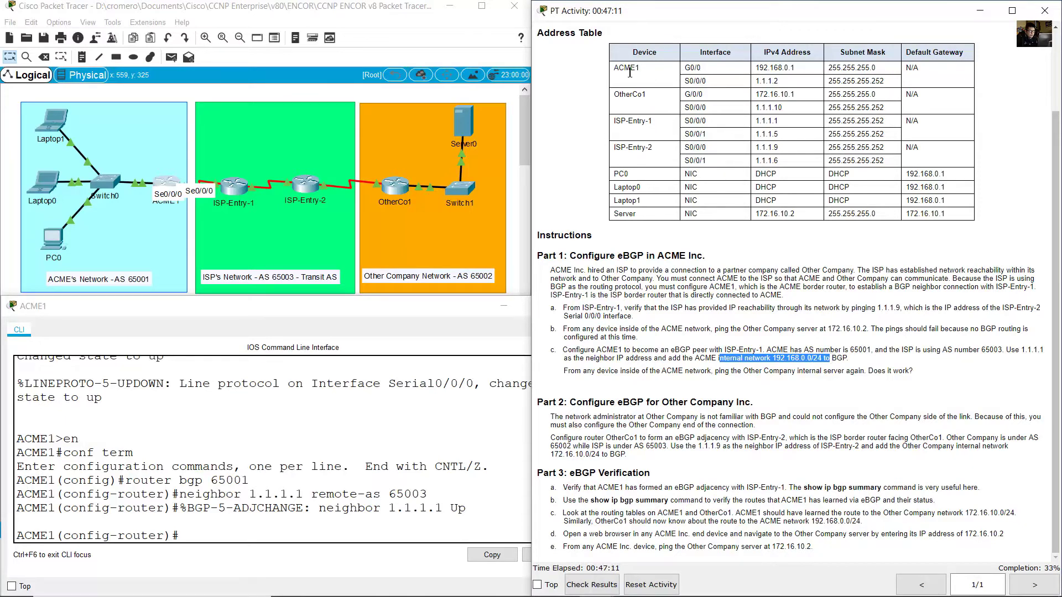
{"action": "left_click_drag", "start_coordinate": [619, 69], "coordinate": [884, 70]}
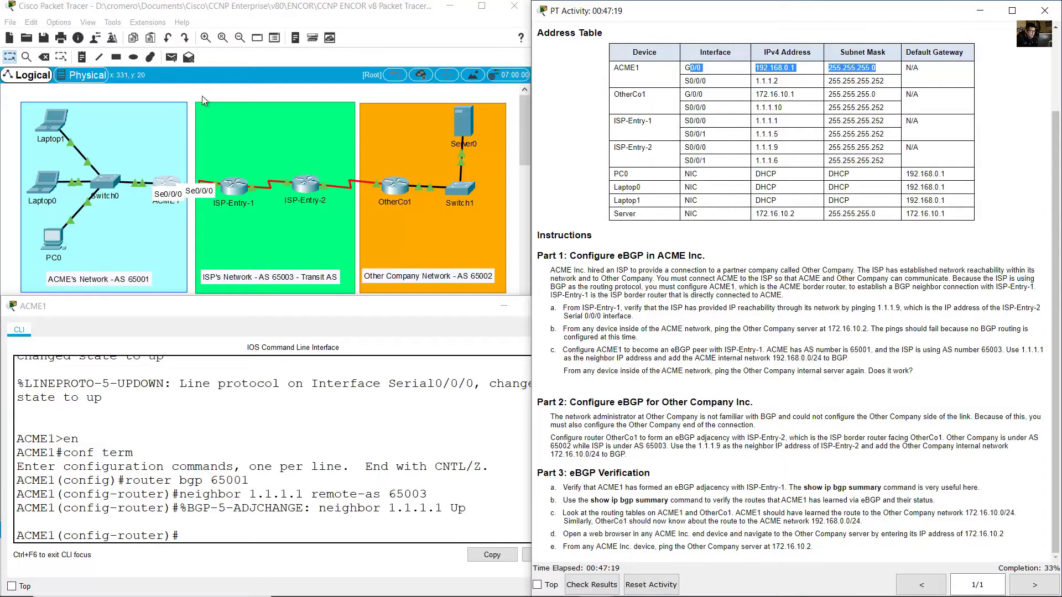
{"action": "left_click", "coordinate": [144, 188]}
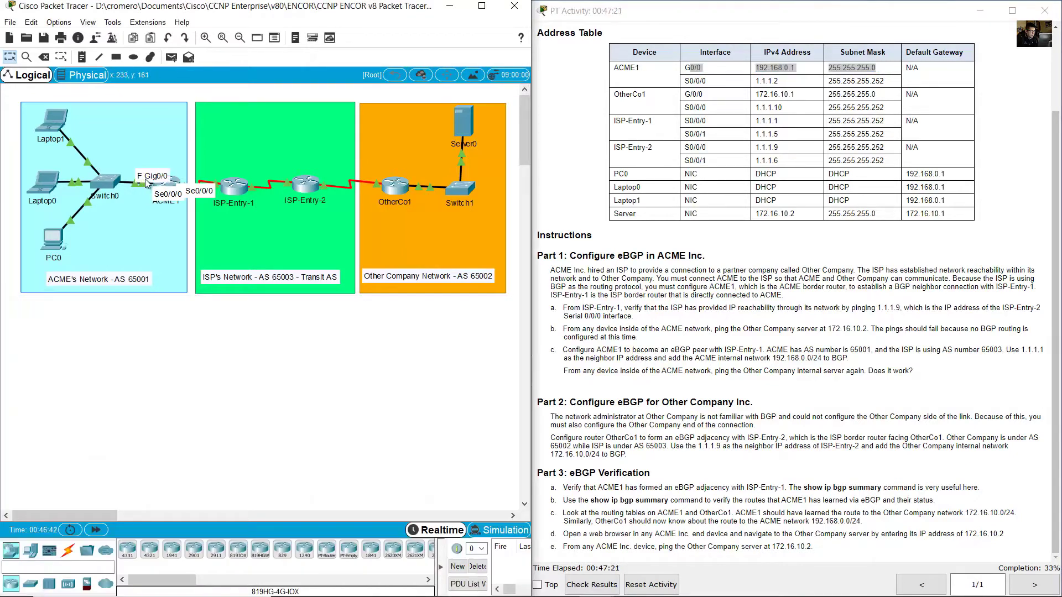
{"action": "left_click", "coordinate": [176, 183]}
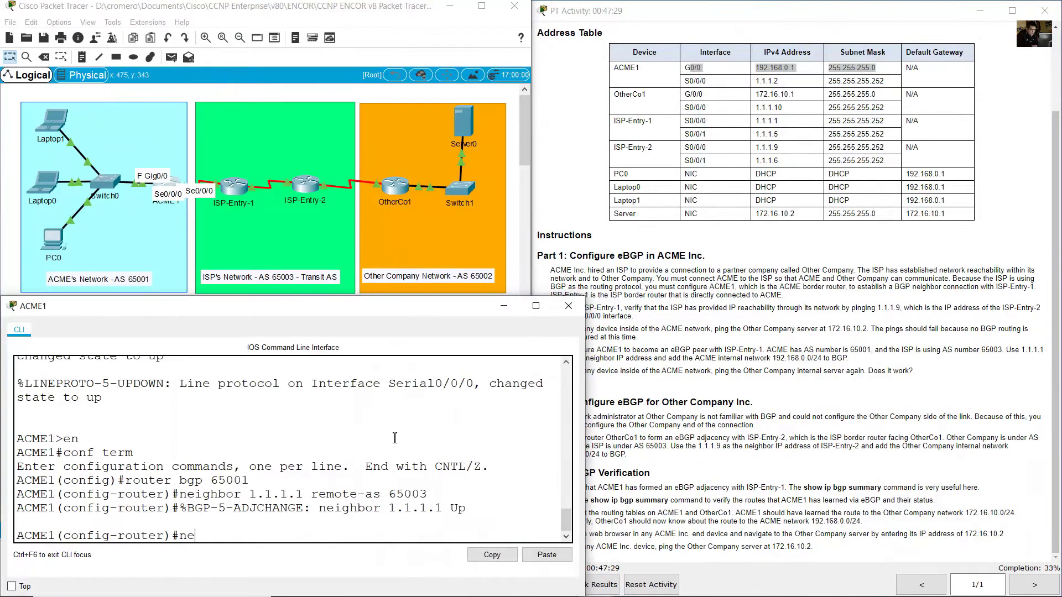
{"action": "type", "text": "192.168.0.0"}
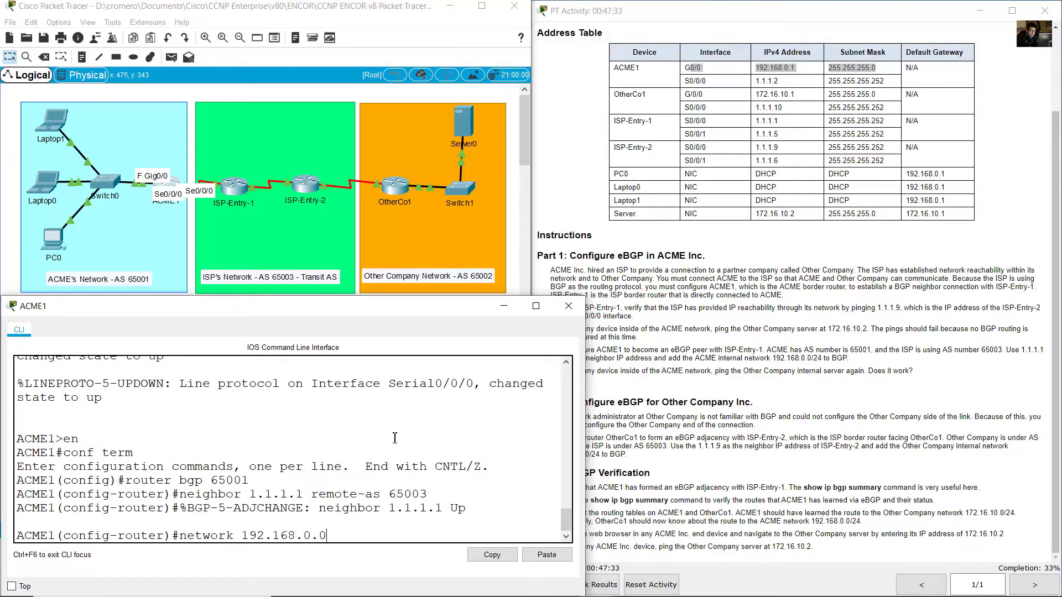
{"action": "type", "text": " mask 255.255.255.0"}
{"action": "key", "text": "Return"}
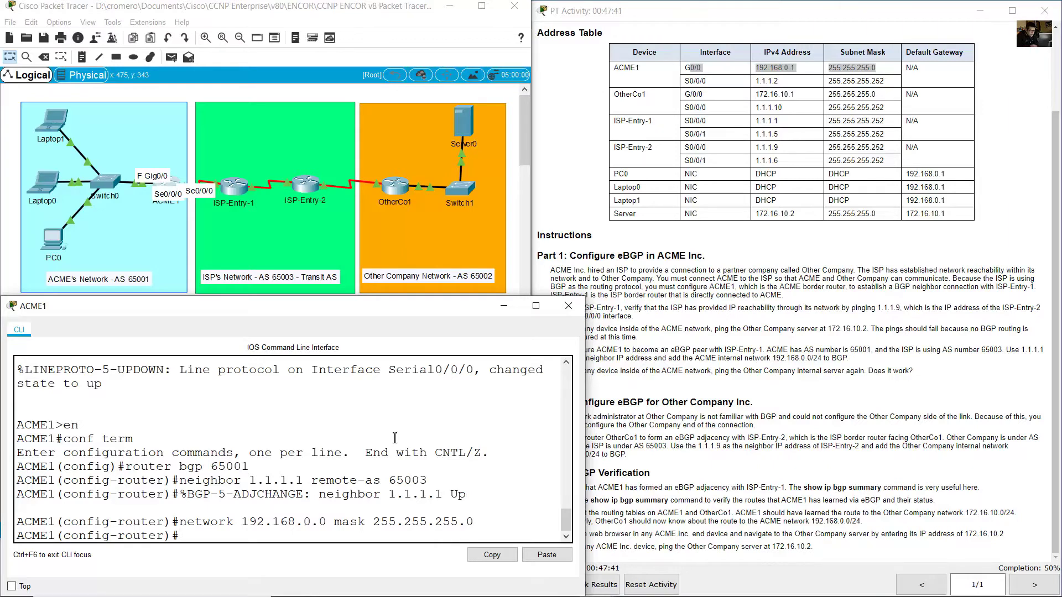
{"action": "type", "text": "exit"}
{"action": "key", "text": "Return"}
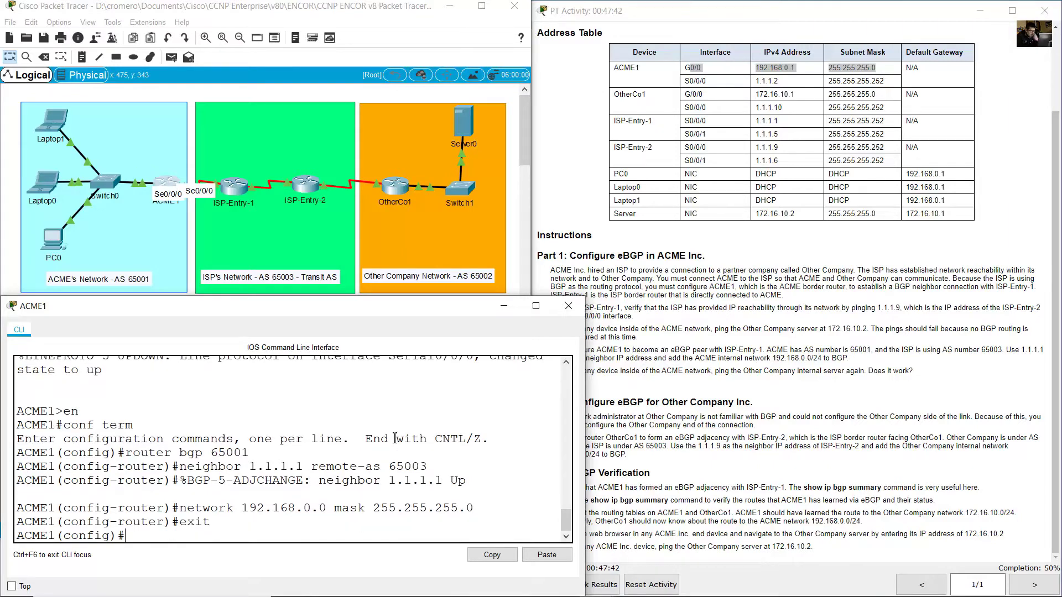
Ping the Other Company server at 172.16.10.2 again from PC0's command prompt, as the end of Part 1 asks.
{"action": "left_click", "coordinate": [504, 306]}
{"action": "left_click_drag", "start_coordinate": [564, 371], "coordinate": [921, 378]}
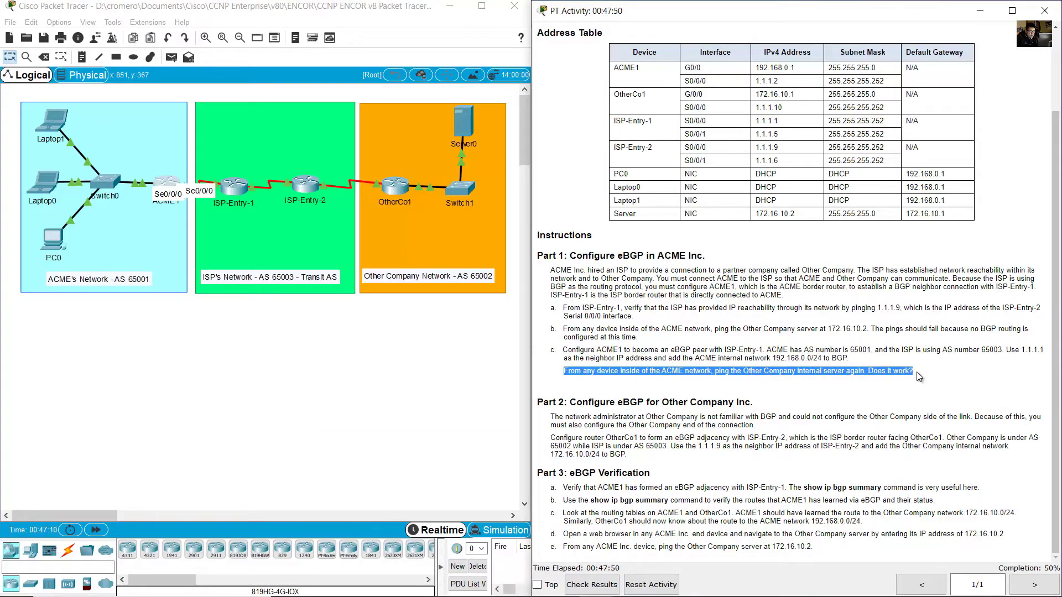
{"action": "left_click", "coordinate": [55, 239]}
{"action": "key", "text": "Up"}
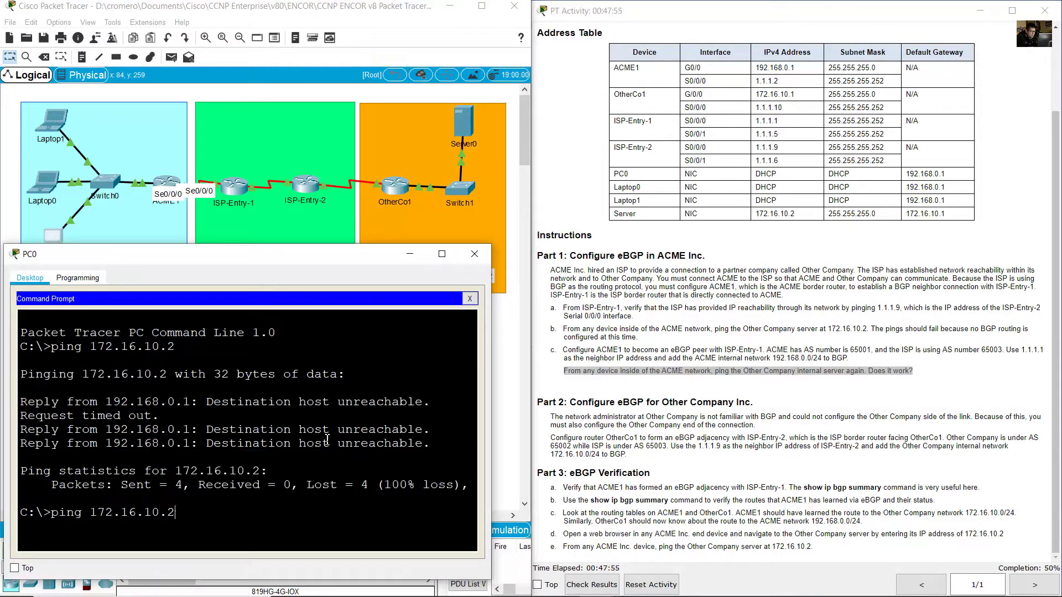
{"action": "key", "text": "Return"}
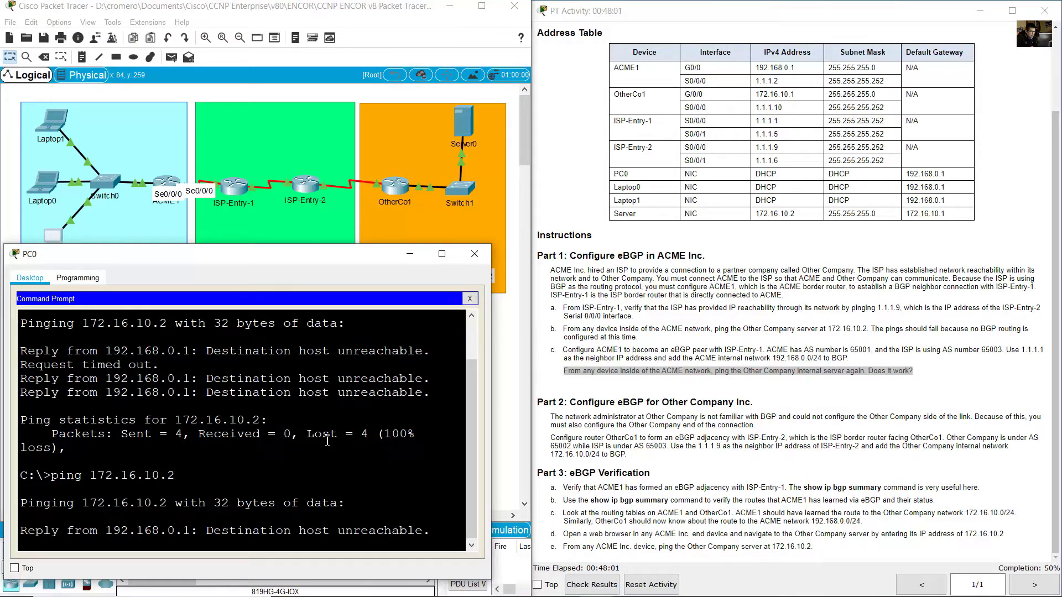
{"action": "left_click", "coordinate": [410, 254]}
Read the Part 2 instructions on forming an eBGP adjacency between OtherCo1 and ISP-Entry-2.
{"action": "left_click_drag", "start_coordinate": [570, 403], "coordinate": [783, 415]}
{"action": "left_click", "coordinate": [763, 418]}
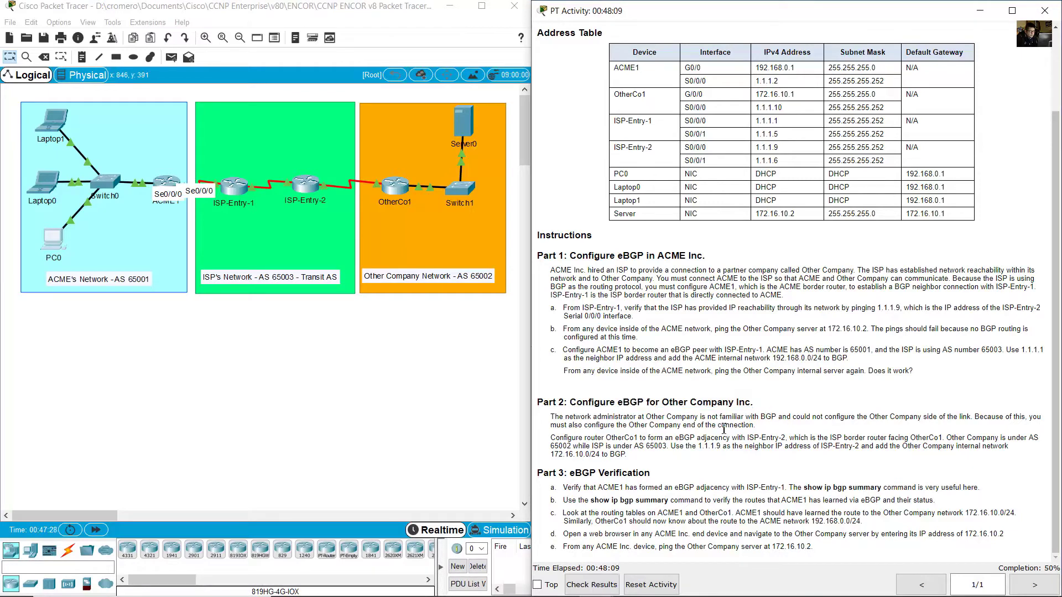
{"action": "triple_click", "coordinate": [563, 427]}
{"action": "left_click", "coordinate": [553, 442]}
{"action": "left_click_drag", "start_coordinate": [553, 442], "coordinate": [788, 438]}
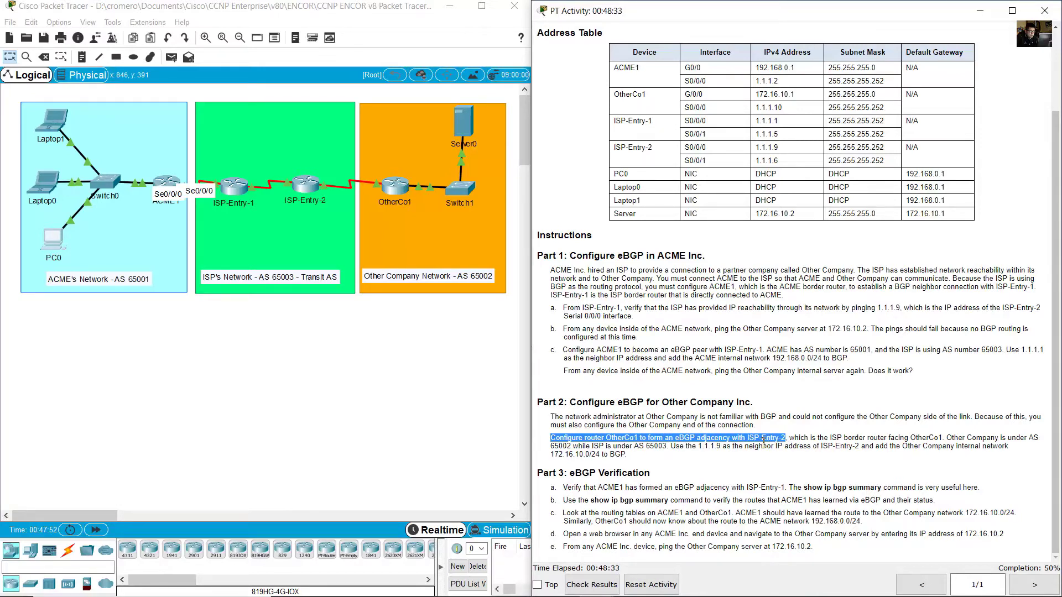
Open the OtherCo1 router's command line and move its window clear of the Other Company network in the topology.
{"action": "left_click", "coordinate": [437, 365]}
{"action": "double_click", "coordinate": [379, 192]}
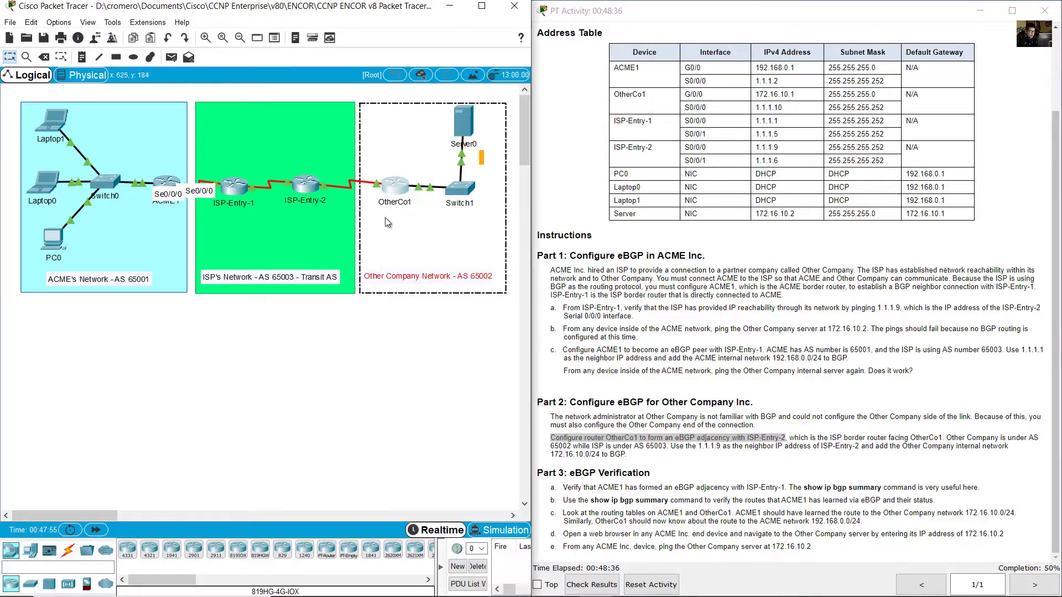
{"action": "left_click", "coordinate": [349, 331]}
{"action": "left_click", "coordinate": [400, 192]}
{"action": "left_click_drag", "start_coordinate": [501, 127], "coordinate": [158, 271]}
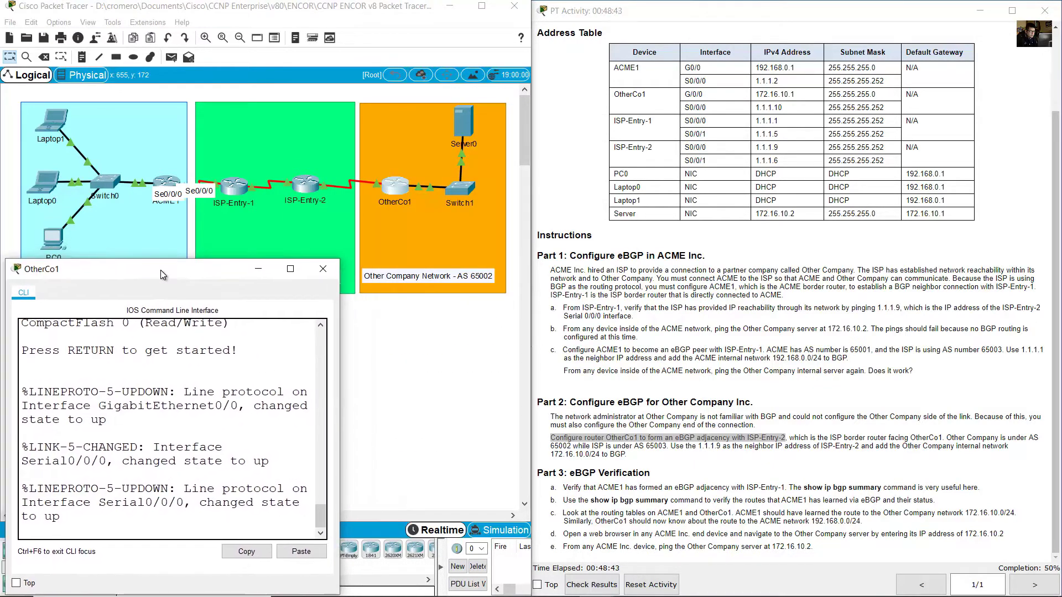
Widen the OtherCo1 command-line window so that its long output lines fit.
{"action": "left_click", "coordinate": [338, 259]}
{"action": "left_click", "coordinate": [400, 188]}
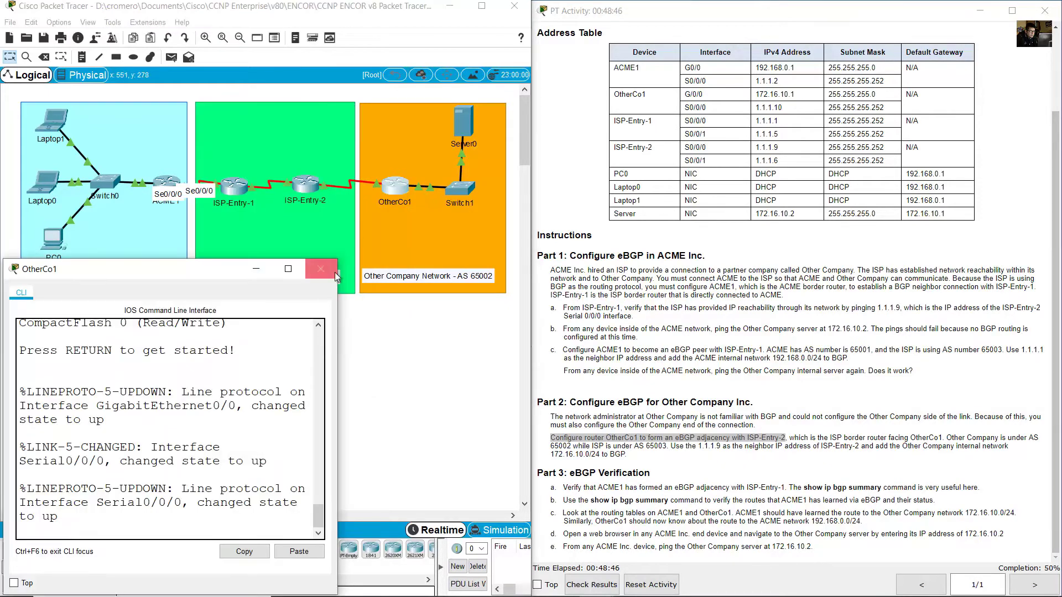
{"action": "left_click_drag", "start_coordinate": [347, 332], "coordinate": [572, 340]}
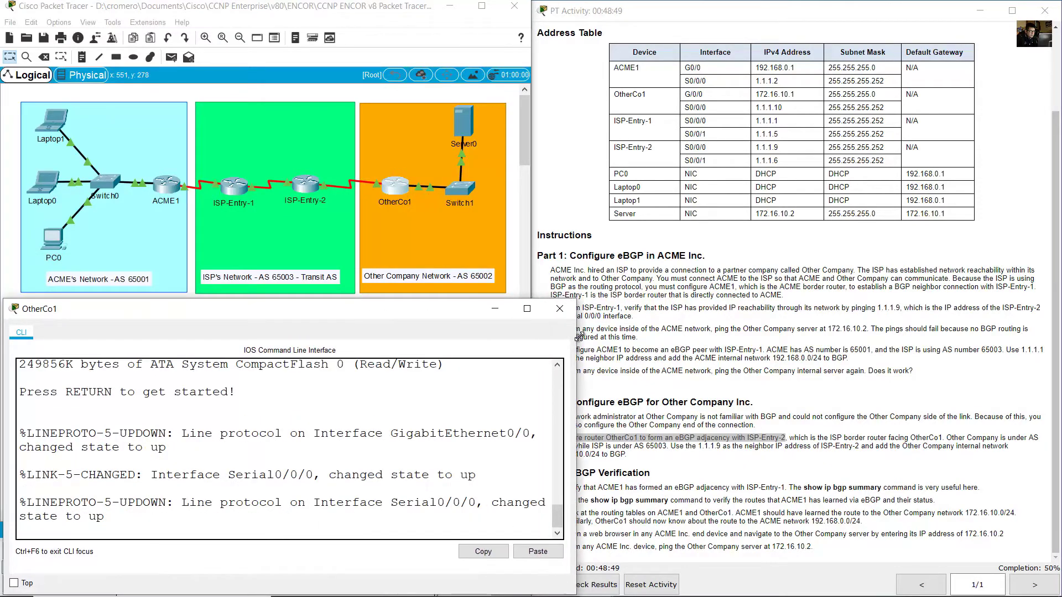
Read the Part 2 instructions for the AS numbers, the neighbor IP address and the internal network to add to BGP.
{"action": "left_click", "coordinate": [879, 412]}
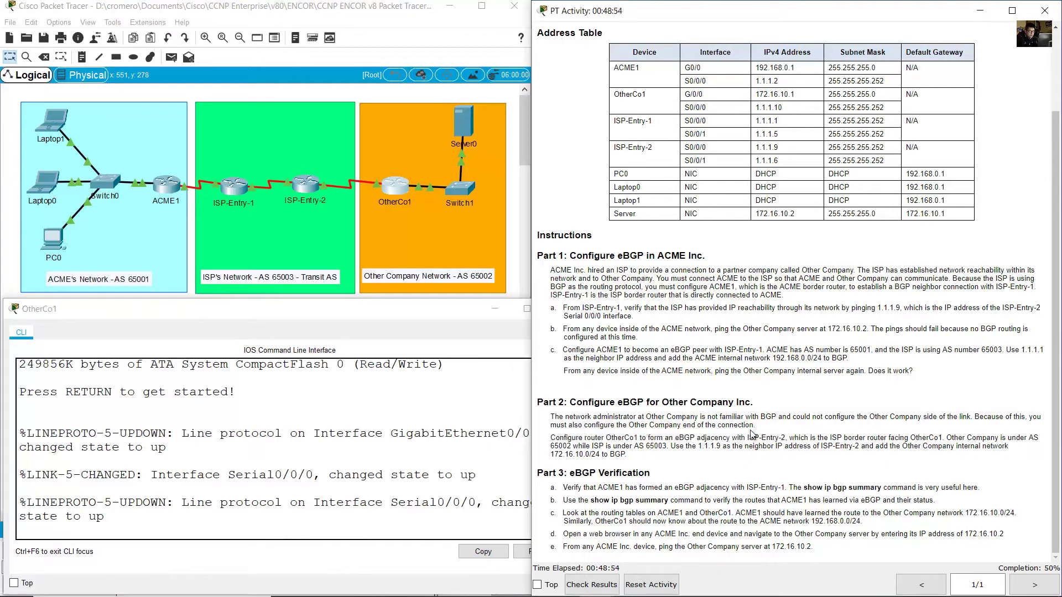
{"action": "left_click_drag", "start_coordinate": [750, 437], "coordinate": [1034, 438]}
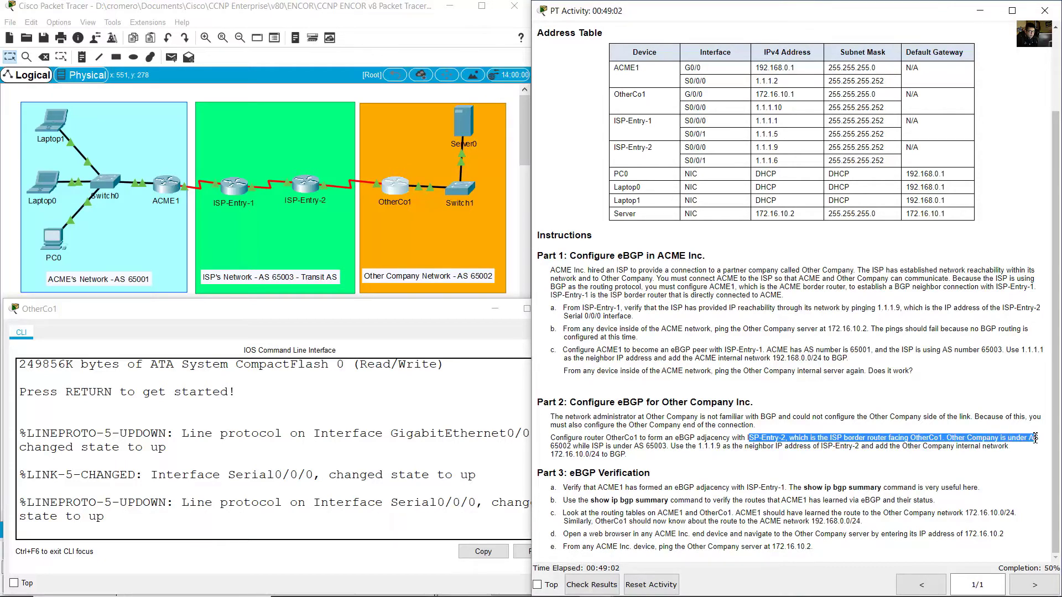
{"action": "left_click_drag", "start_coordinate": [937, 442], "coordinate": [653, 444]}
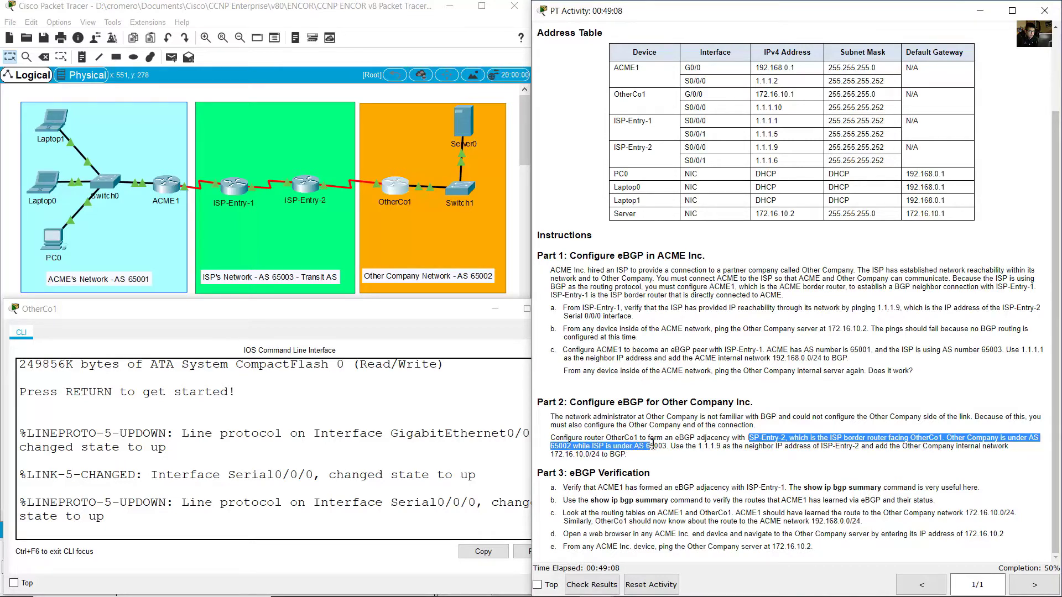
{"action": "left_click_drag", "start_coordinate": [661, 446], "coordinate": [701, 448]}
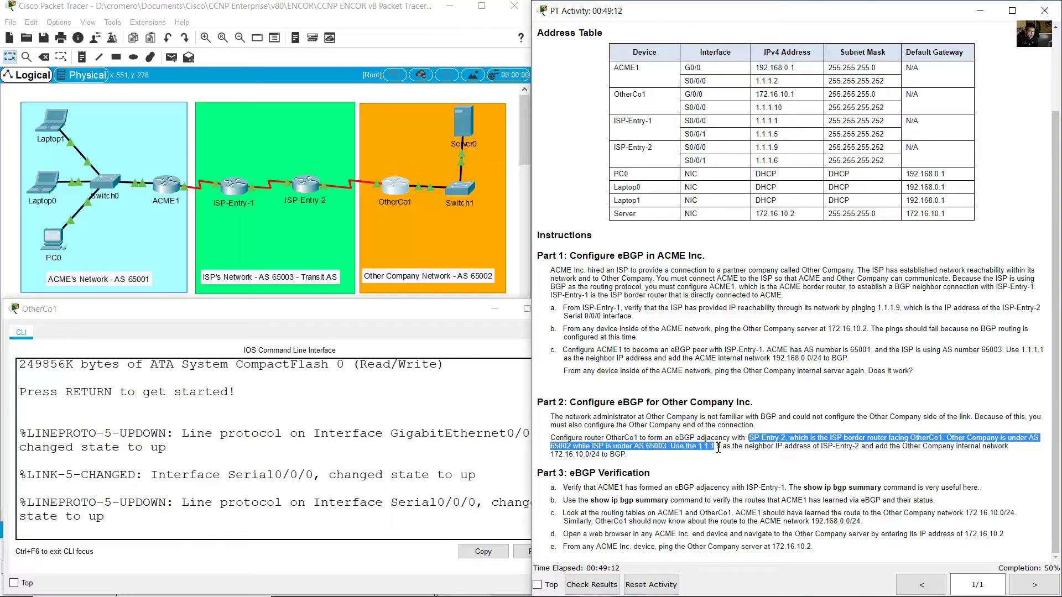
{"action": "left_click_drag", "start_coordinate": [718, 448], "coordinate": [659, 458]}
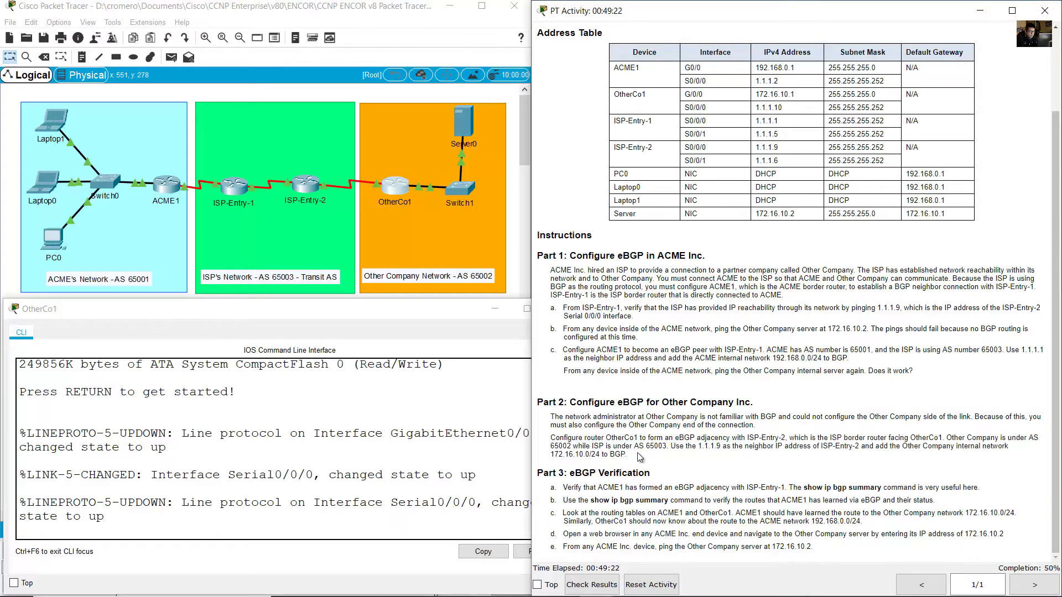
Enter privileged mode and global configuration mode on OtherCo1.
{"action": "left_click", "coordinate": [219, 522]}
{"action": "key", "text": "Return"}
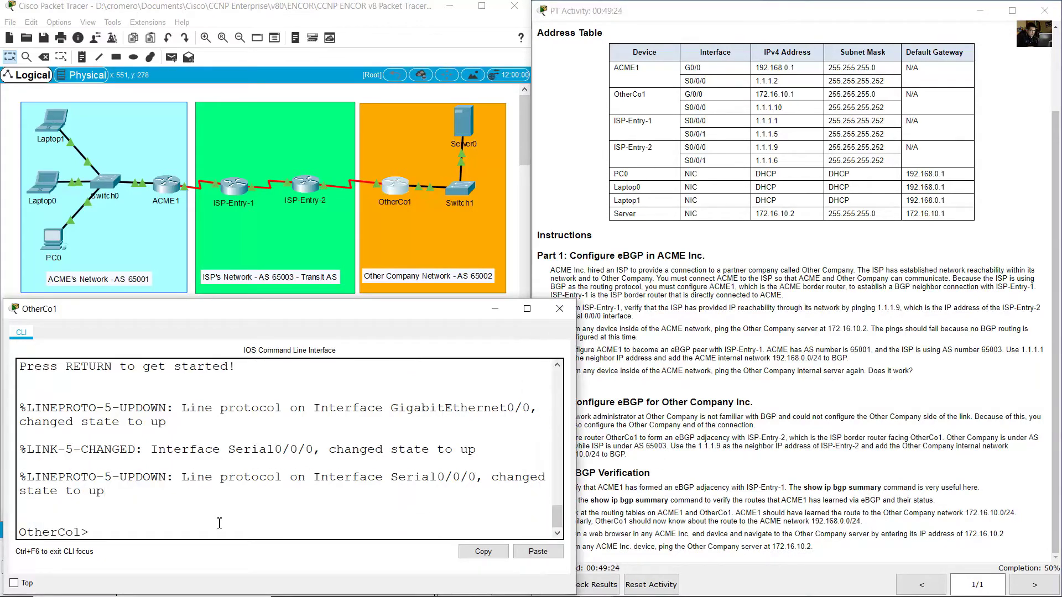
{"action": "type", "text": "en"}
{"action": "key", "text": "Return"}
{"action": "type", "text": "conf term"}
{"action": "key", "text": "Return"}
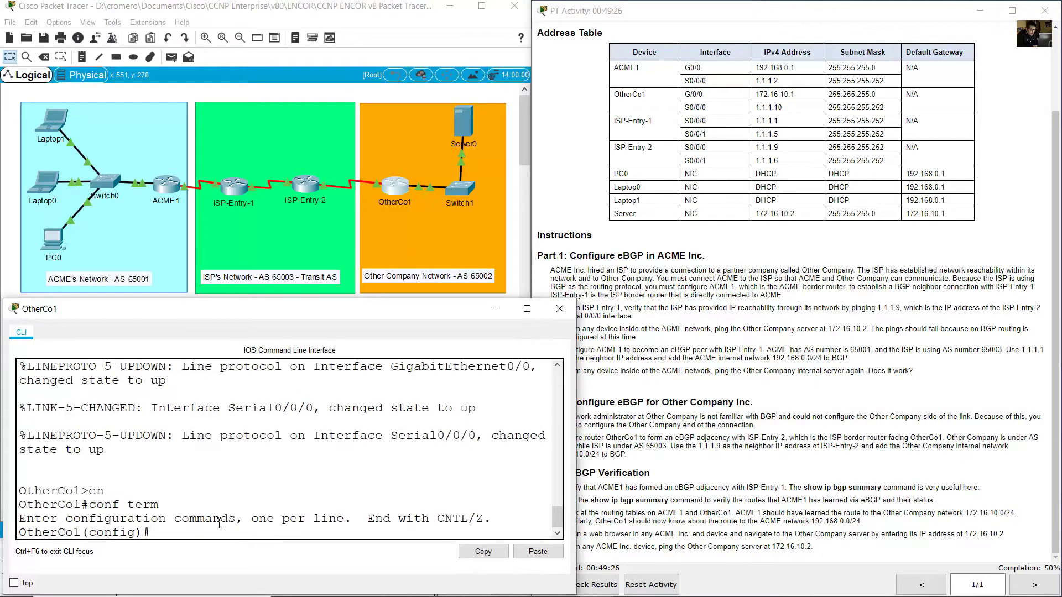
Start the BGP routing process on OtherCo1 with AS number 65002, checking it against the Other Company Network label in the topology.
{"action": "type", "text": "router bgp"}
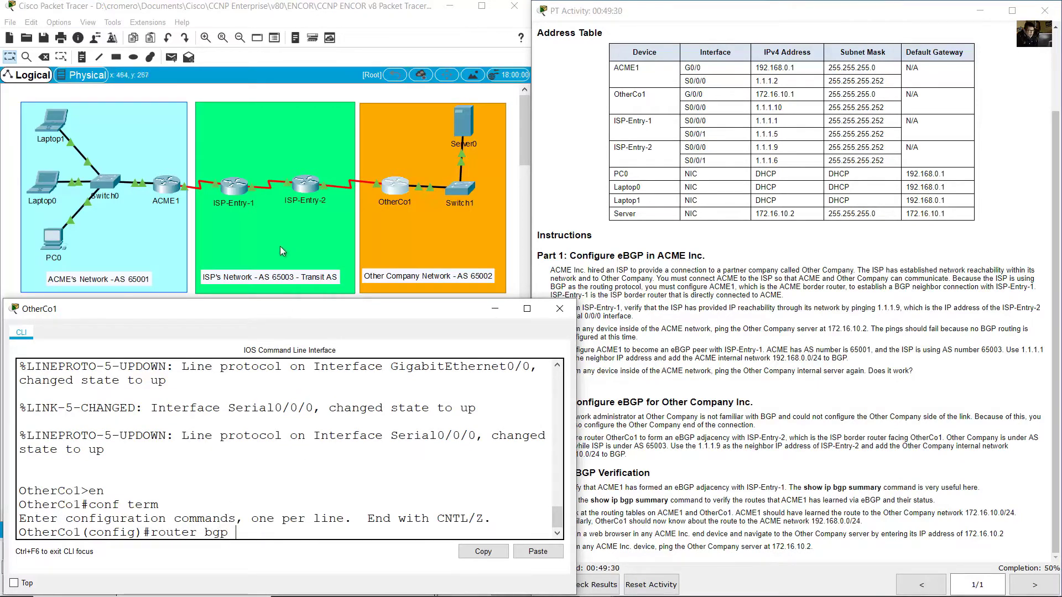
{"action": "left_click", "coordinate": [433, 98]}
{"action": "left_click_drag", "start_coordinate": [502, 374], "coordinate": [387, 199]}
{"action": "left_click", "coordinate": [423, 323]}
{"action": "double_click", "coordinate": [470, 275]}
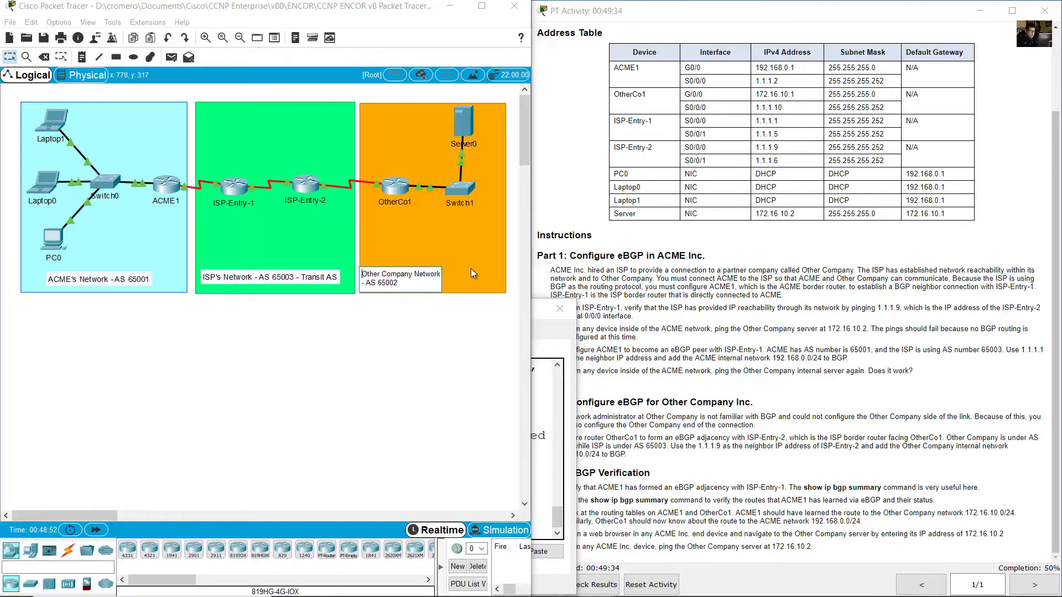
{"action": "left_click_drag", "start_coordinate": [401, 285], "coordinate": [383, 284]}
{"action": "left_click", "coordinate": [396, 198]}
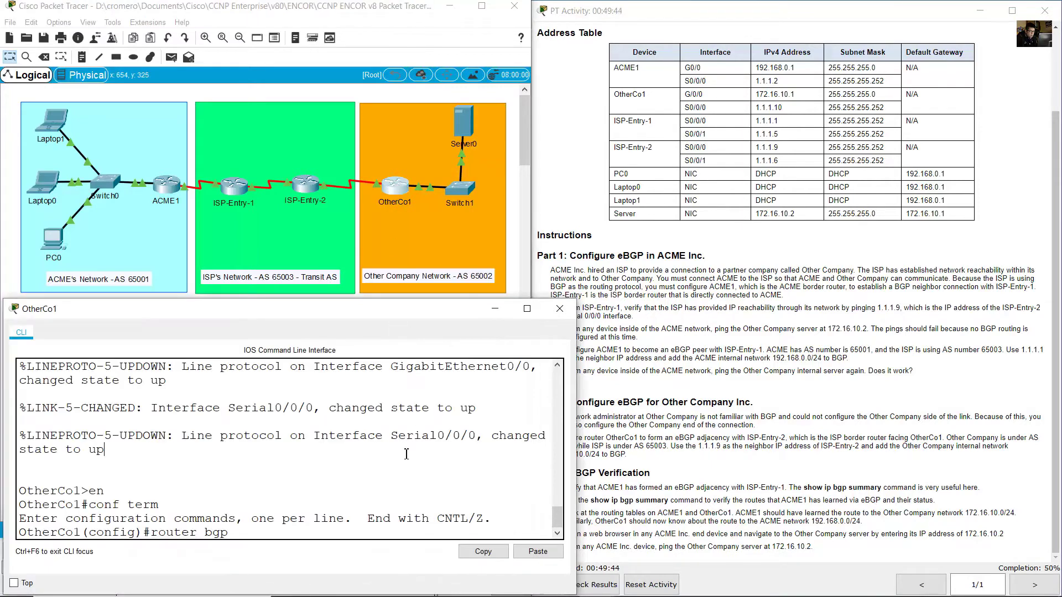
{"action": "type", "text": "65002"}
{"action": "key", "text": "Return"}
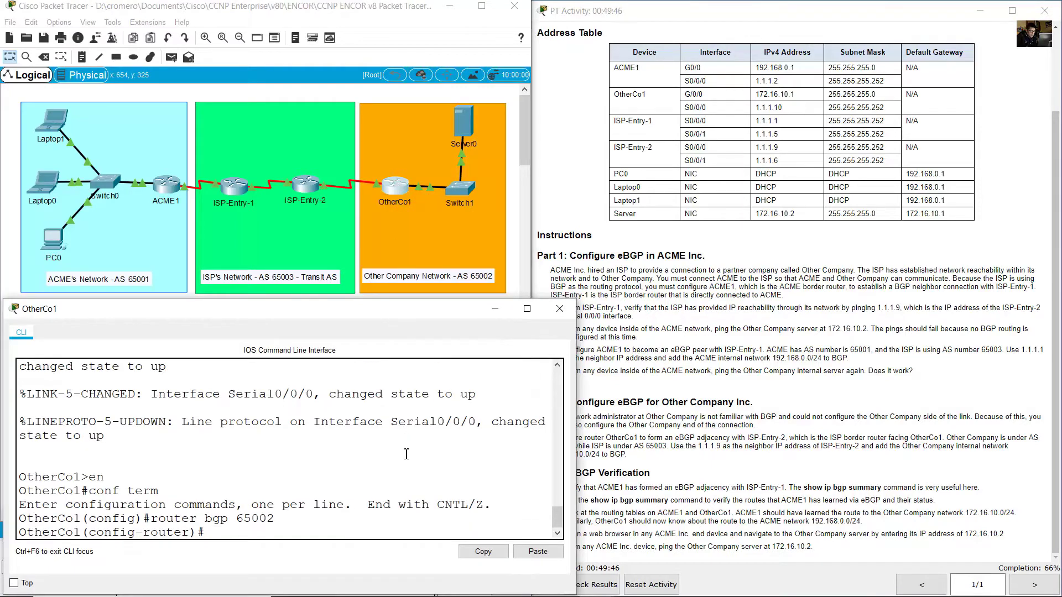
Check the Part 2 text for the ISP's AS number and the neighbor address of ISP-Entry-2.
{"action": "left_click", "coordinate": [881, 350]}
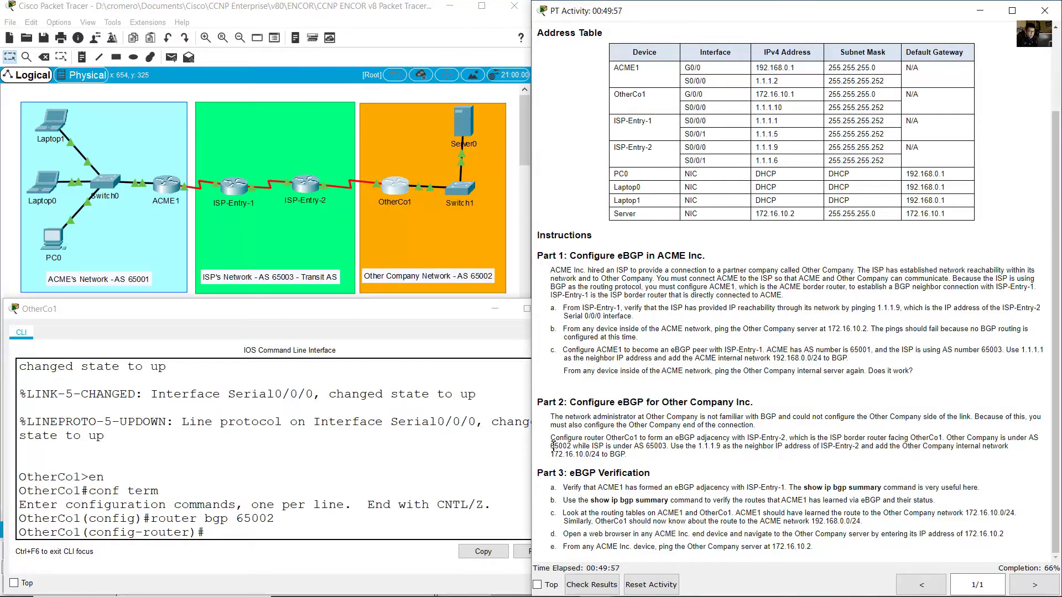
{"action": "left_click_drag", "start_coordinate": [553, 446], "coordinate": [579, 449]}
{"action": "left_click", "coordinate": [610, 449]}
{"action": "left_click_drag", "start_coordinate": [606, 447], "coordinate": [647, 448]}
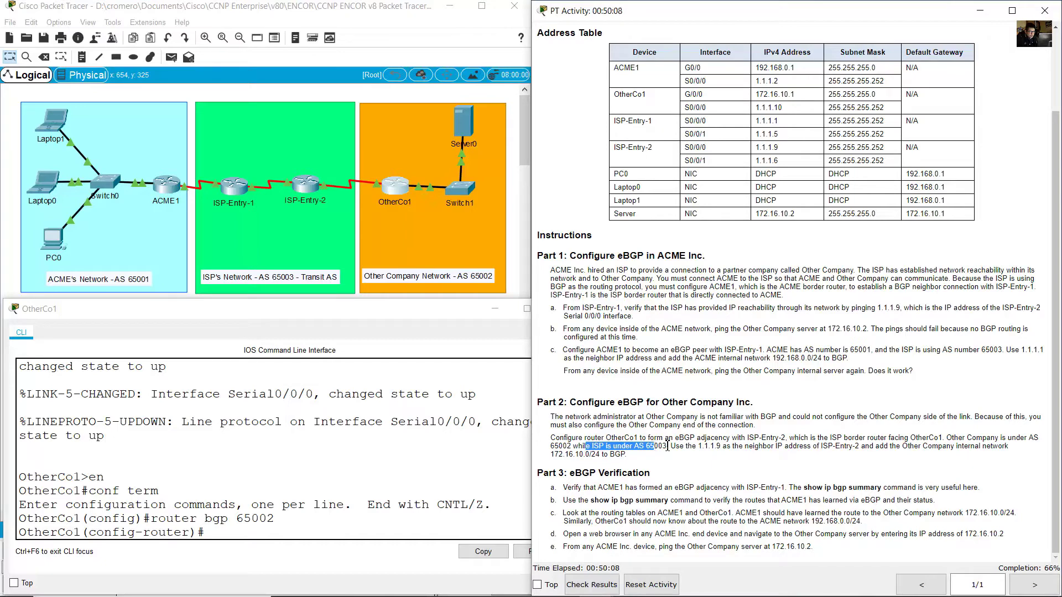
{"action": "left_click_drag", "start_coordinate": [667, 447], "coordinate": [820, 450]}
{"action": "left_click", "coordinate": [688, 442]}
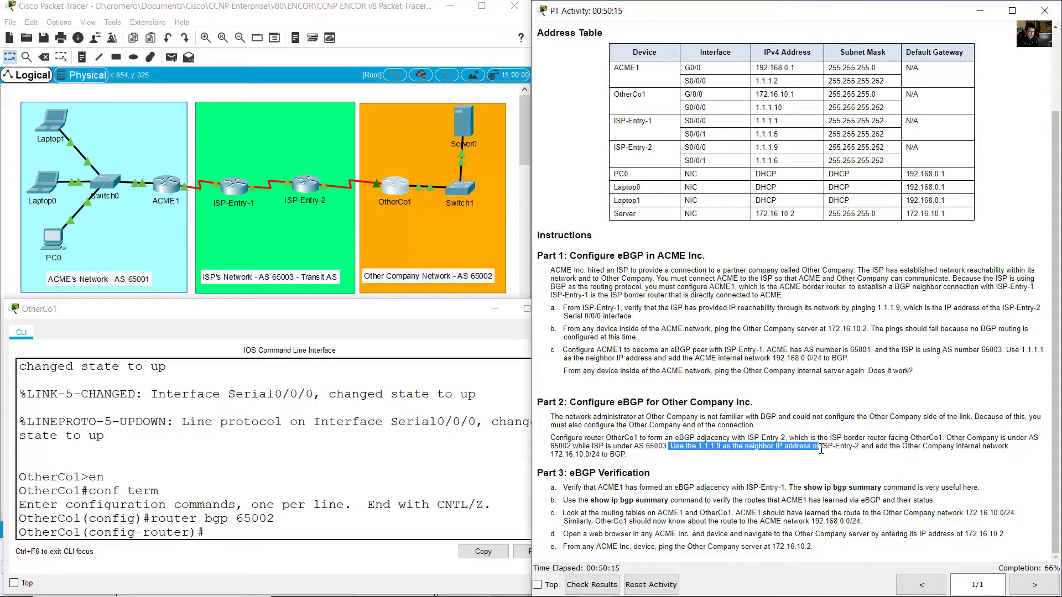
Begin OtherCo1's BGP neighbor statement with 1.1.1.9, and check that address against ISP-Entry-2's S0/0/0 in the Address Table and topology.
{"action": "left_click", "coordinate": [357, 519]}
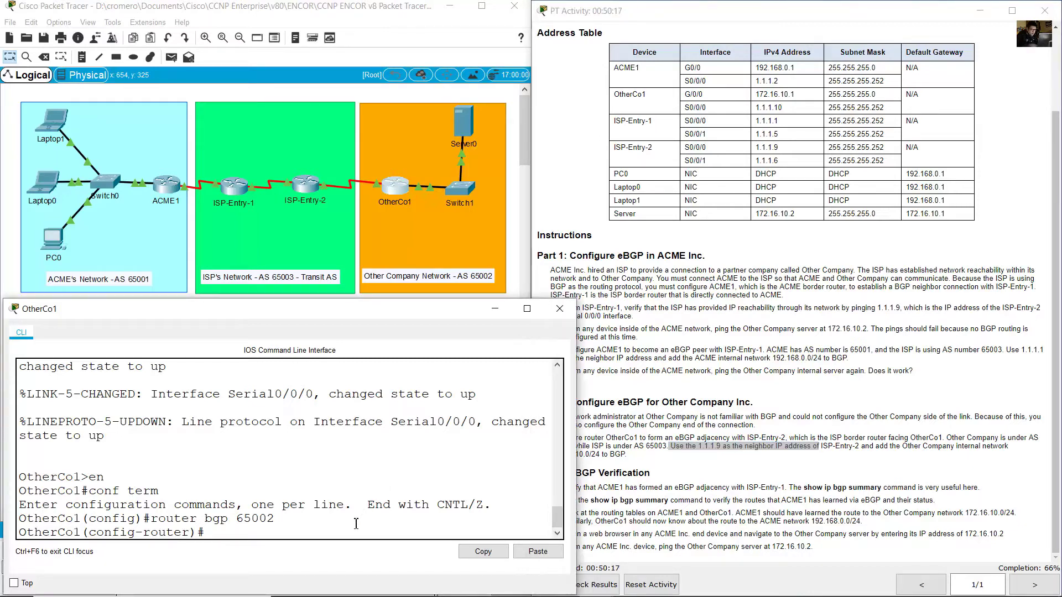
{"action": "type", "text": "neighbor "}
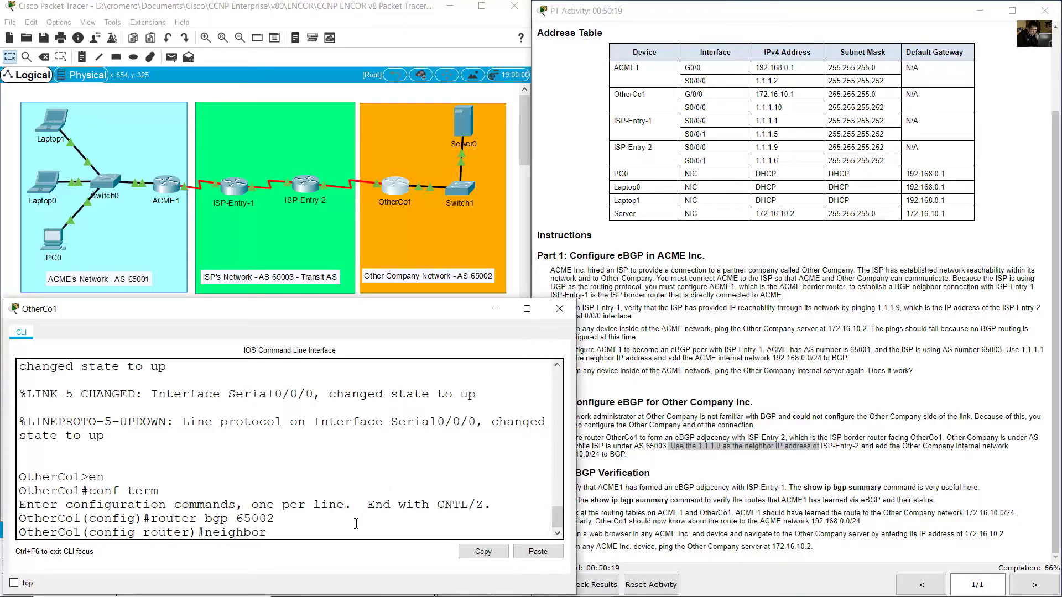
{"action": "type", "text": "1.1.1.9"}
{"action": "left_click", "coordinate": [771, 121]}
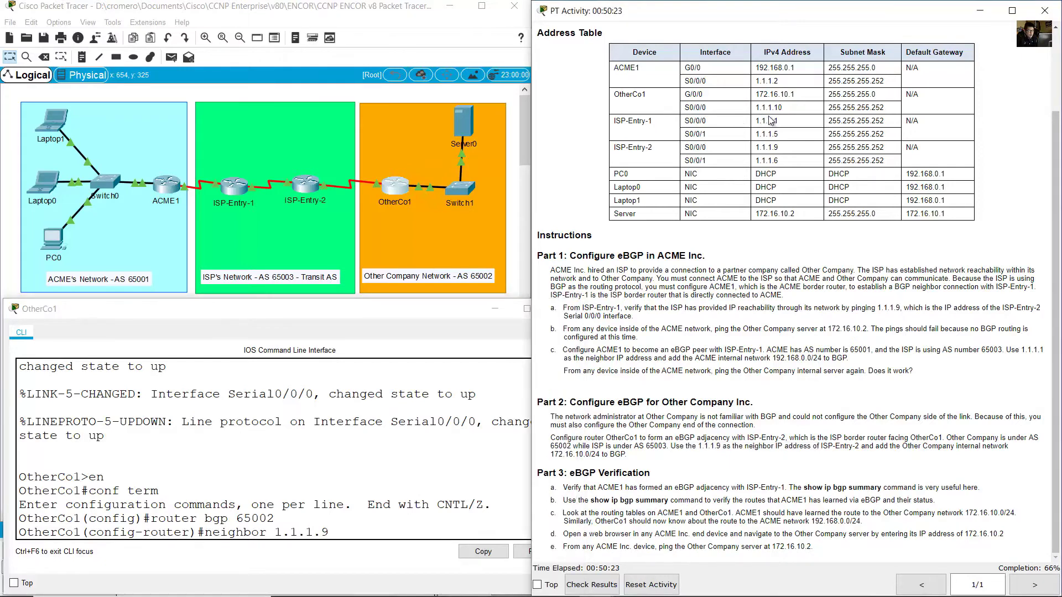
{"action": "left_click_drag", "start_coordinate": [790, 149], "coordinate": [686, 147]}
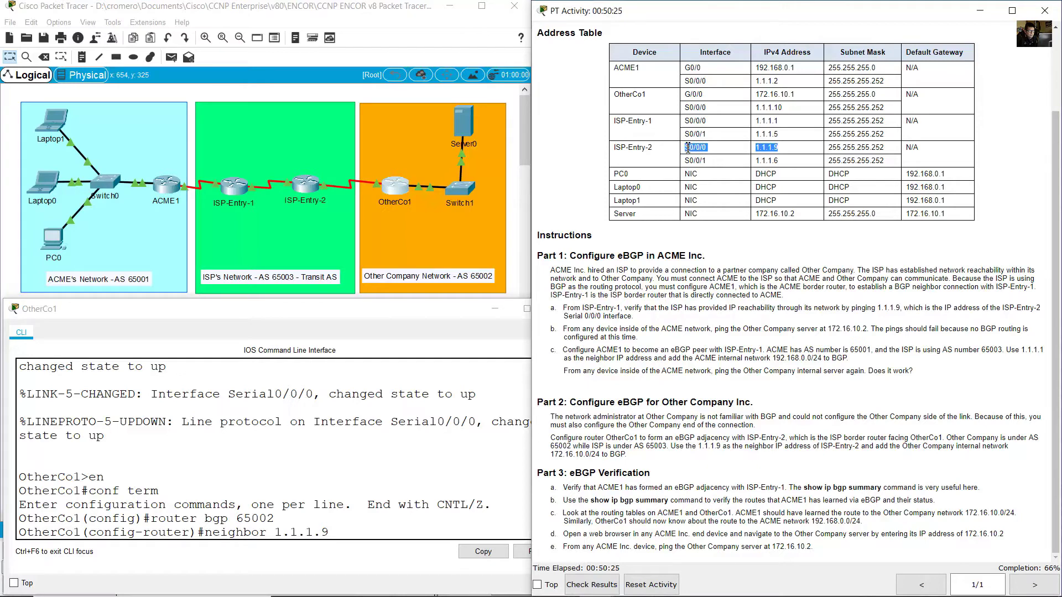
{"action": "left_click", "coordinate": [780, 146]}
{"action": "left_click_drag", "start_coordinate": [769, 150], "coordinate": [612, 149]}
{"action": "left_click", "coordinate": [377, 93]}
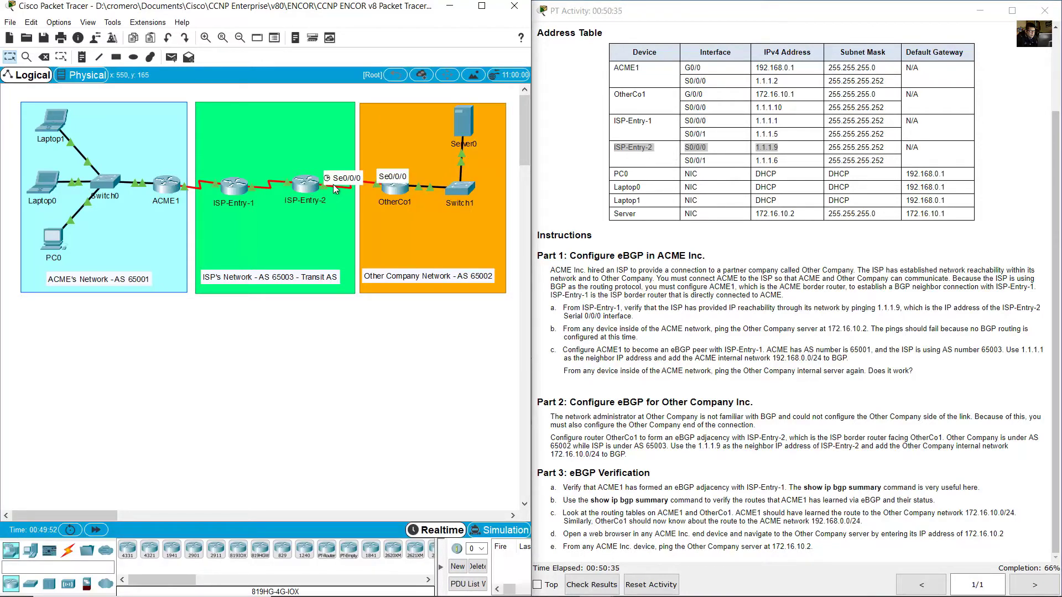
{"action": "left_click", "coordinate": [394, 188]}
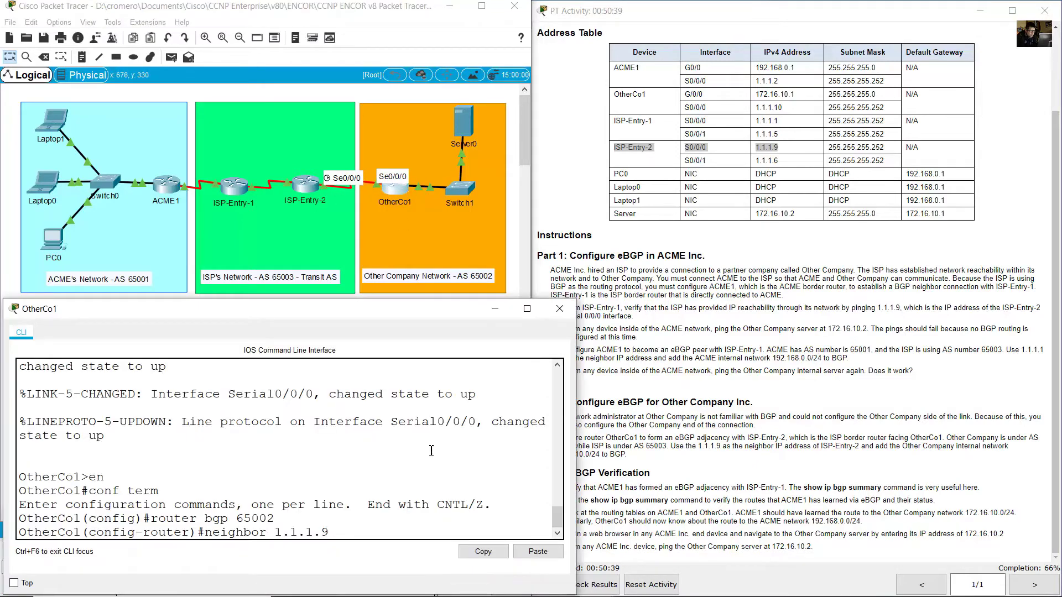
Complete the neighbor statement with remote-as 65003, matching the ISP network label, and check the resulting adjacency message.
{"action": "type", "text": "remote-as"}
{"action": "left_click", "coordinate": [338, 91]}
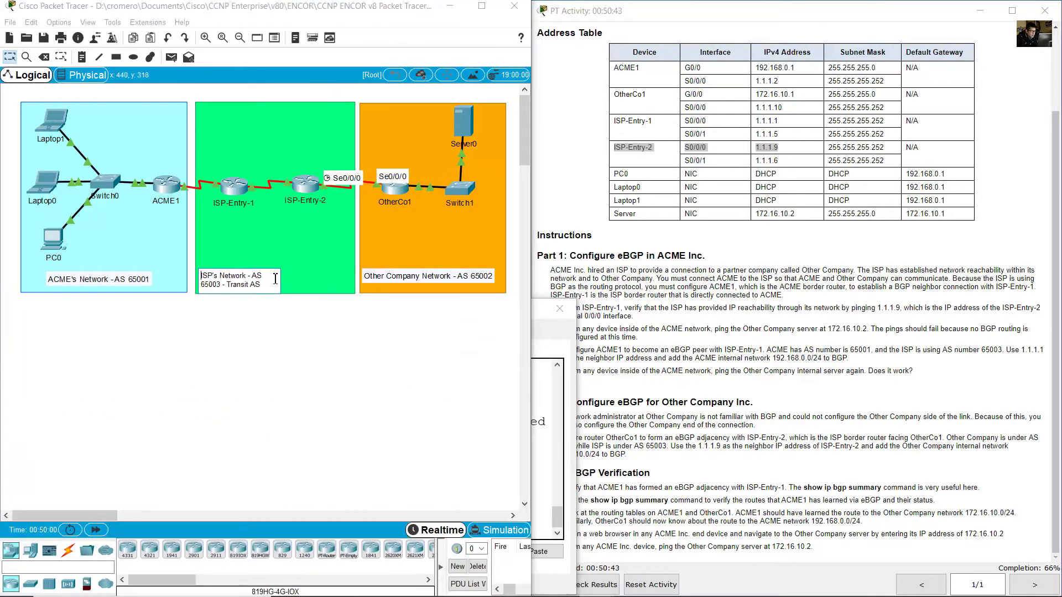
{"action": "double_click", "coordinate": [271, 276]}
{"action": "left_click_drag", "start_coordinate": [227, 284], "coordinate": [200, 287]}
{"action": "left_click", "coordinate": [547, 453]}
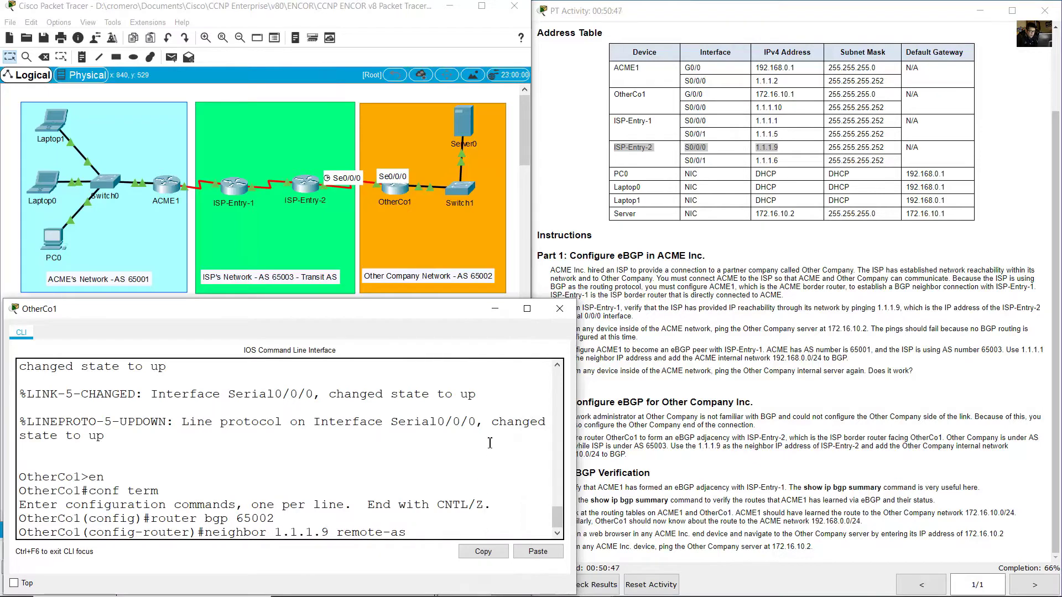
{"action": "type", "text": "65003"}
{"action": "key", "text": "Return"}
{"action": "key", "text": "Return"}
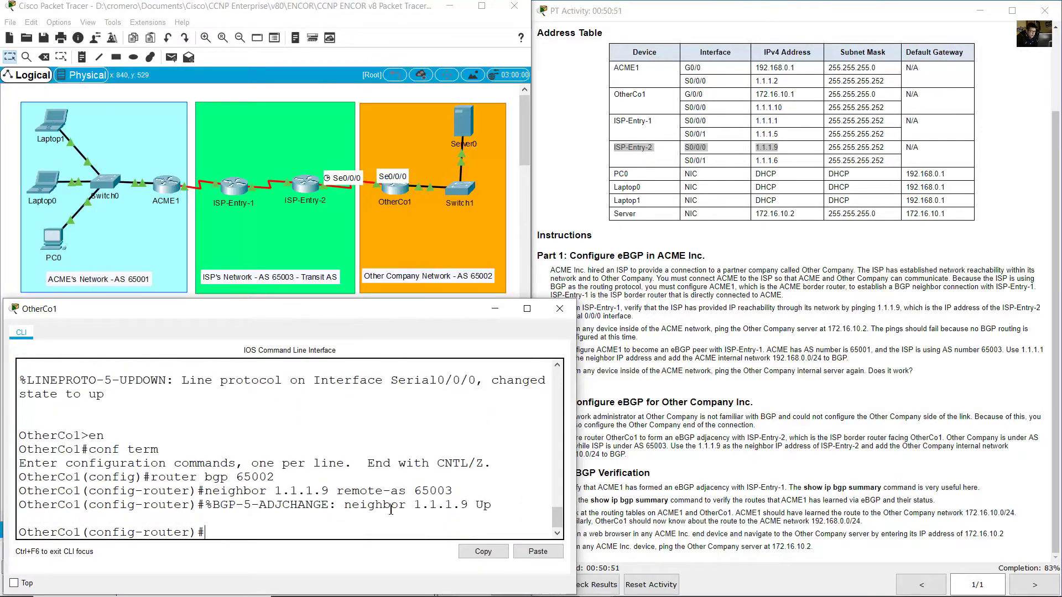
{"action": "left_click_drag", "start_coordinate": [227, 510], "coordinate": [444, 506]}
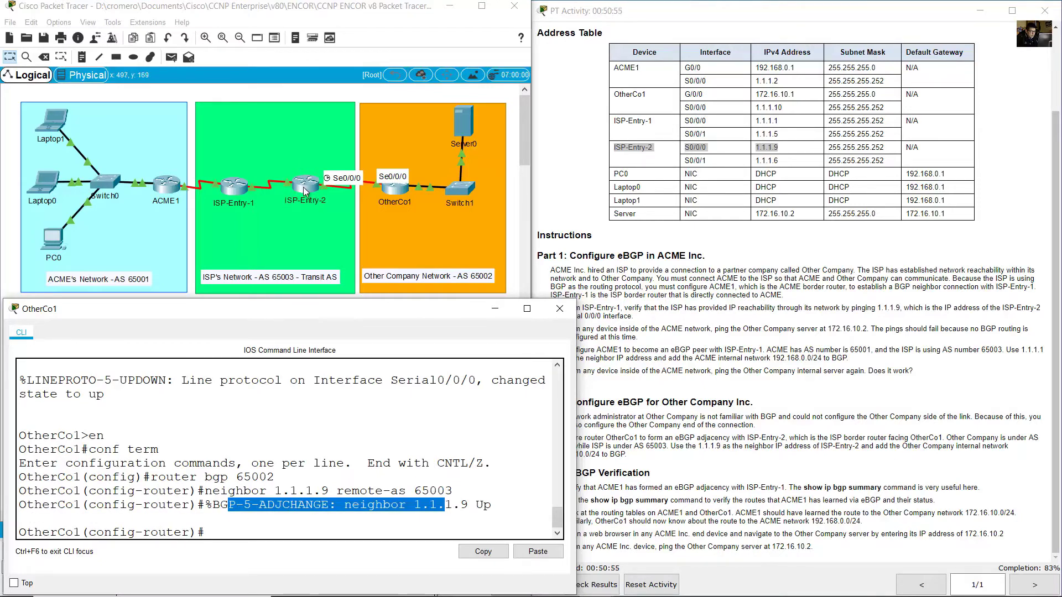
Advertise Other Company's internal network 172.16.10.0 with mask 255.255.255.0 in BGP on OtherCo1, and leave router configuration mode.
{"action": "left_click", "coordinate": [736, 456]}
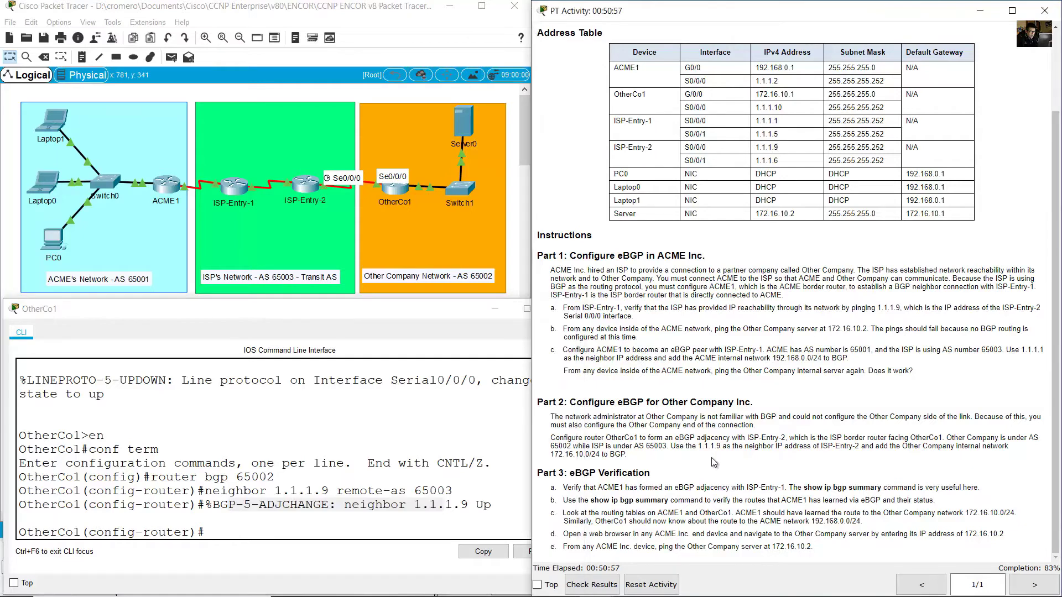
{"action": "left_click_drag", "start_coordinate": [963, 446], "coordinate": [628, 456]}
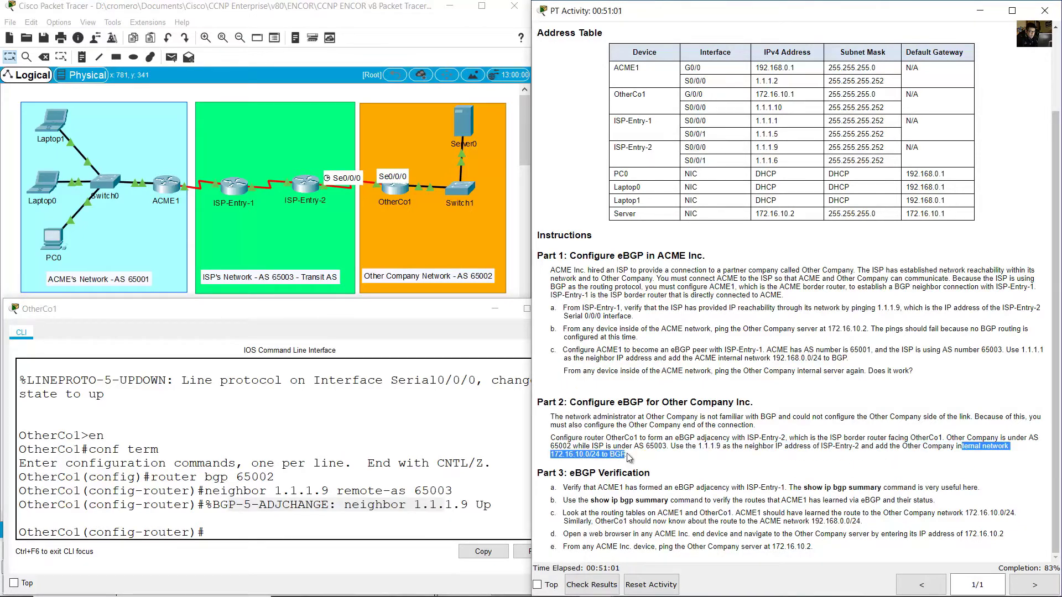
{"action": "left_click", "coordinate": [406, 98]}
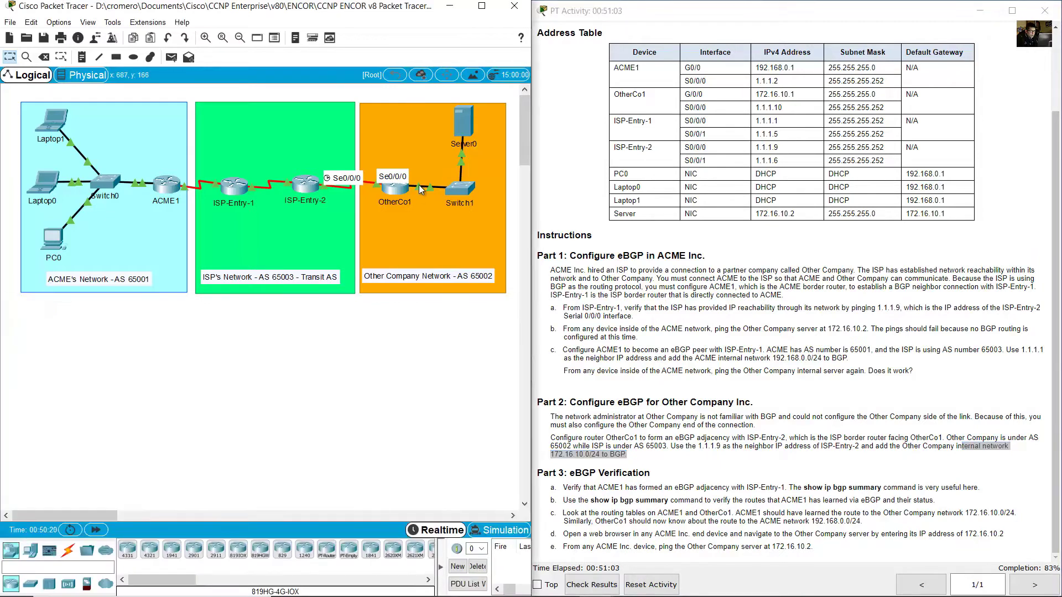
{"action": "left_click", "coordinate": [387, 188]}
{"action": "left_click", "coordinate": [449, 490]}
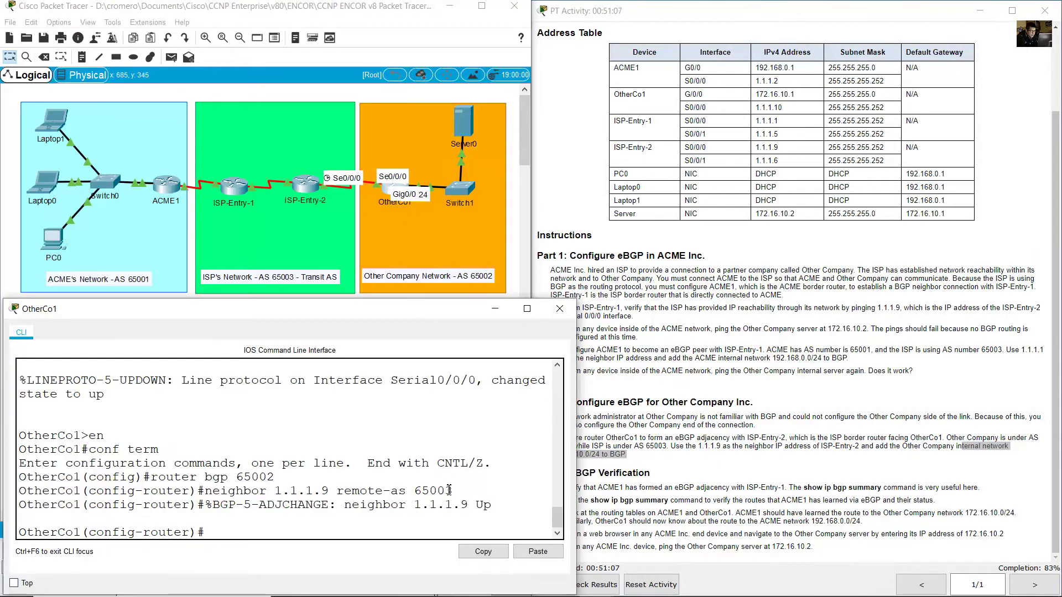
{"action": "type", "text": "network 172.16"}
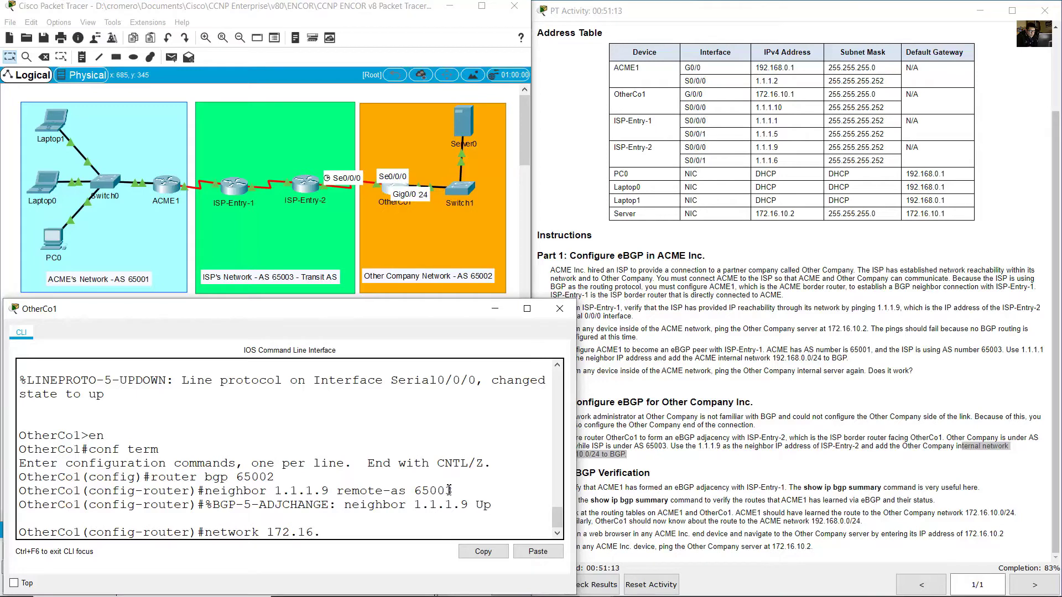
{"action": "type", "text": ".10"}
{"action": "key", "text": "BackSpace"}
{"action": "type", "text": "10.0 mask 255.255.255.0"}
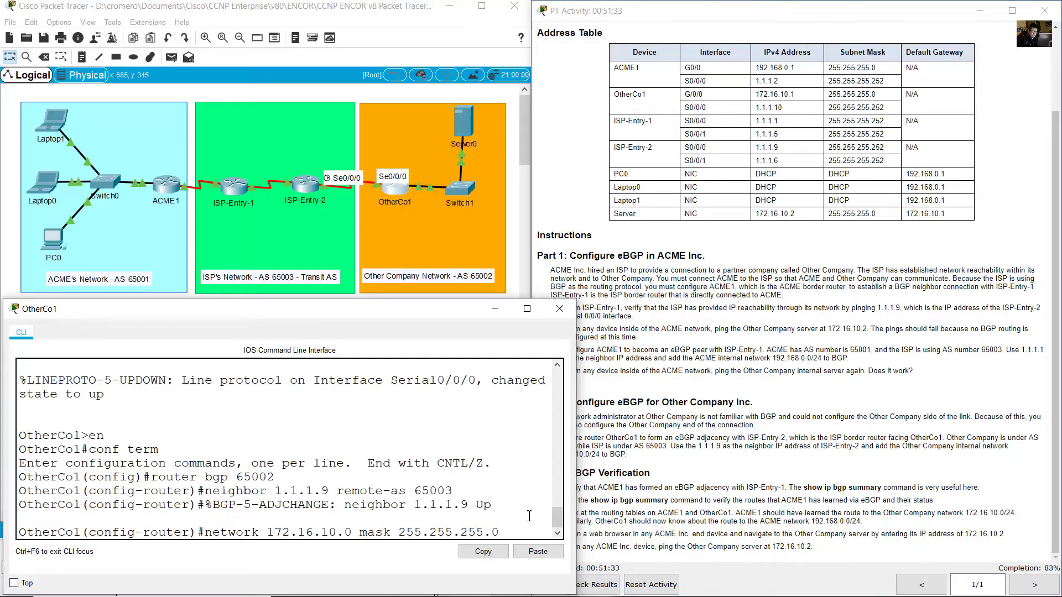
{"action": "key", "text": "Return"}
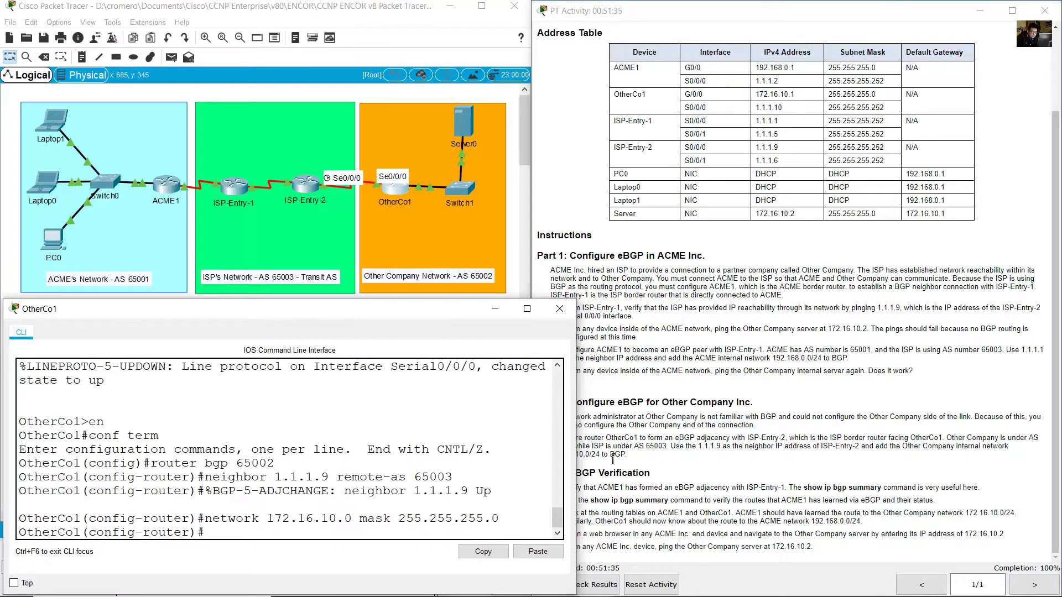
{"action": "type", "text": "exit"}
{"action": "key", "text": "Return"}
Check Part 3's instruction on ACME1's eBGP adjacency, and leave global configuration mode on ACME1.
{"action": "left_click", "coordinate": [693, 430]}
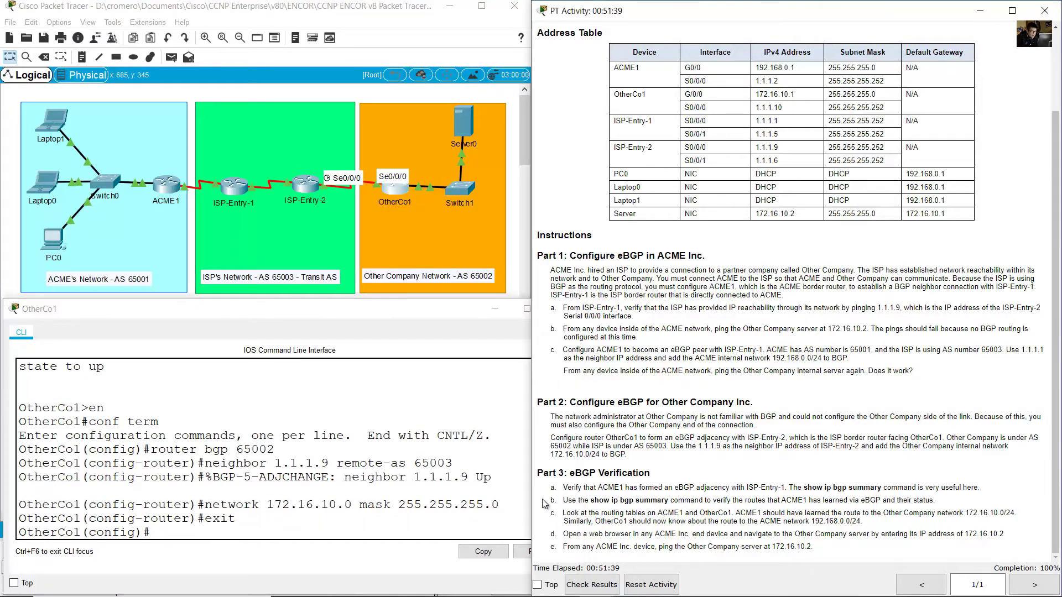
{"action": "left_click_drag", "start_coordinate": [579, 487], "coordinate": [786, 488]}
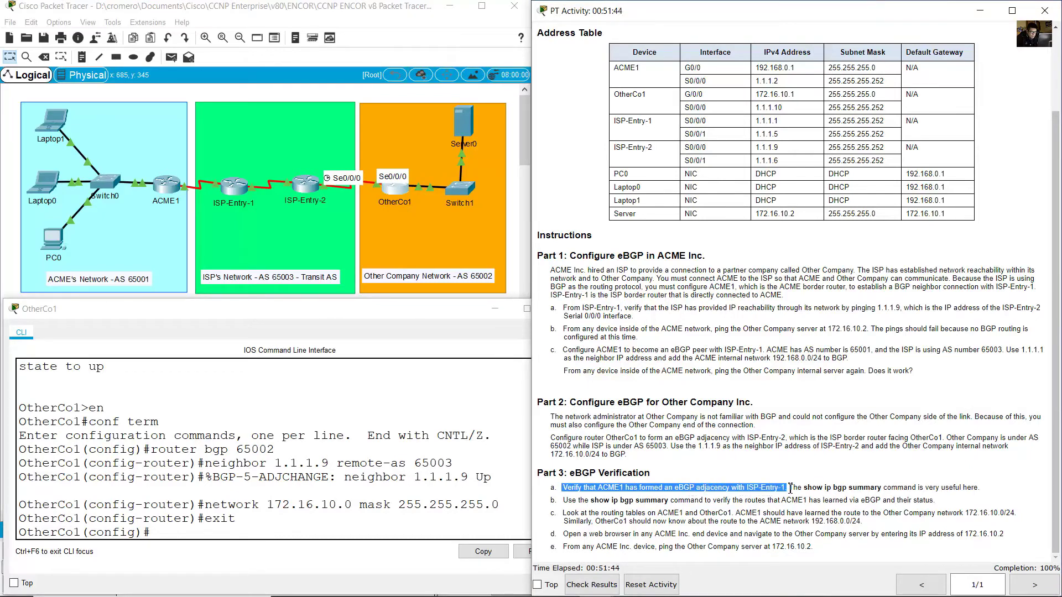
{"action": "left_click", "coordinate": [166, 185]}
{"action": "type", "text": "exit"}
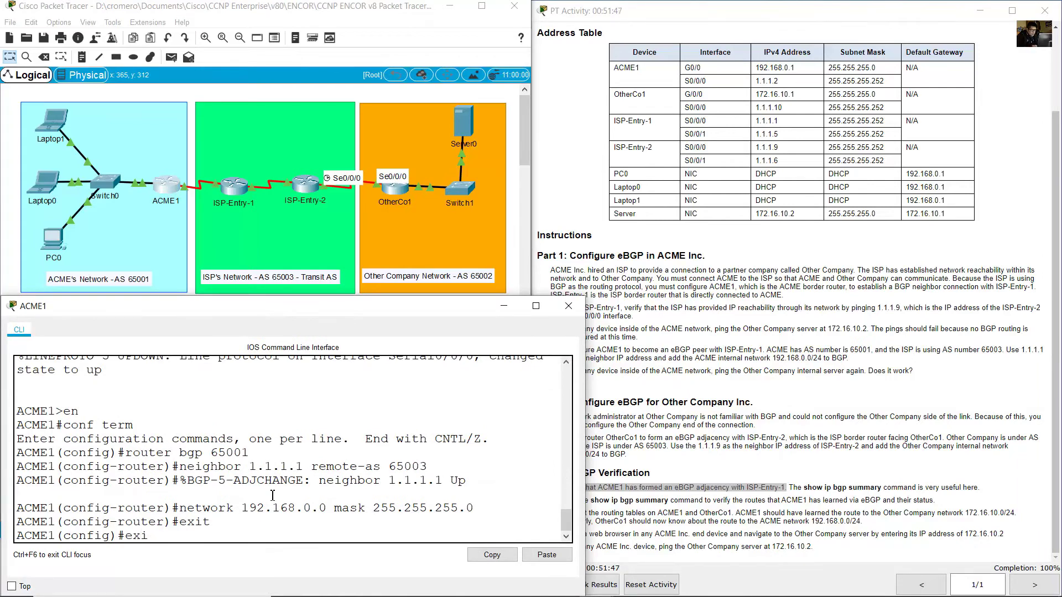
{"action": "key", "text": "Return"}
Display the BGP summary on ACME1 with the command show ip bgp summary.
{"action": "type", "text": "show"}
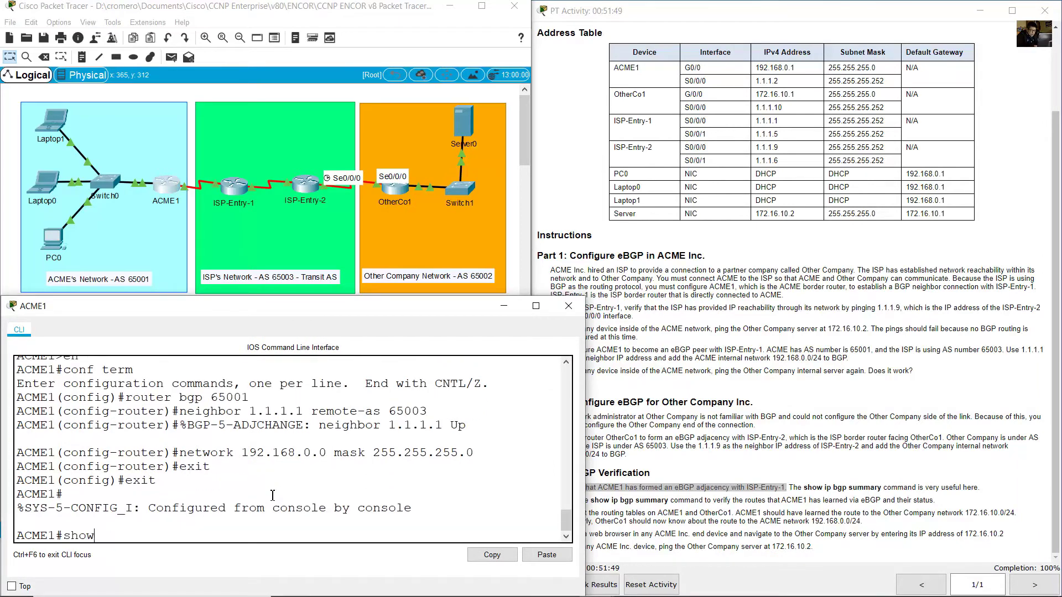
{"action": "type", "text": " ip gbp summary"}
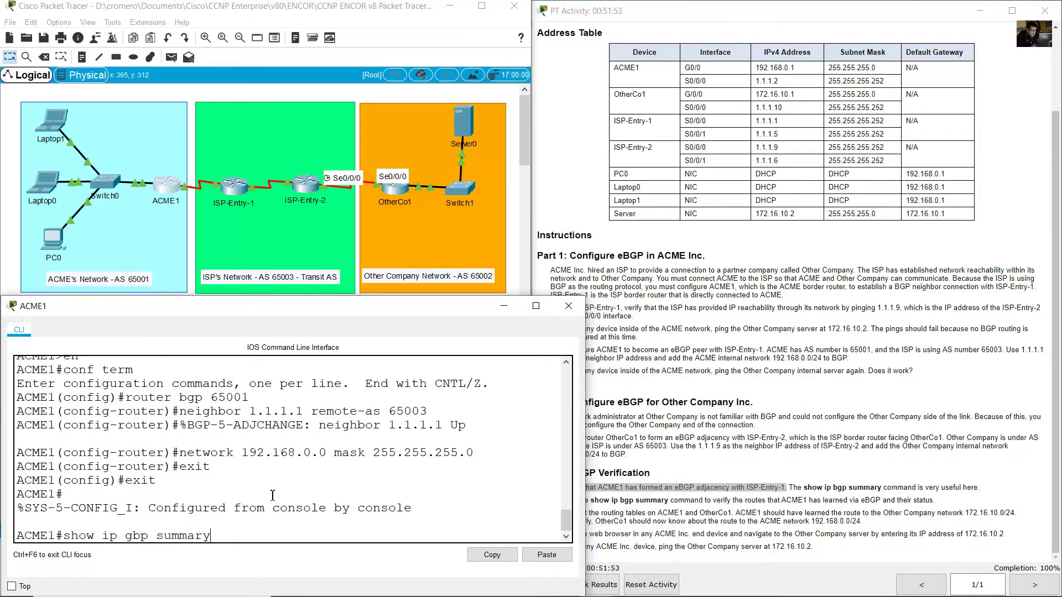
{"action": "key", "text": "Return"}
{"action": "key", "text": "Up"}
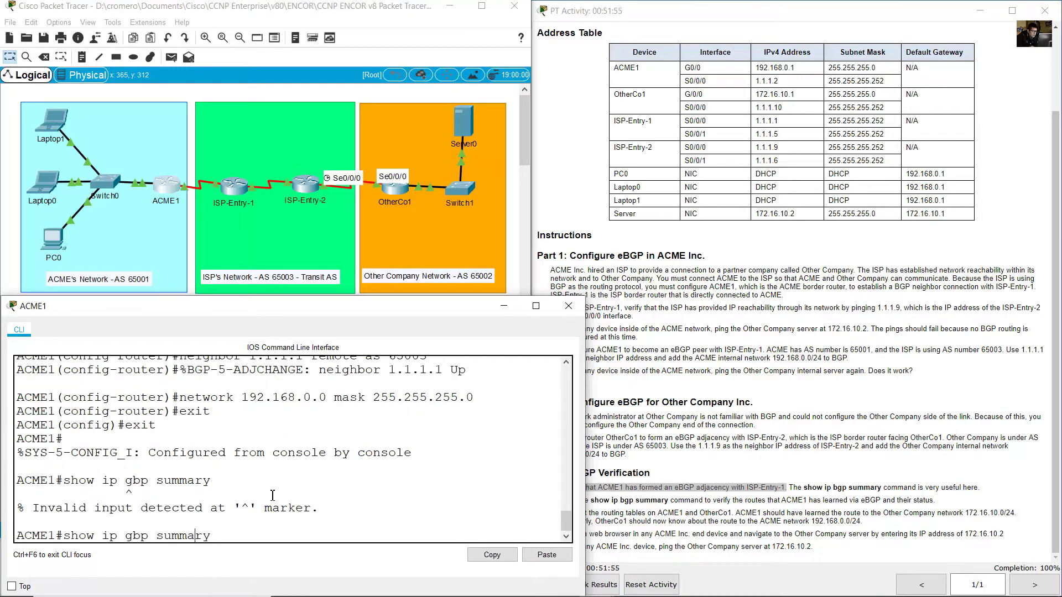
{"action": "key", "text": "Left"}
{"action": "key", "text": "Left"}
{"action": "key", "text": "Left"}
{"action": "key", "text": "Left"}
{"action": "key", "text": "Left"}
{"action": "key", "text": "Left"}
{"action": "key", "text": "Left"}
{"action": "key", "text": "Left"}
{"action": "key", "text": "BackSpace"}
{"action": "key", "text": "BackSpace"}
{"action": "key", "text": "BackSpace"}
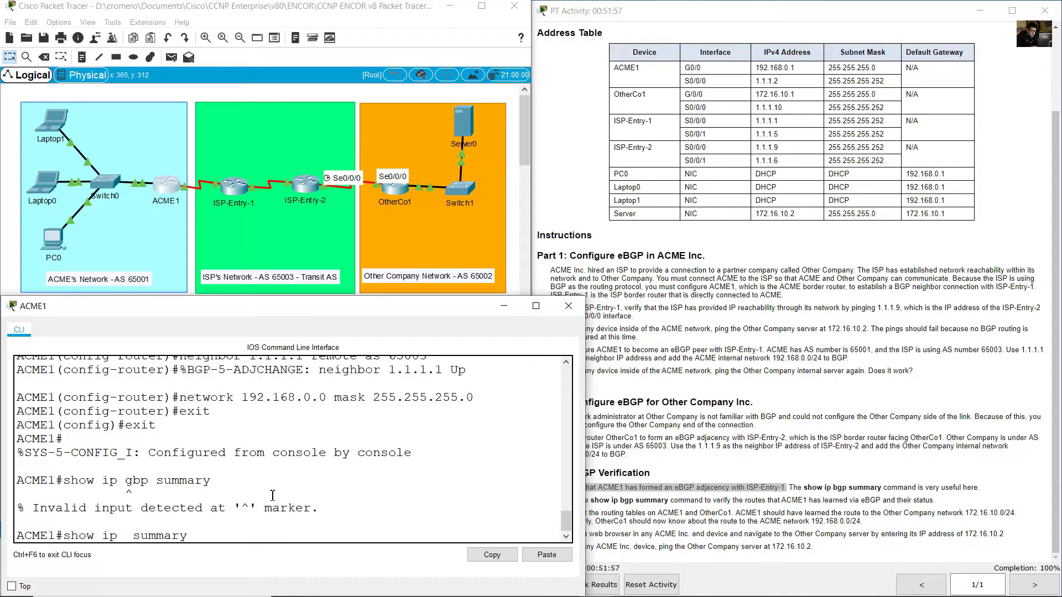
{"action": "type", "text": "bgp"}
{"action": "key", "text": "Return"}
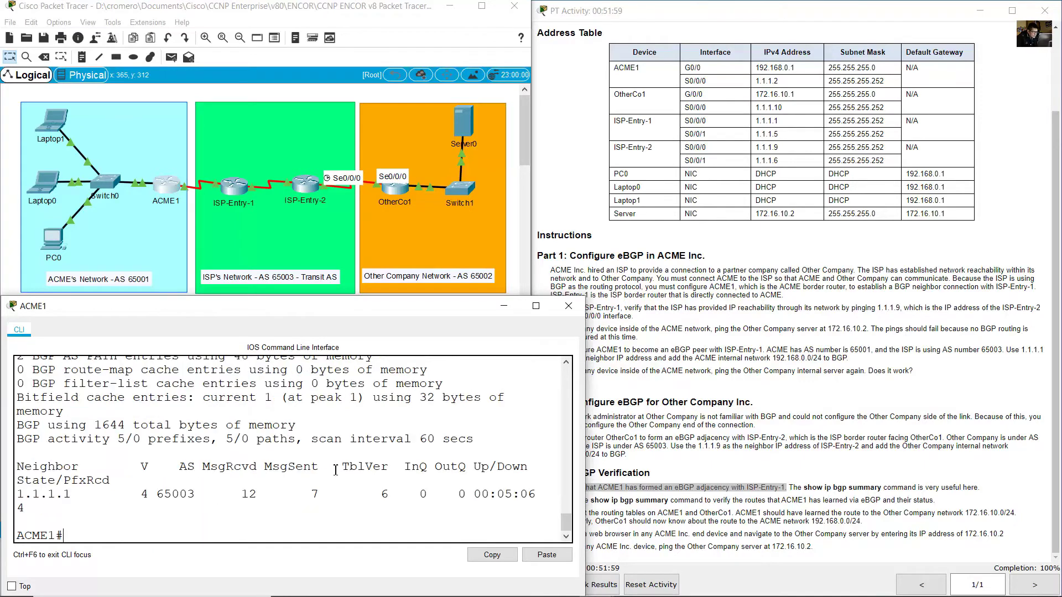
Widen the ACME1 window to read the summary's neighbor row, and compare neighbor 1.1.1.1 with ISP-Entry-1's S0/0/0 in the Address Table.
{"action": "left_click_drag", "start_coordinate": [585, 430], "coordinate": [695, 429]}
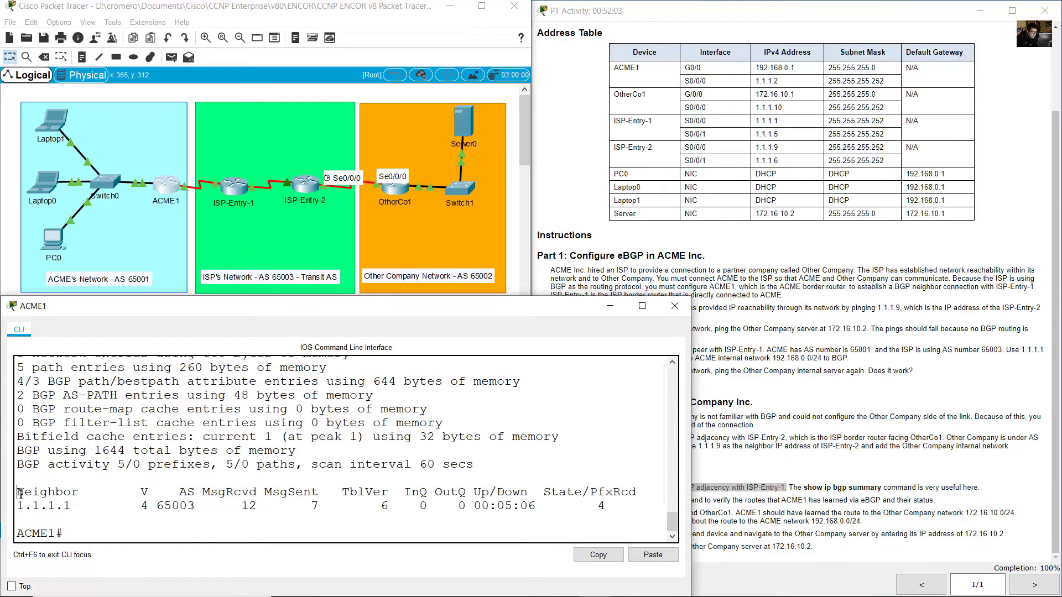
{"action": "left_click_drag", "start_coordinate": [18, 491], "coordinate": [70, 505]}
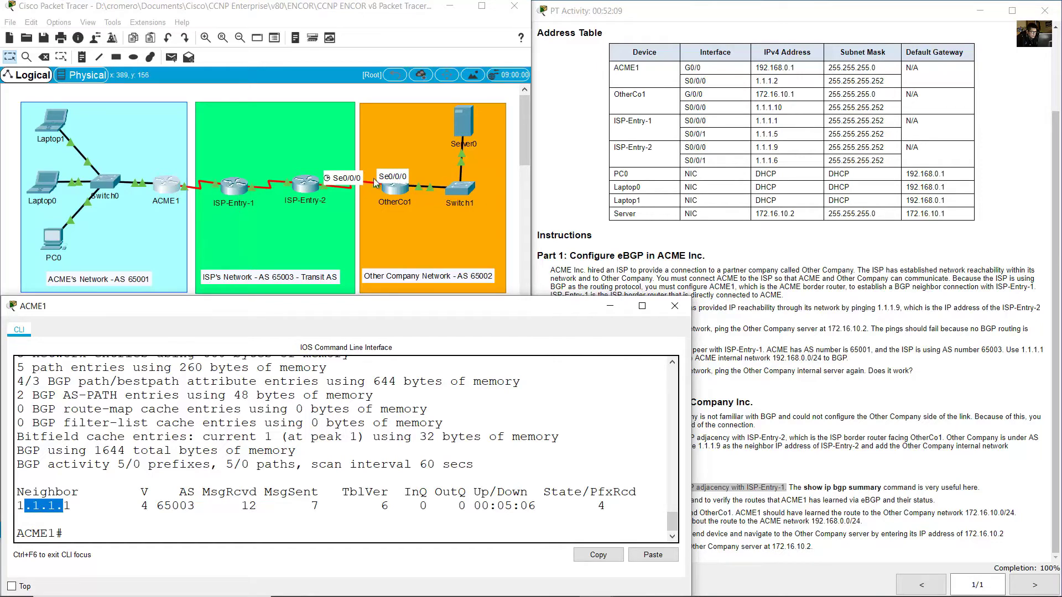
{"action": "left_click", "coordinate": [766, 135]}
{"action": "left_click_drag", "start_coordinate": [766, 121], "coordinate": [602, 126]}
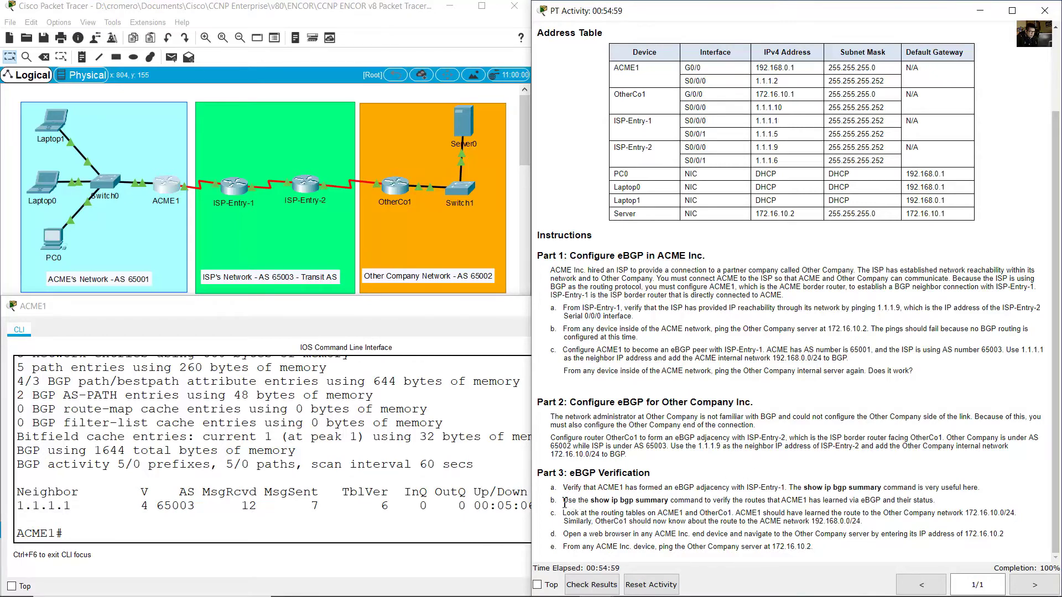
Read Part 3 step b, and examine the network, path, path attribute and AS-PATH entries in ACME1's BGP summary.
{"action": "left_click_drag", "start_coordinate": [561, 500], "coordinate": [942, 498]}
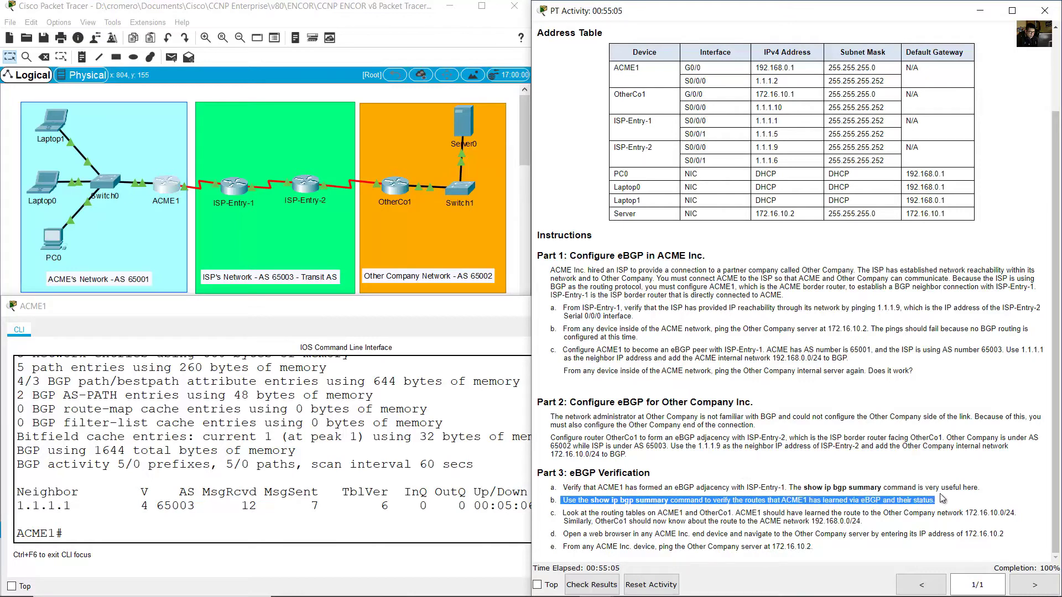
{"action": "left_click", "coordinate": [341, 466]}
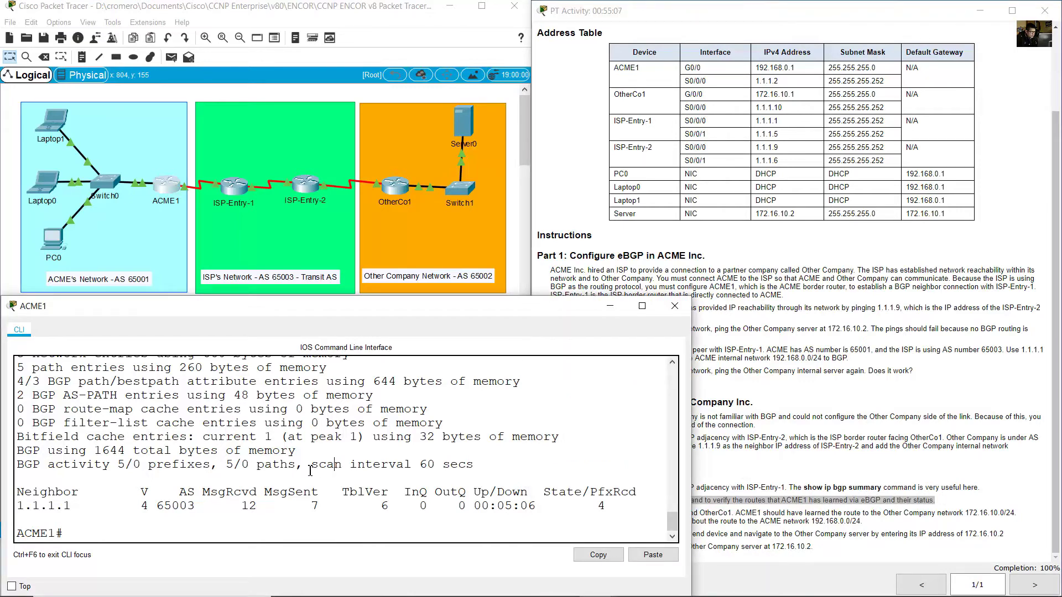
{"action": "scroll", "coordinate": [310, 470], "scroll_direction": "up", "scroll_amount": 2}
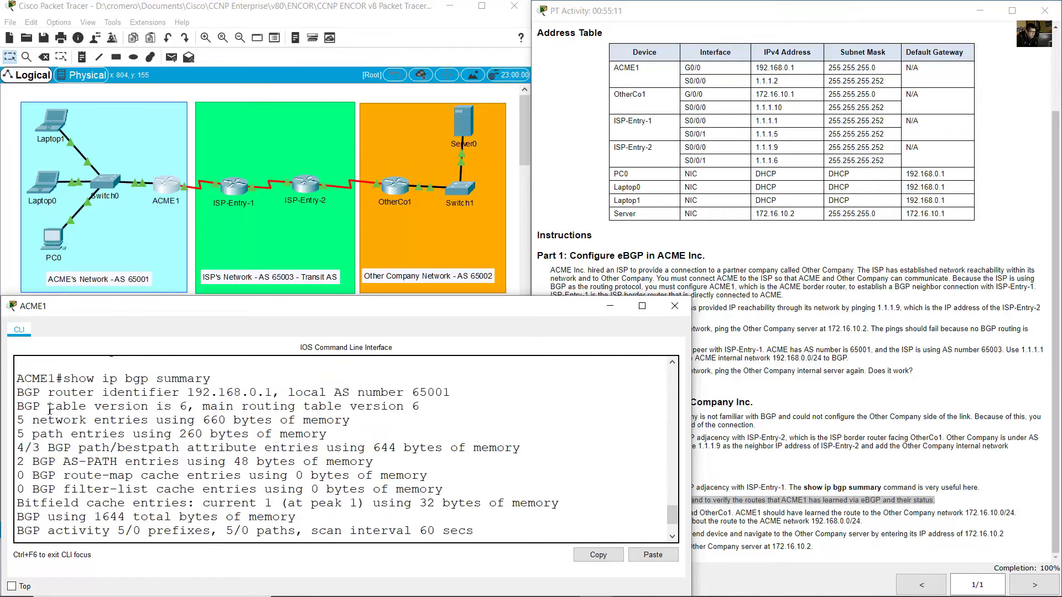
{"action": "left_click_drag", "start_coordinate": [18, 420], "coordinate": [156, 423]}
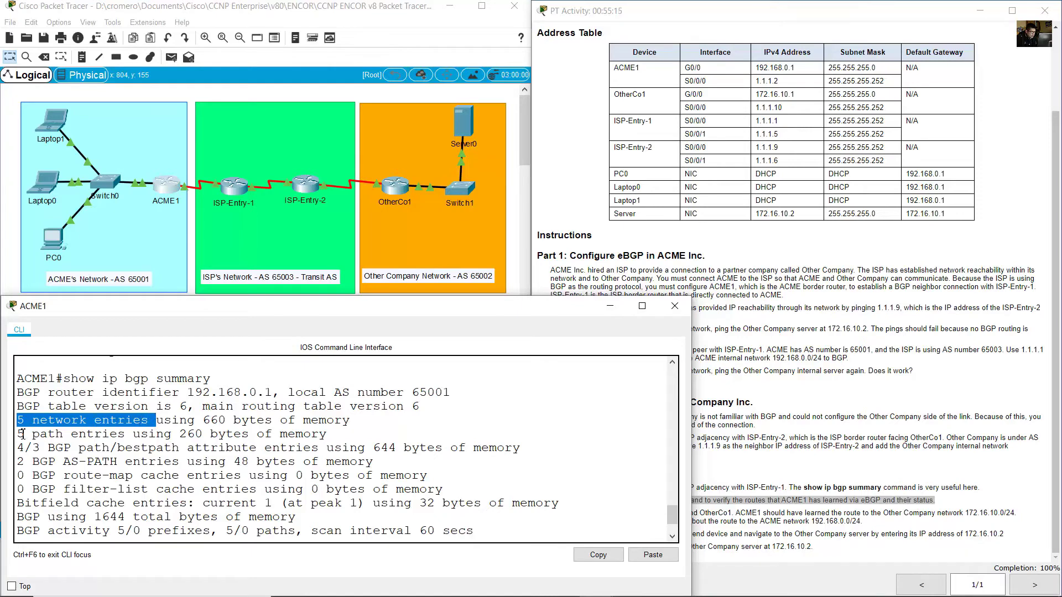
{"action": "left_click_drag", "start_coordinate": [21, 434], "coordinate": [126, 438]}
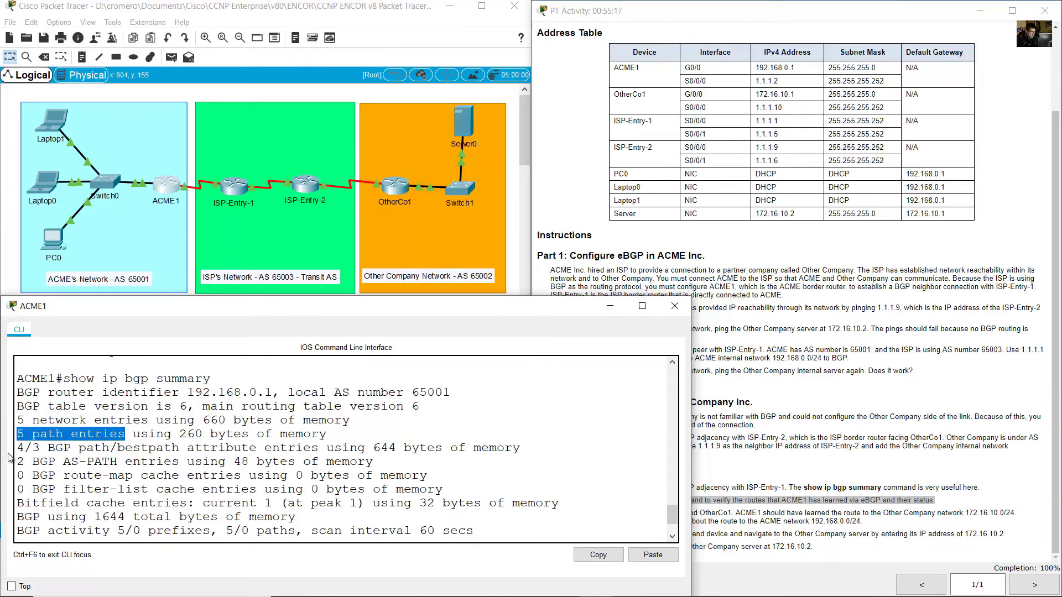
{"action": "left_click_drag", "start_coordinate": [19, 449], "coordinate": [332, 452]}
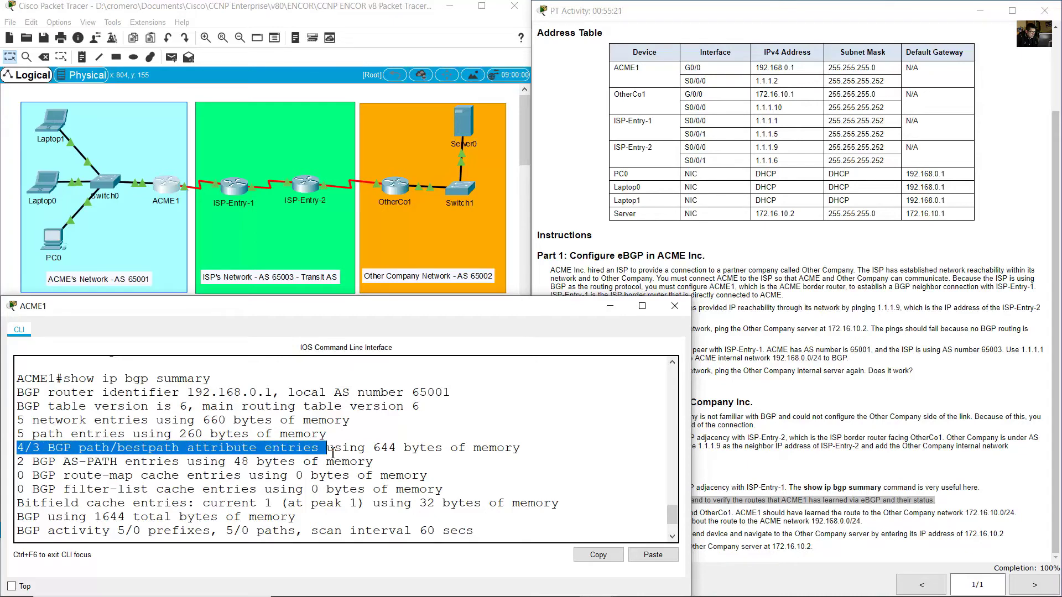
{"action": "left_click_drag", "start_coordinate": [16, 465], "coordinate": [223, 470]}
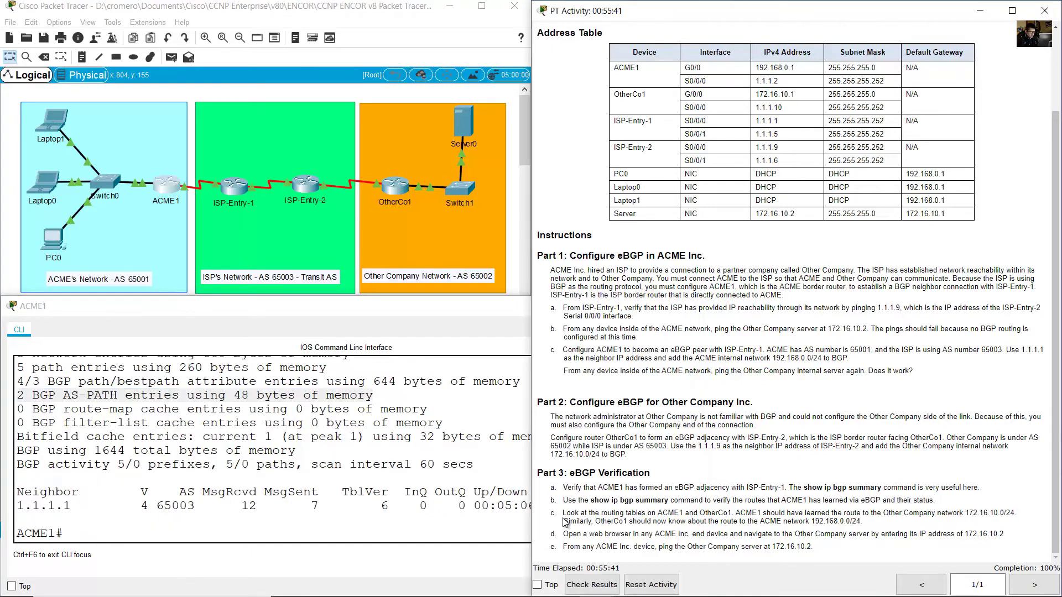
Read Part 3 step c about the routing tables, and display ACME1's routing table with show ip rou.
{"action": "left_click_drag", "start_coordinate": [567, 516], "coordinate": [734, 513]}
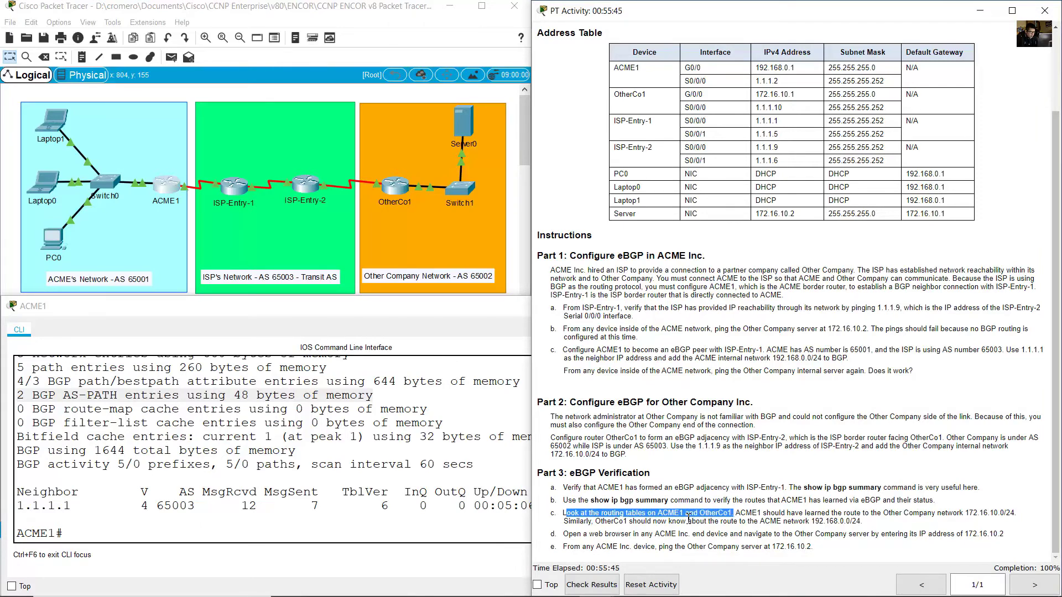
{"action": "left_click", "coordinate": [113, 531]}
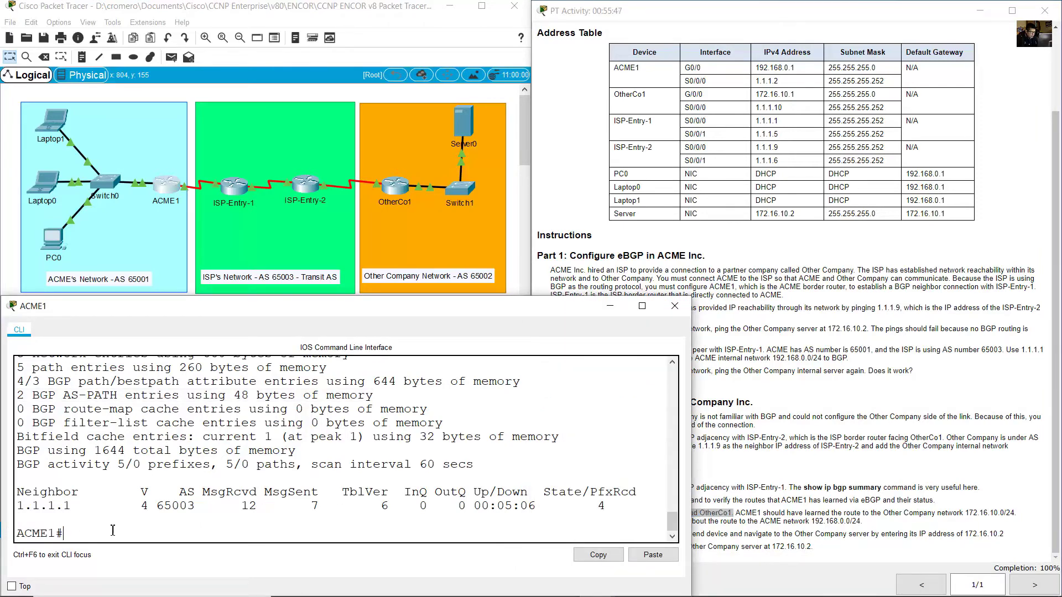
{"action": "type", "text": "show ip rou"}
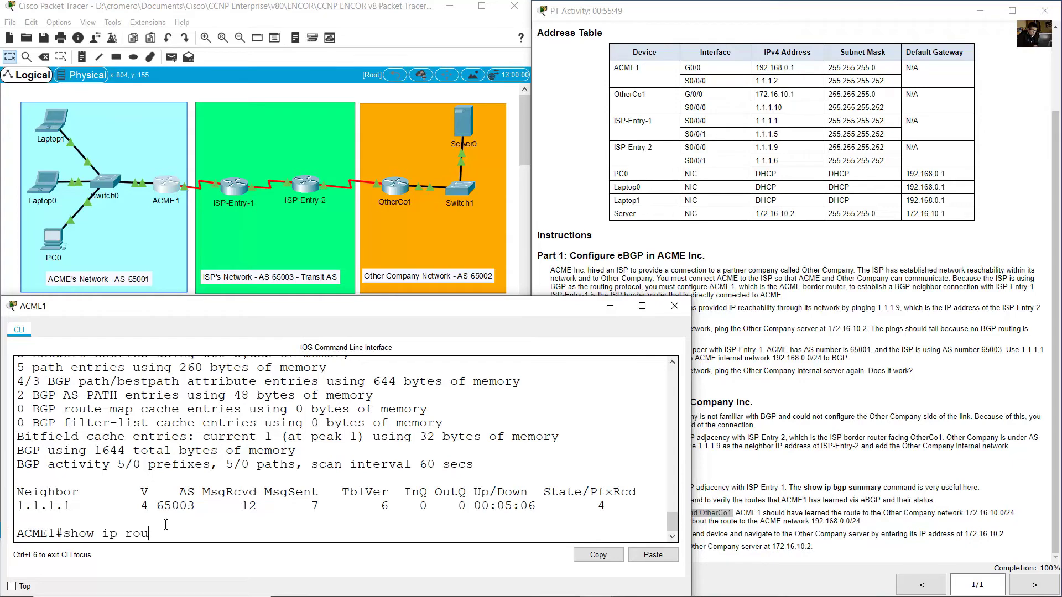
{"action": "key", "text": "Return"}
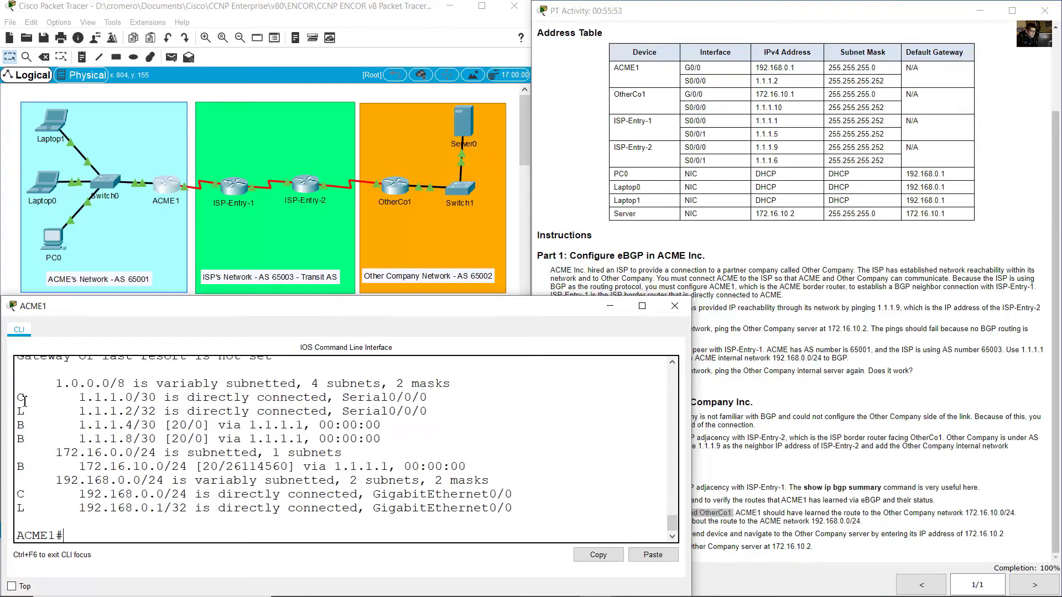
Examine the directly connected routes 1.1.1.0/30 and 192.168.0.0/24 in ACME1's routing table.
{"action": "left_click_drag", "start_coordinate": [25, 400], "coordinate": [141, 398]}
{"action": "left_click_drag", "start_coordinate": [23, 492], "coordinate": [159, 493]}
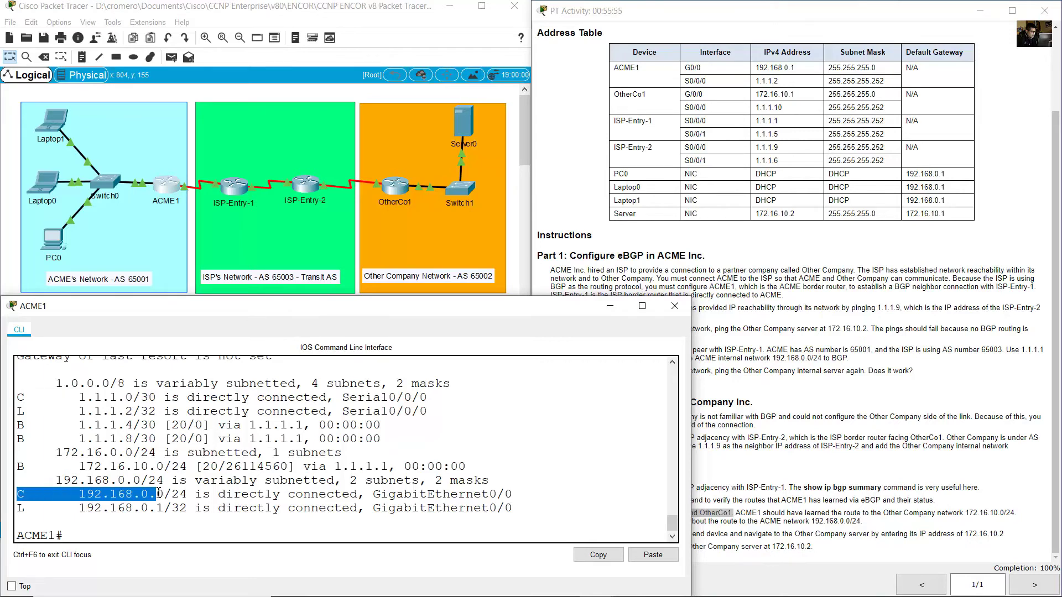
{"action": "left_click", "coordinate": [21, 416]}
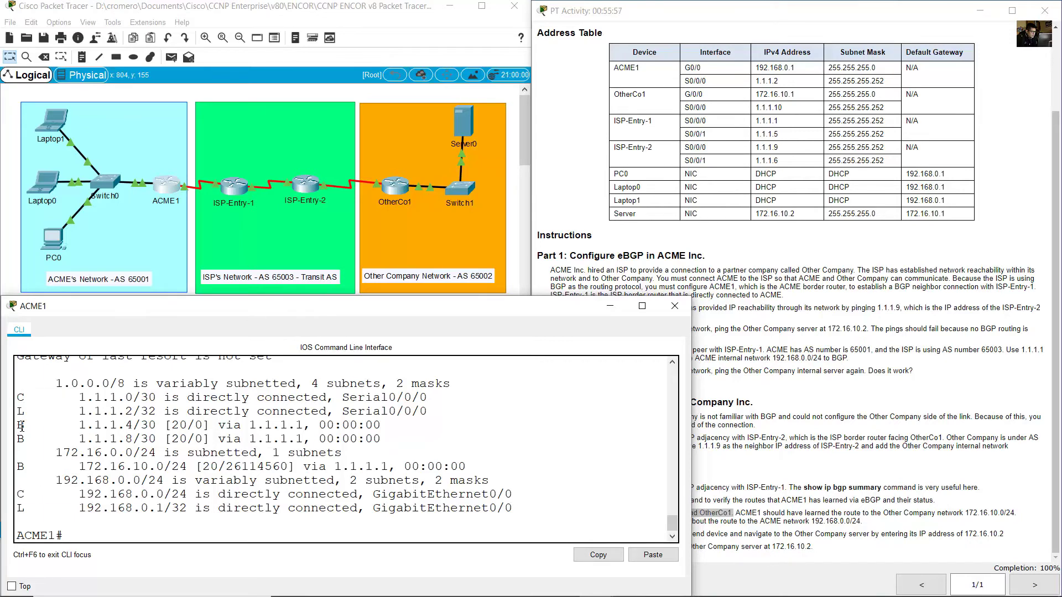
Match ACME1's BGP route 1.1.1.4/30 to ISP-Entry-1's S0/0/1 in the Address Table and its link to ISP-Entry-2 in the topology.
{"action": "left_click_drag", "start_coordinate": [21, 426], "coordinate": [97, 425]}
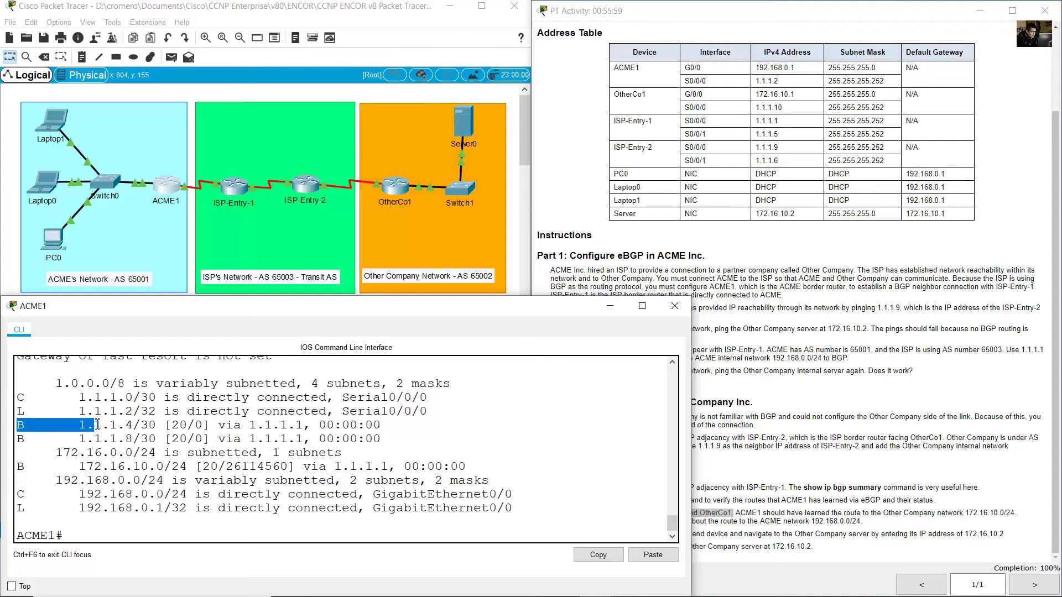
{"action": "left_click_drag", "start_coordinate": [97, 425], "coordinate": [135, 426]}
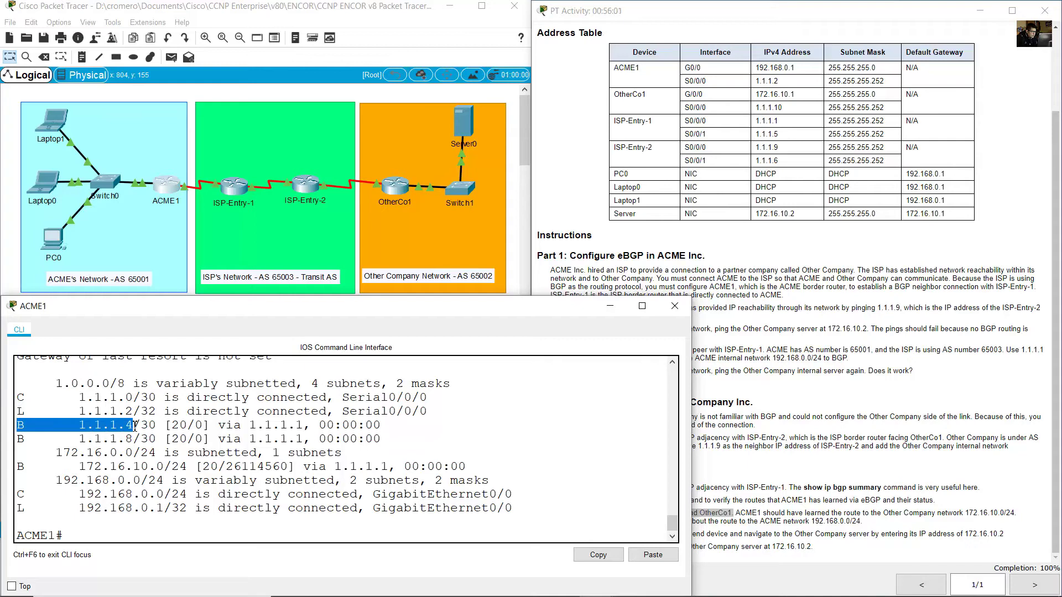
{"action": "left_click", "coordinate": [773, 273]}
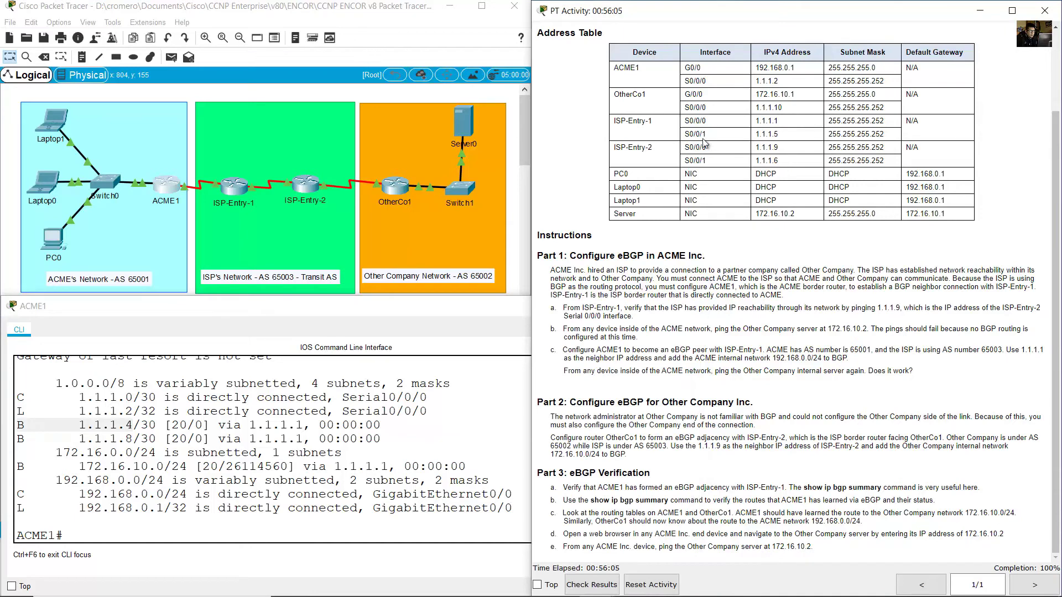
{"action": "left_click_drag", "start_coordinate": [690, 133], "coordinate": [871, 136]}
{"action": "left_click_drag", "start_coordinate": [653, 122], "coordinate": [621, 121]}
{"action": "left_click", "coordinate": [384, 51]}
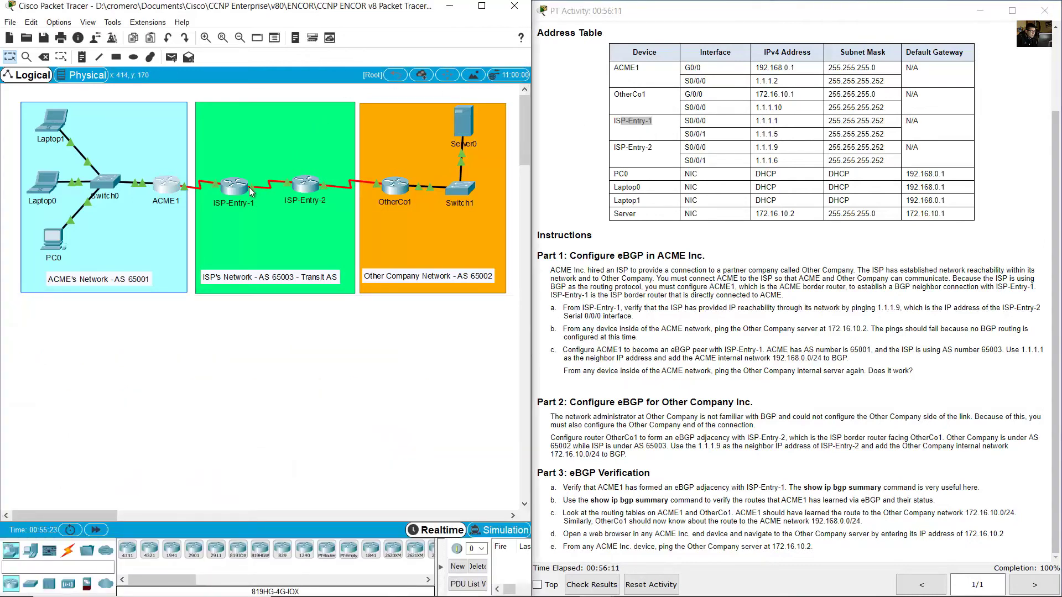
{"action": "mouse_move", "coordinate": [250, 190]}
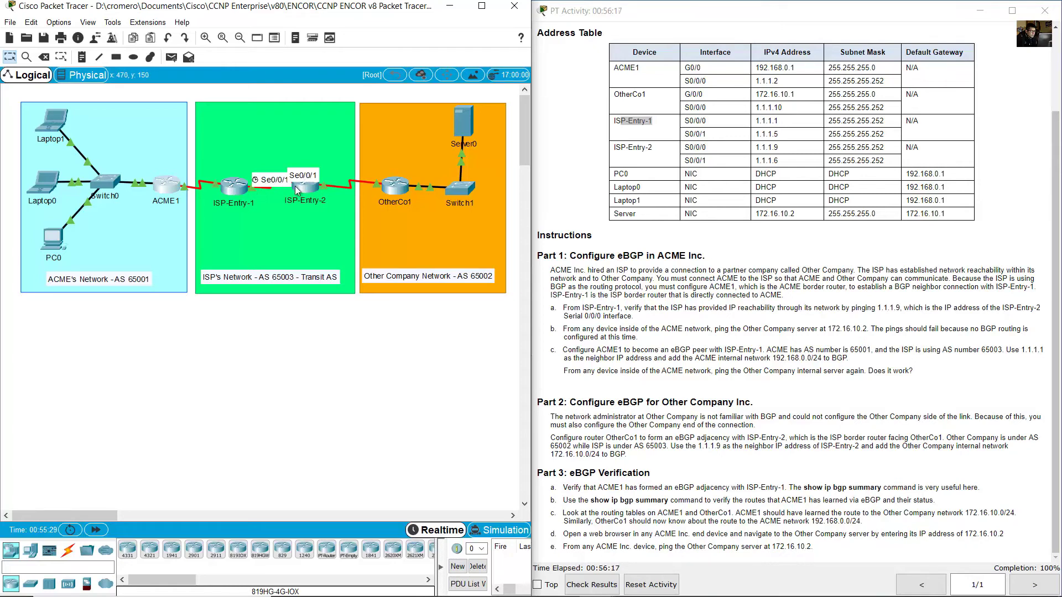
Match ACME1's BGP route 1.1.1.8/30 to ISP-Entry-2's S0/0/0 in the Address Table and its link to OtherCo1 in the topology.
{"action": "left_click", "coordinate": [171, 191]}
{"action": "left_click_drag", "start_coordinate": [20, 438], "coordinate": [133, 441]}
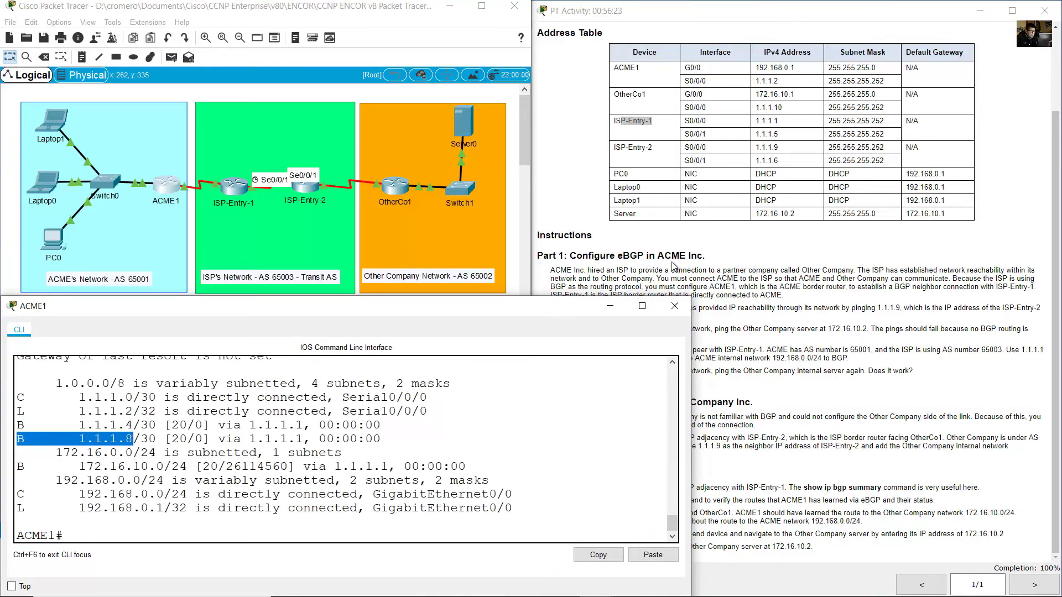
{"action": "left_click_drag", "start_coordinate": [793, 147], "coordinate": [687, 148]}
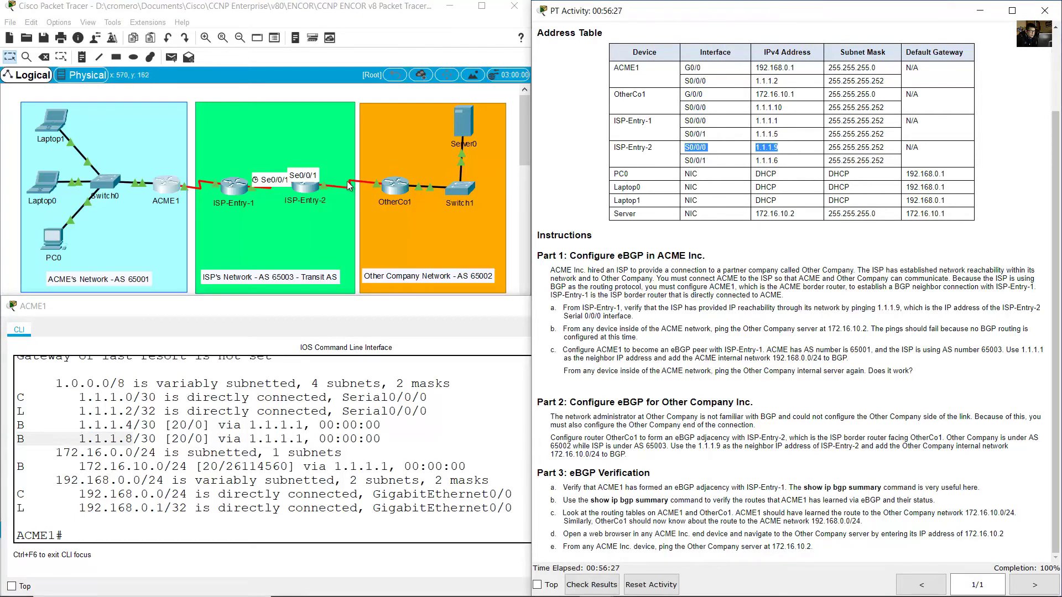
{"action": "left_click_drag", "start_coordinate": [614, 148], "coordinate": [653, 148]}
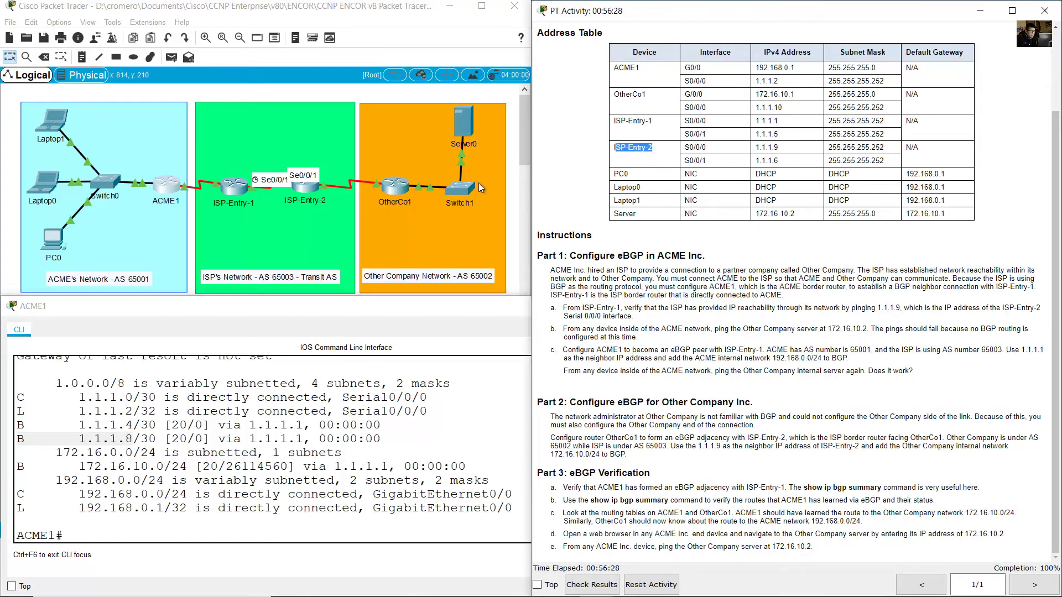
{"action": "left_click", "coordinate": [384, 94]}
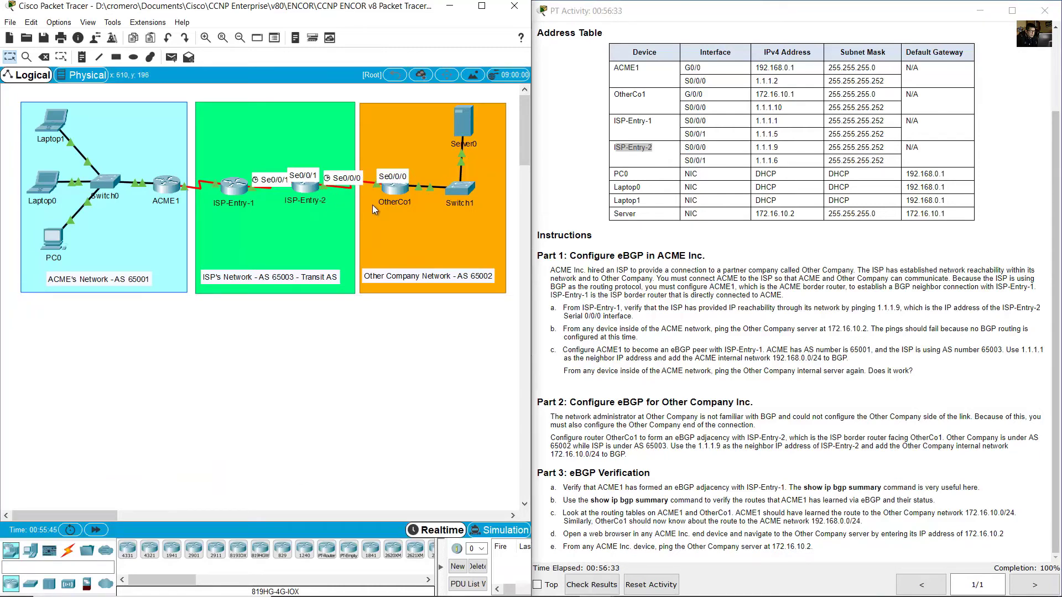
Return to ACME1's routing table and examine the BGP route to Other Company's network 172.16.10.0/24.
{"action": "left_click", "coordinate": [169, 187]}
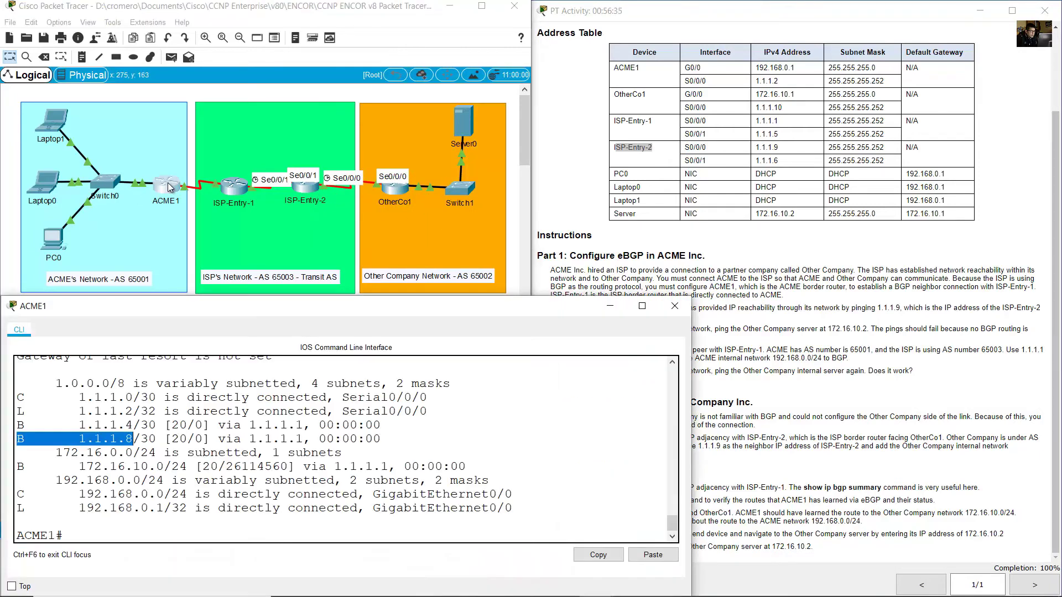
{"action": "left_click_drag", "start_coordinate": [64, 466], "coordinate": [169, 469]}
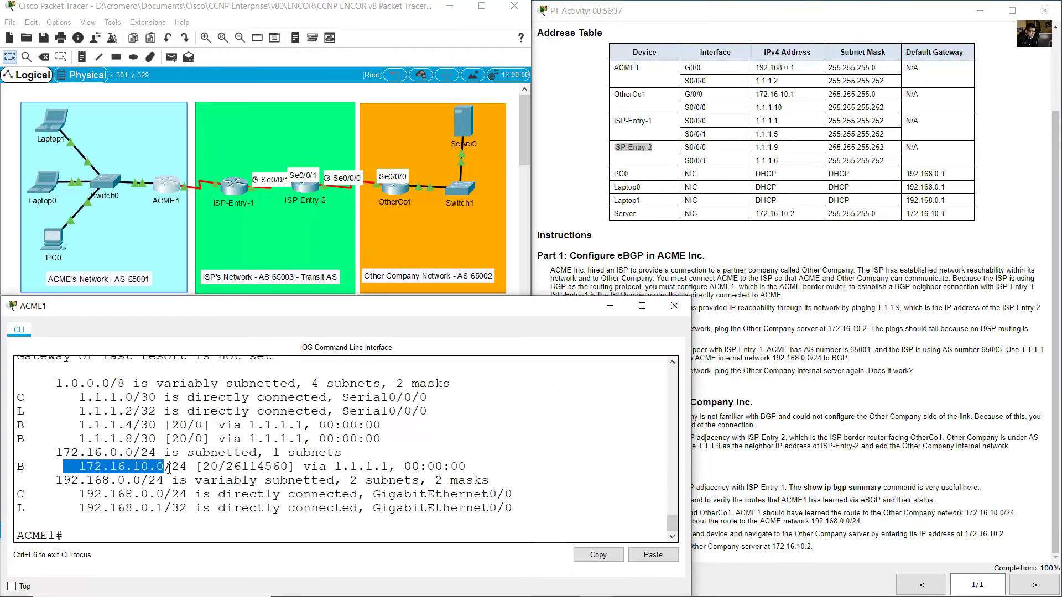
Locate Other Company's 172.16.10.0/24 network in the topology and return to ACME1's console.
{"action": "left_click", "coordinate": [514, 169]}
{"action": "left_click_drag", "start_coordinate": [514, 175], "coordinate": [448, 175]}
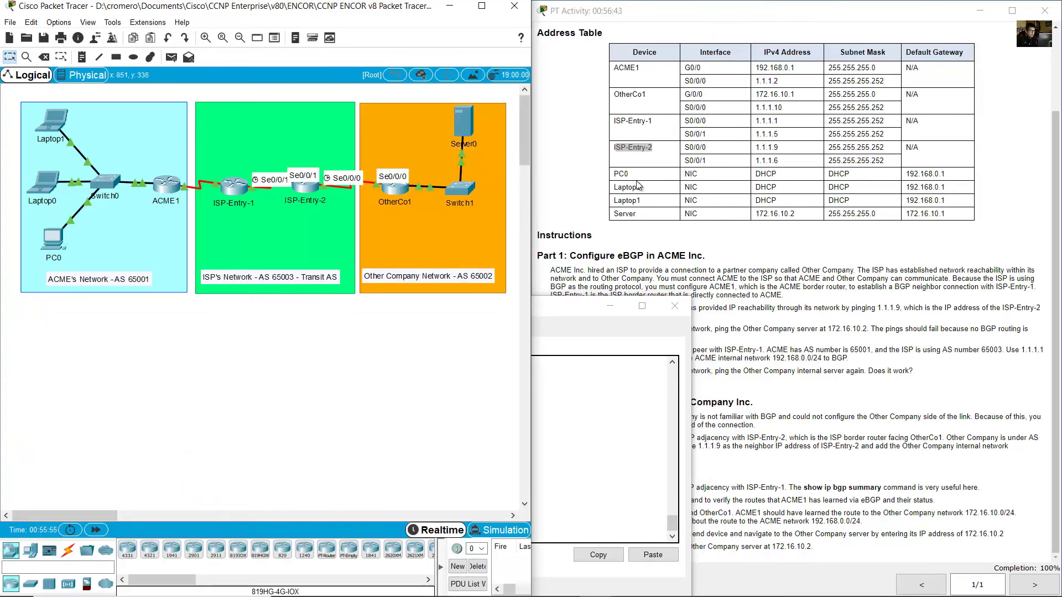
{"action": "left_click", "coordinate": [596, 398]}
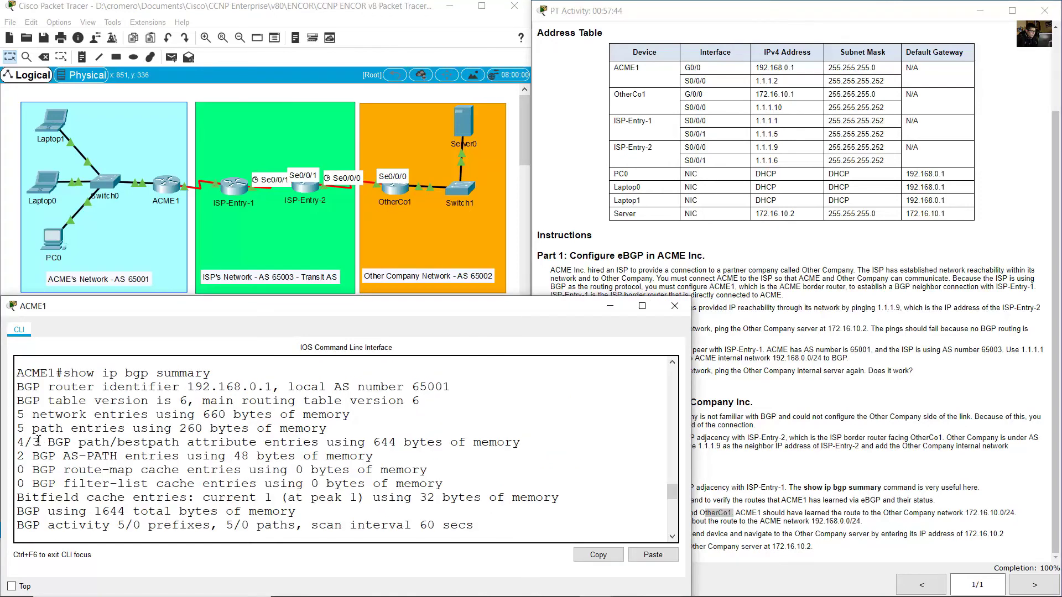
Compare the path/bestpath attribute entries in ACME1's BGP summary with the BGP-learned routes in its routing table.
{"action": "left_click_drag", "start_coordinate": [33, 442], "coordinate": [174, 445]}
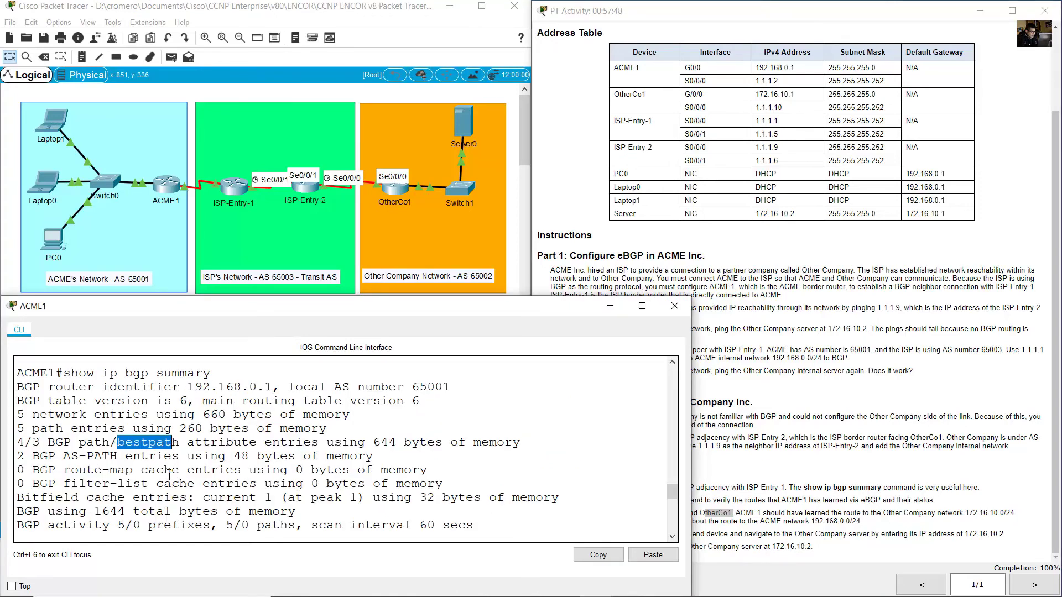
{"action": "scroll", "coordinate": [169, 474], "scroll_direction": "down", "scroll_amount": 9}
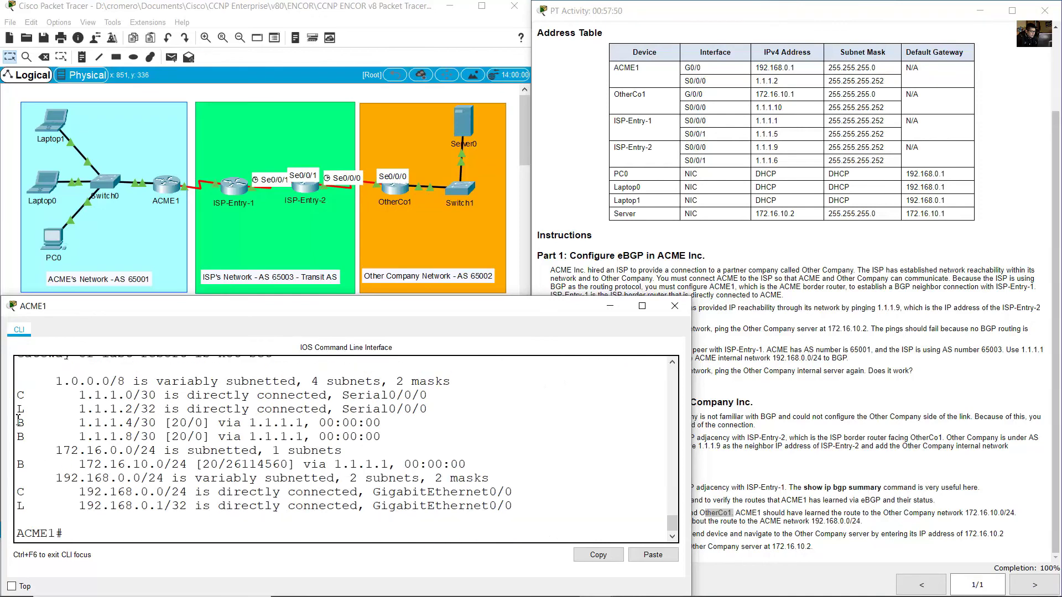
{"action": "left_click_drag", "start_coordinate": [18, 421], "coordinate": [188, 470]}
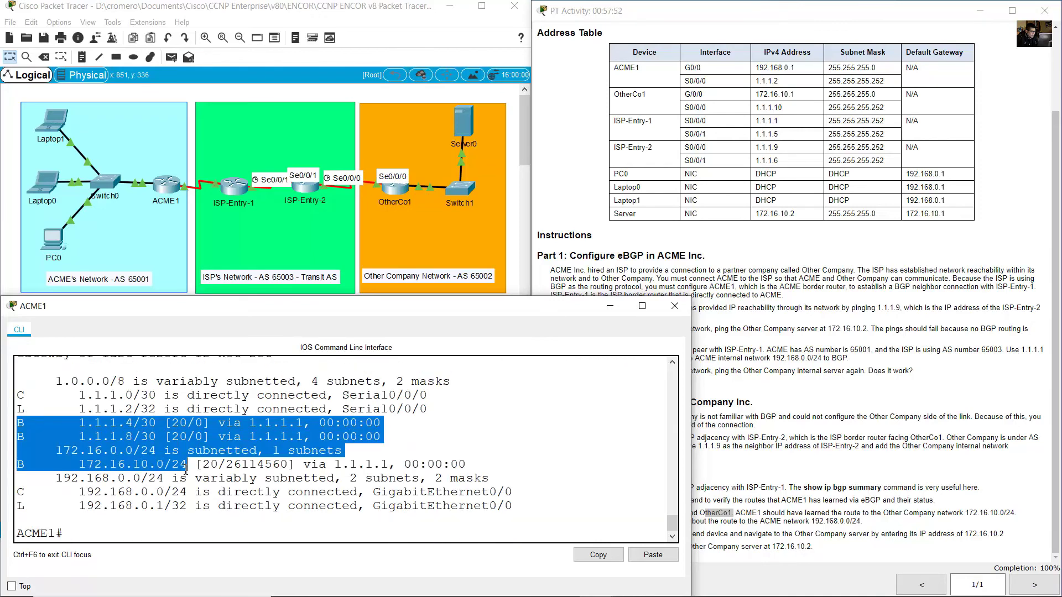
Examine the AS-PATH entries in ACME1's BGP summary and relate them to the autonomous systems in the topology.
{"action": "scroll", "coordinate": [173, 466], "scroll_direction": "up", "scroll_amount": 4}
{"action": "scroll", "coordinate": [174, 466], "scroll_direction": "down", "scroll_amount": 2}
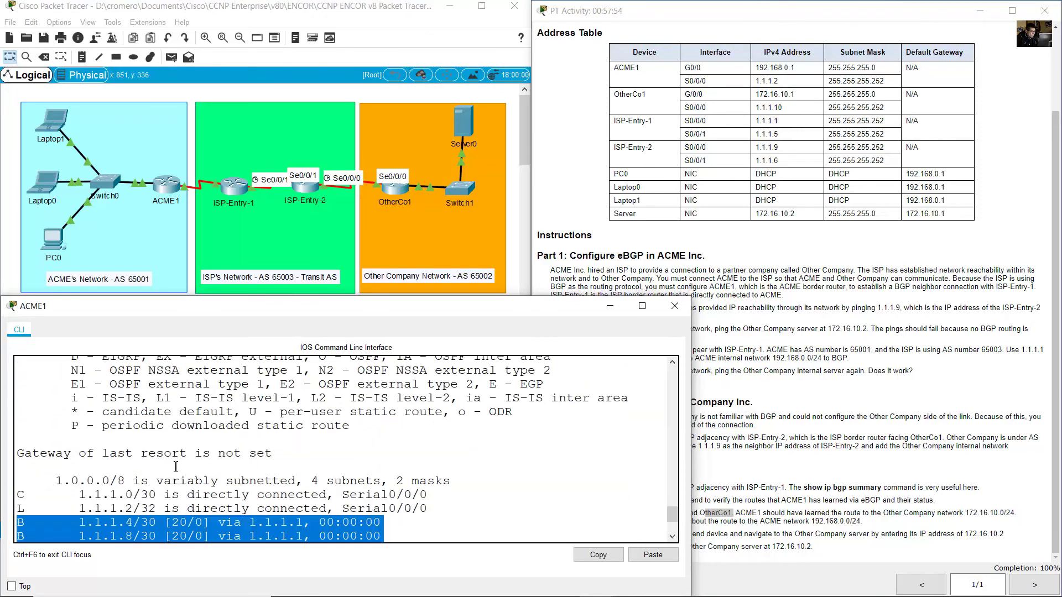
{"action": "scroll", "coordinate": [176, 467], "scroll_direction": "up", "scroll_amount": 4}
{"action": "scroll", "coordinate": [176, 467], "scroll_direction": "up", "scroll_amount": 2}
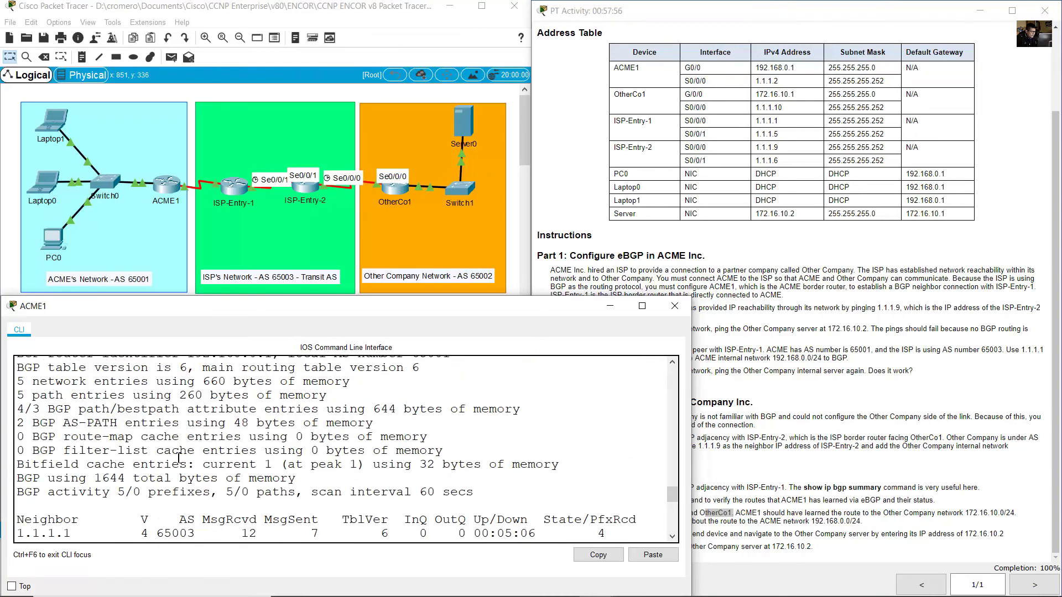
{"action": "scroll", "coordinate": [178, 458], "scroll_direction": "up", "scroll_amount": 1}
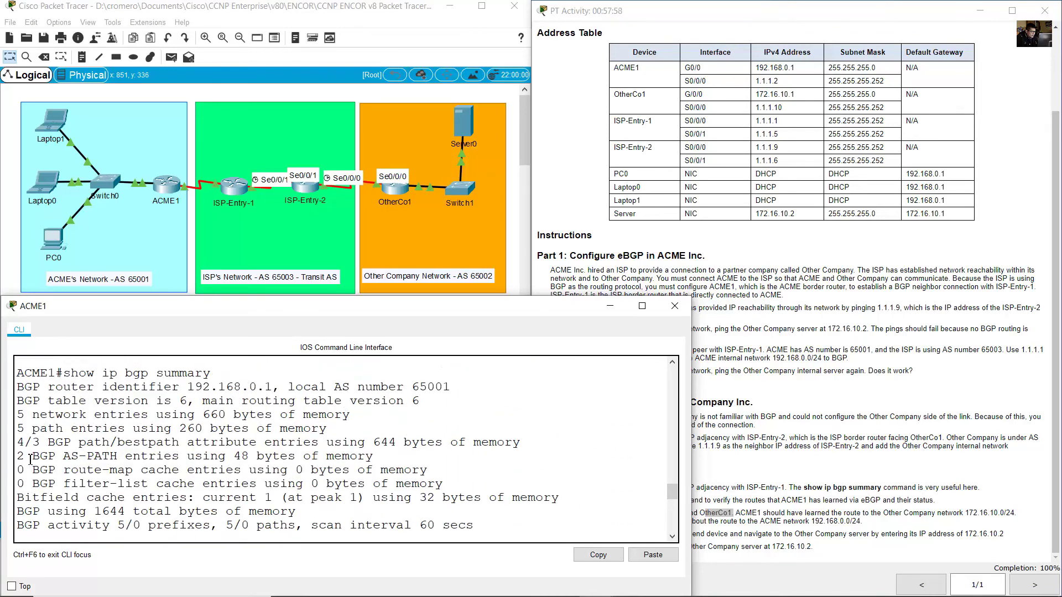
{"action": "left_click_drag", "start_coordinate": [17, 457], "coordinate": [114, 456]}
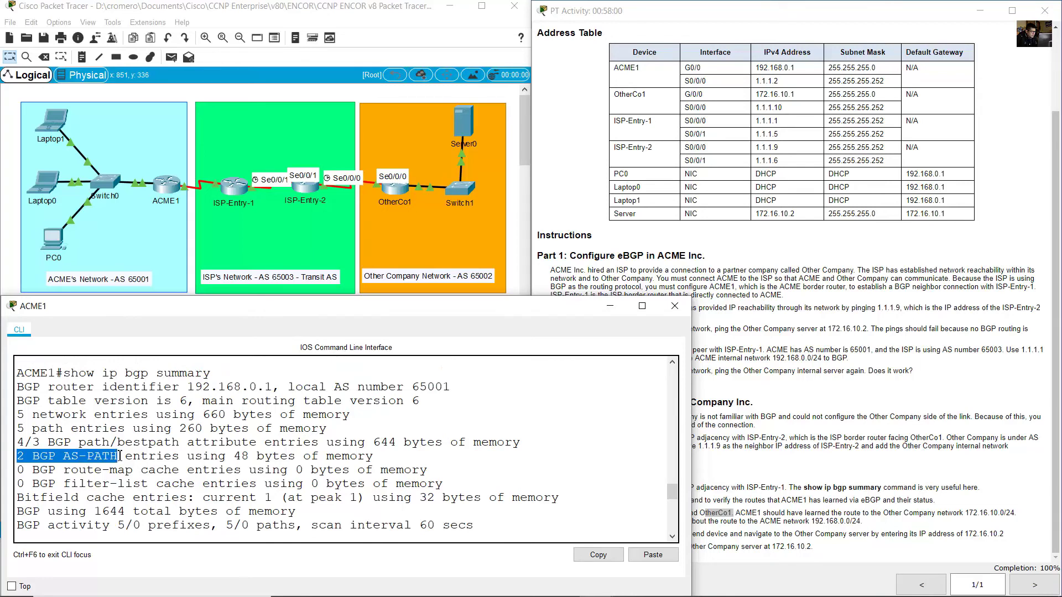
{"action": "left_click", "coordinate": [609, 308]}
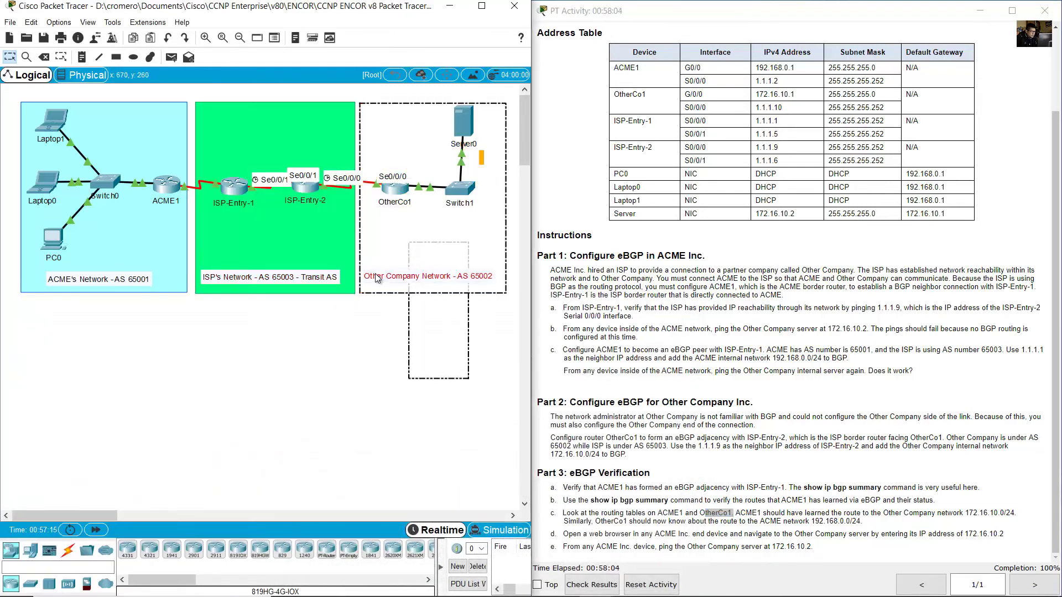
{"action": "left_click_drag", "start_coordinate": [449, 359], "coordinate": [400, 249]}
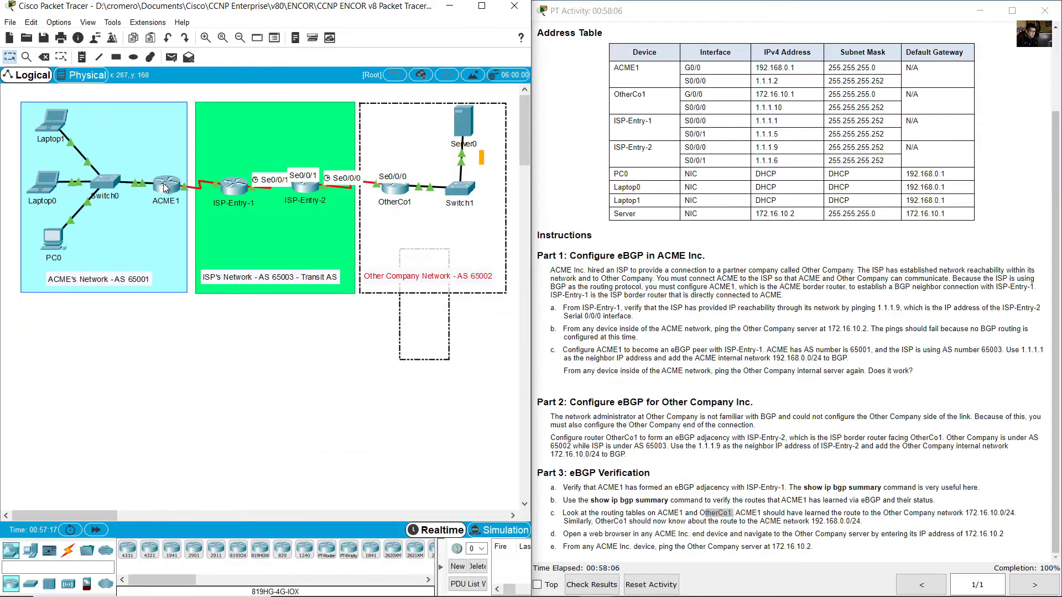
Follow Part 3 step d by browsing to the Other Company server at 172.16.10.2 from PC0's Web Browser.
{"action": "left_click", "coordinate": [572, 545]}
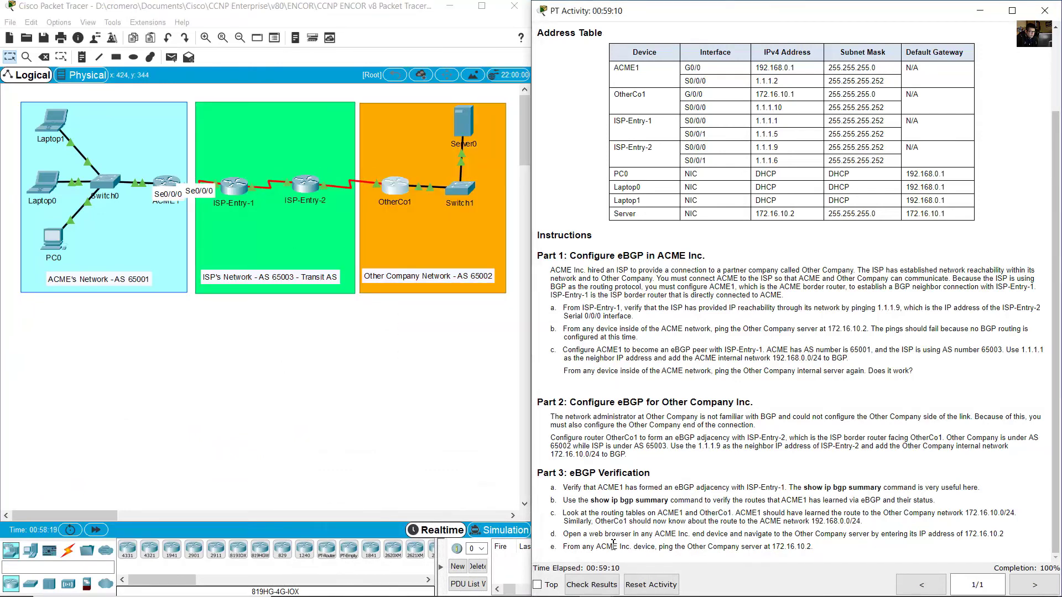
{"action": "left_click_drag", "start_coordinate": [563, 534], "coordinate": [1006, 535]}
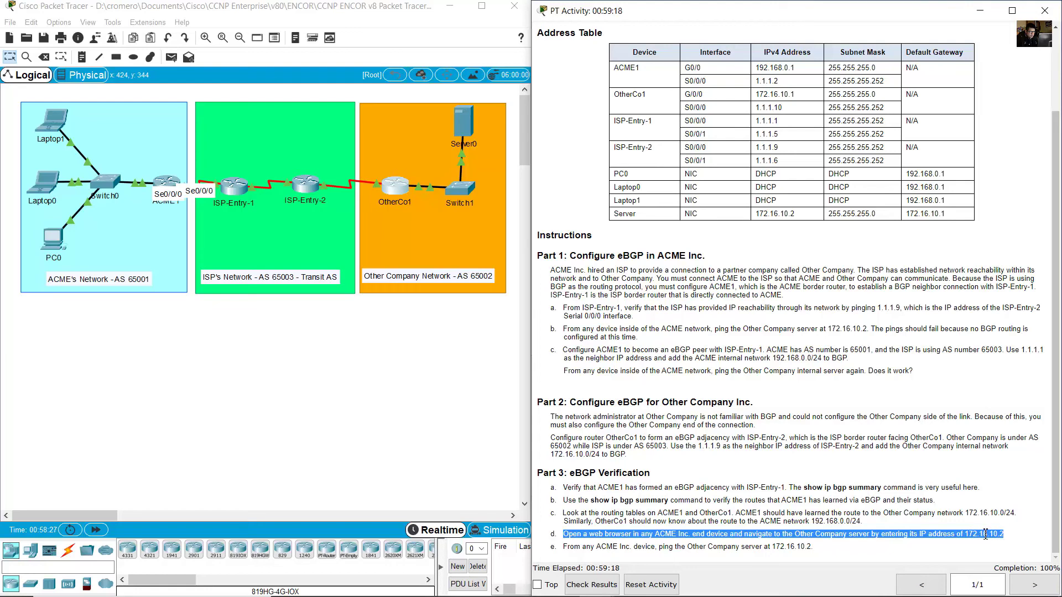
{"action": "left_click", "coordinate": [55, 241]}
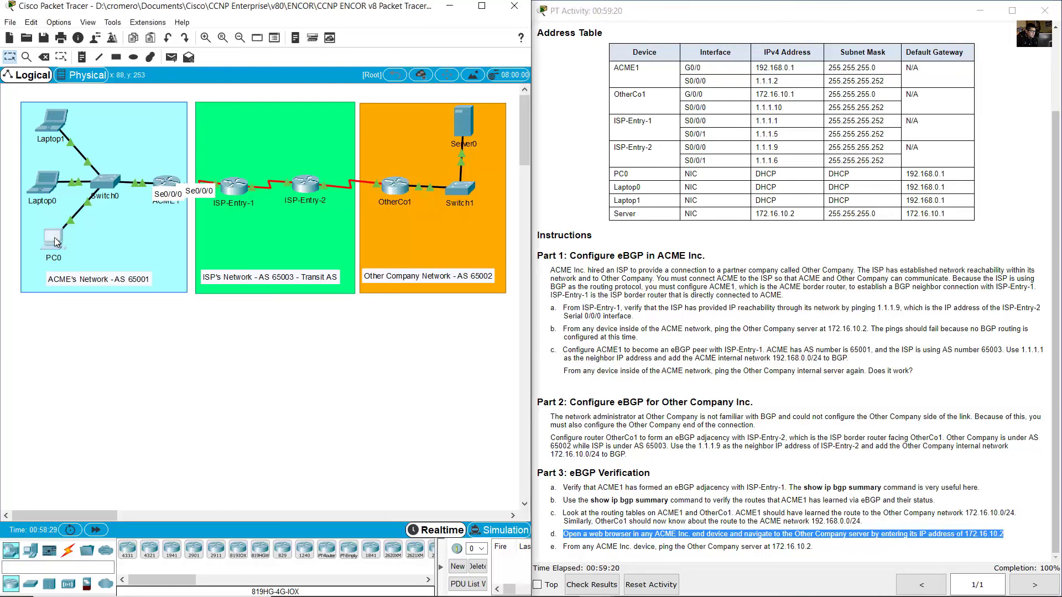
{"action": "left_click", "coordinate": [55, 242]}
{"action": "left_click", "coordinate": [473, 300]}
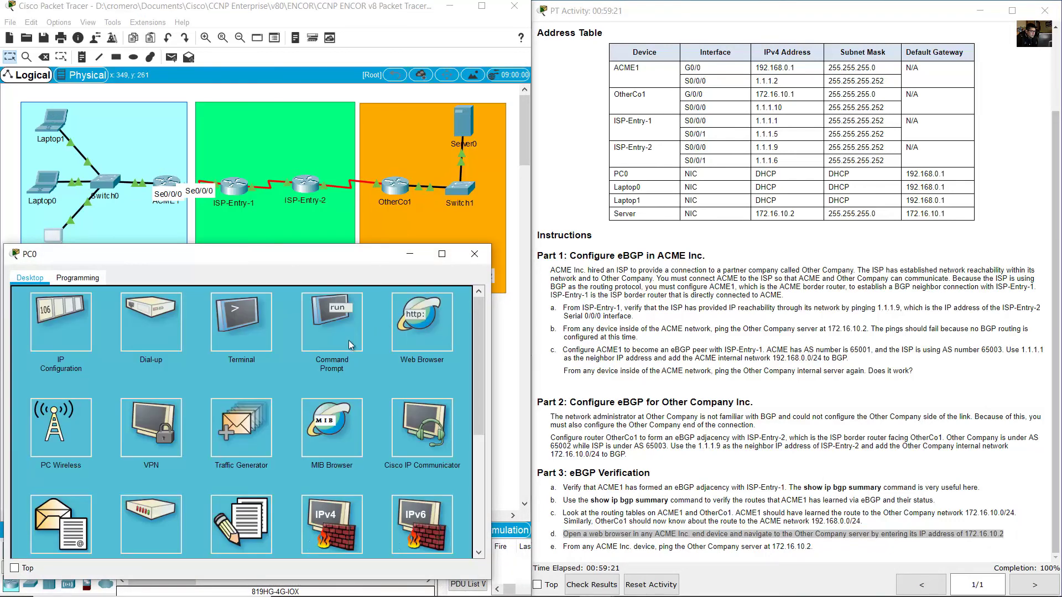
{"action": "left_click", "coordinate": [189, 315]}
{"action": "type", "text": "1"}
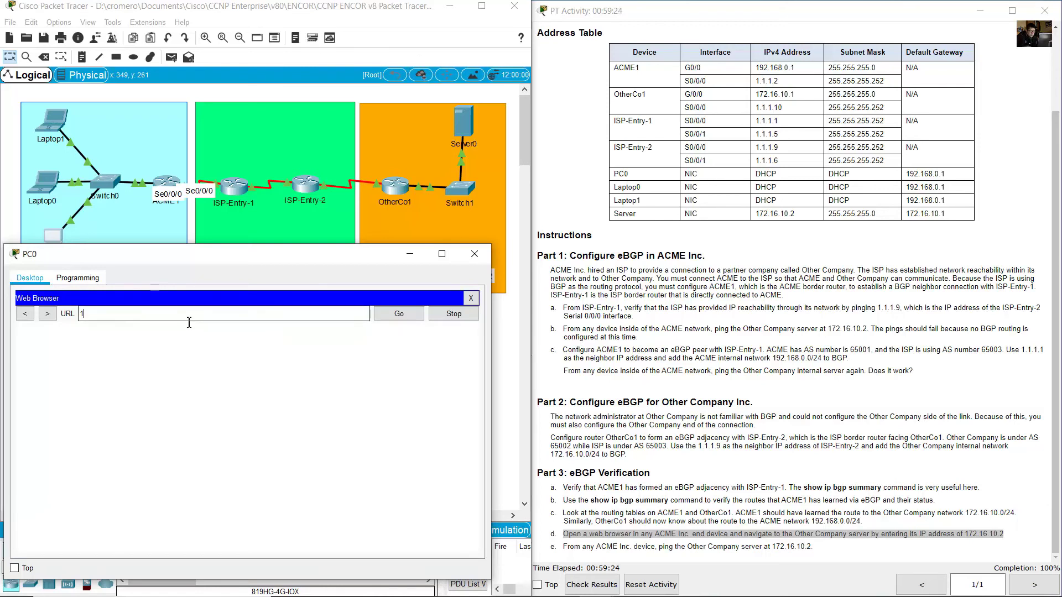
{"action": "type", "text": "72.16.10.2"}
{"action": "key", "text": "Return"}
{"action": "left_click_drag", "start_coordinate": [40, 344], "coordinate": [283, 437]}
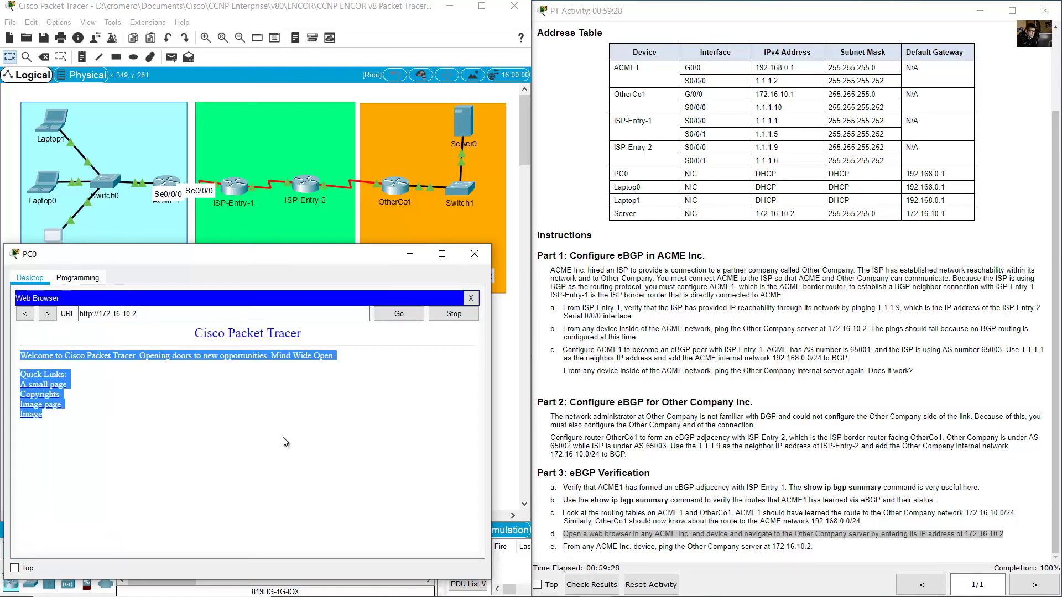
Follow Part 3 step e by closing PC0's Web Browser and pinging the Other Company server at 172.16.10.2 from its Command Prompt.
{"action": "left_click", "coordinate": [717, 442]}
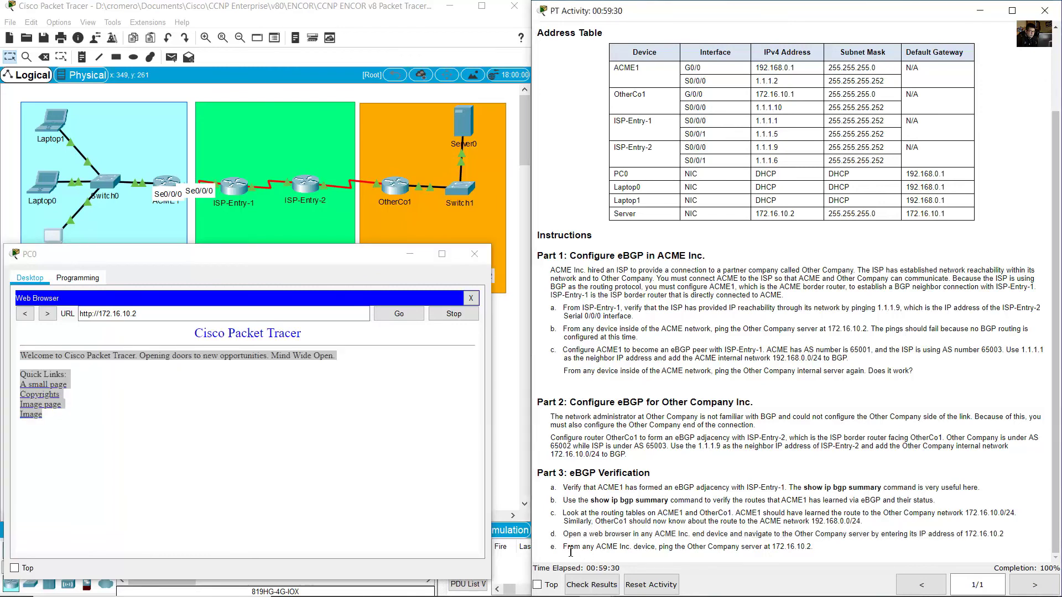
{"action": "left_click_drag", "start_coordinate": [567, 548], "coordinate": [790, 549]}
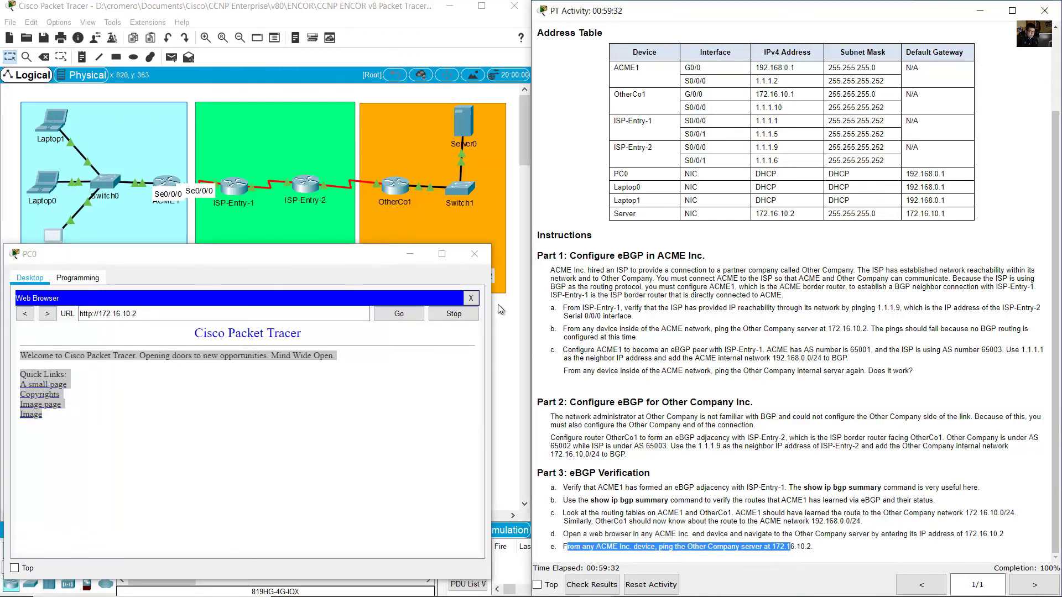
{"action": "left_click", "coordinate": [471, 299]}
{"action": "left_click", "coordinate": [335, 331]}
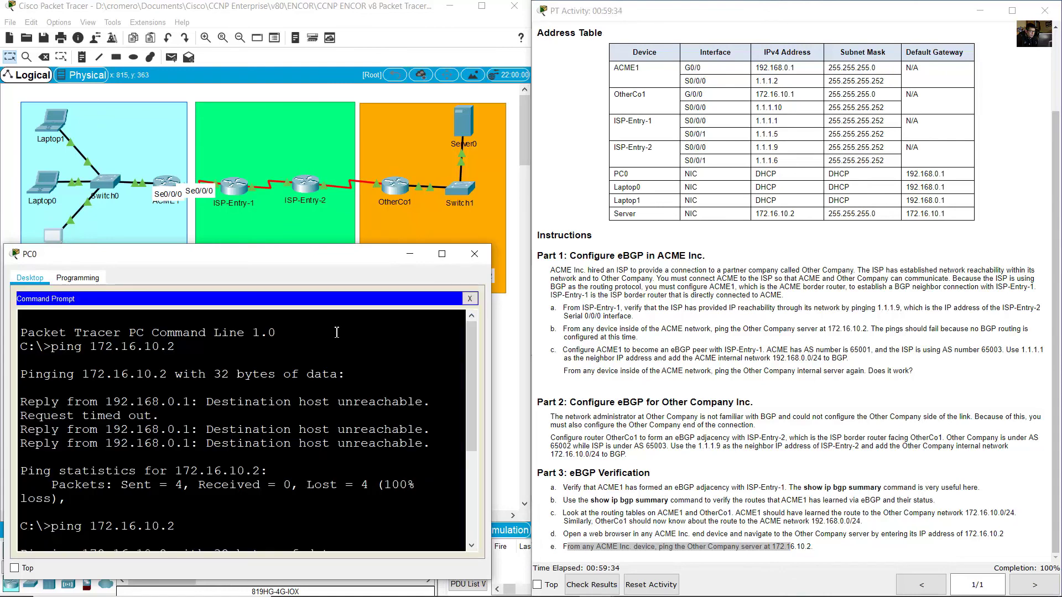
{"action": "key", "text": "Return"}
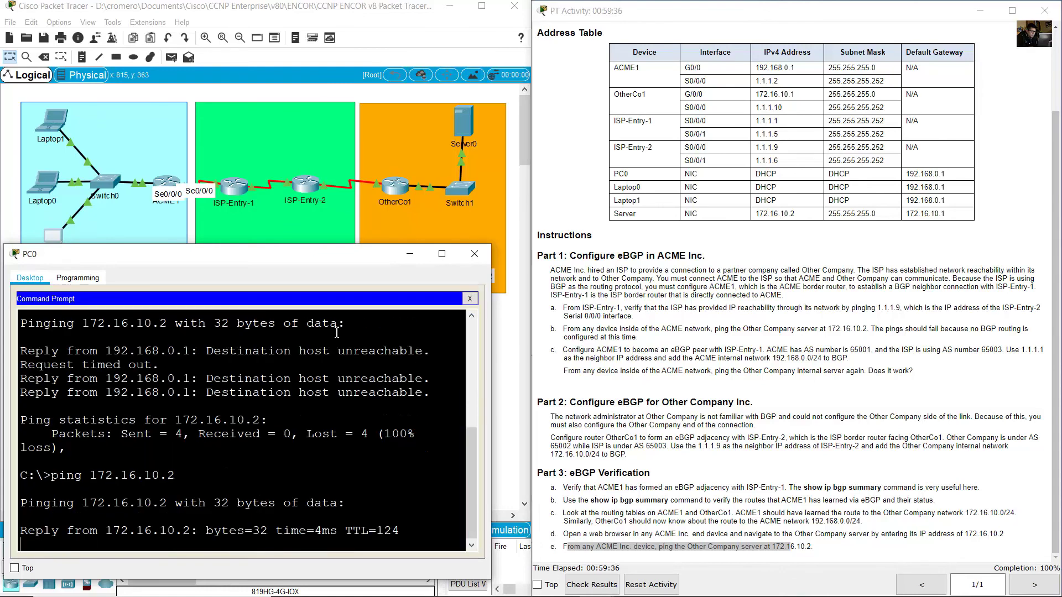